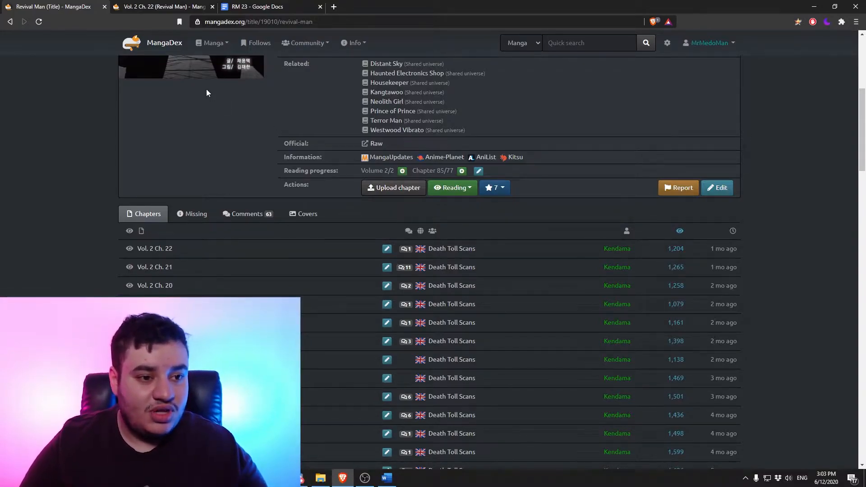
Look over the Vol. 2 Ch. 22 credits page and the RM 23 script in Google Docs
{"action": "left_click", "coordinate": [163, 7]}
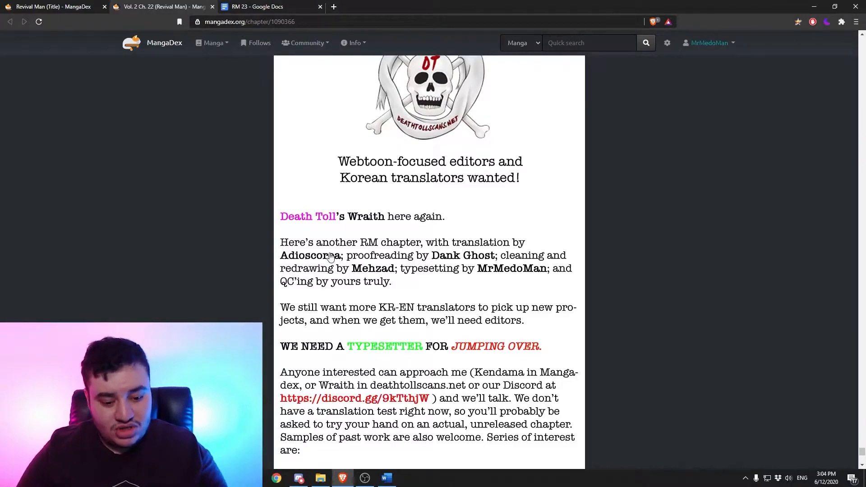
{"action": "left_click", "coordinate": [267, 7]}
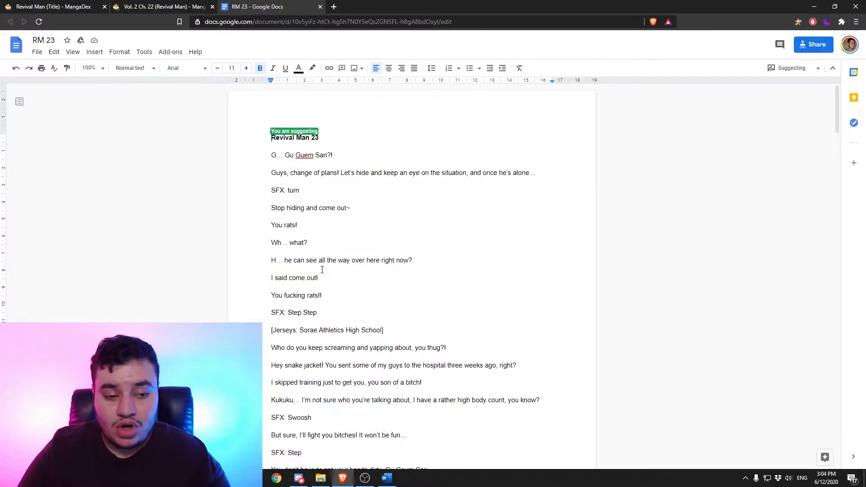
{"action": "left_click", "coordinate": [144, 3]}
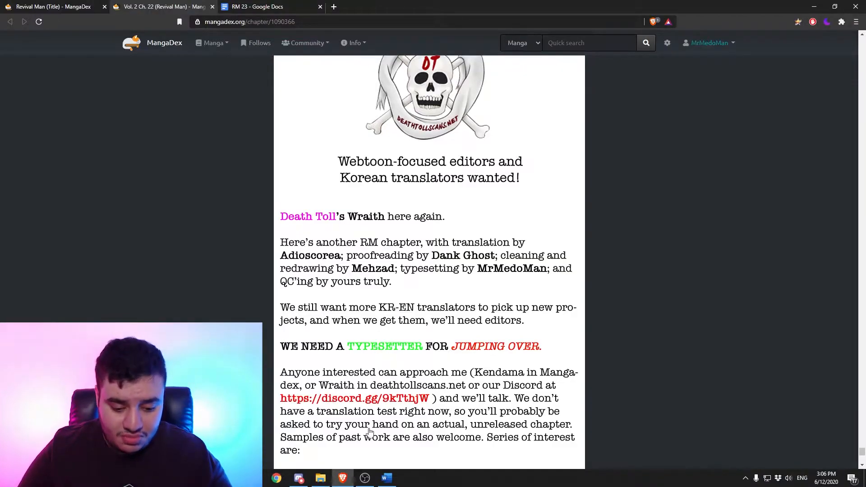
{"action": "left_click", "coordinate": [299, 480]}
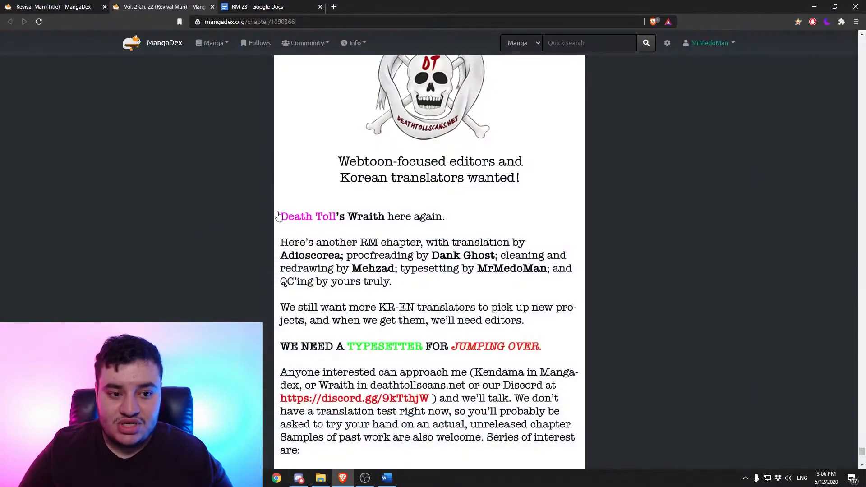
Check the download formats offered for the RM 23 Google Docs script and view its copy in Word
{"action": "left_click", "coordinate": [255, 6]}
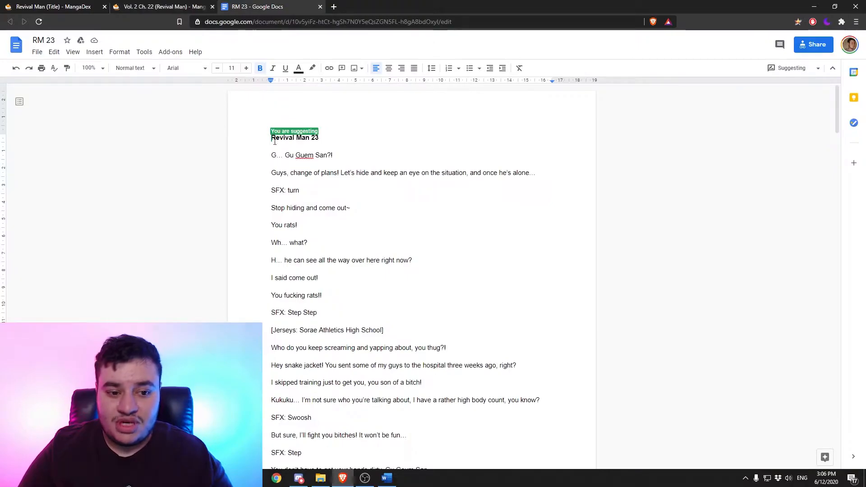
{"action": "left_click", "coordinate": [36, 53]}
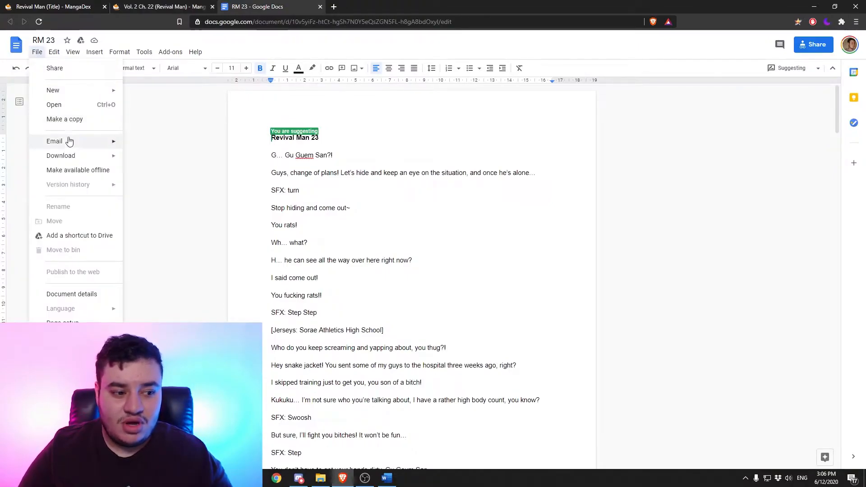
{"action": "mouse_move", "coordinate": [67, 156]}
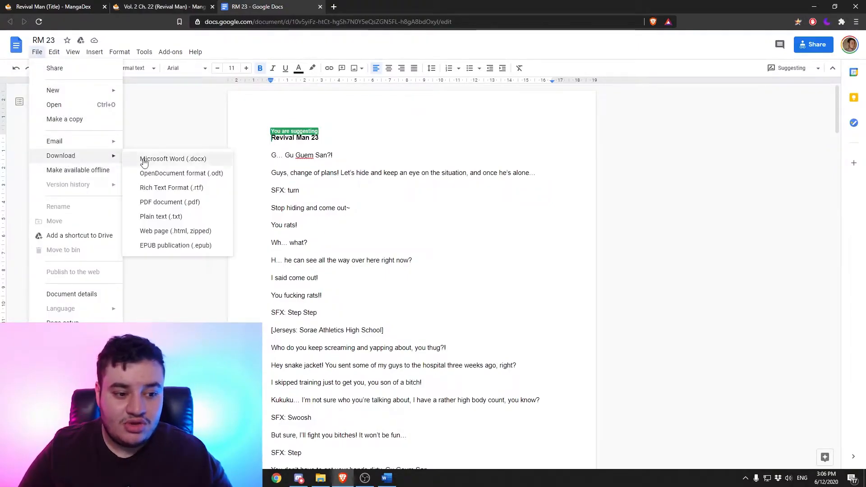
{"action": "left_click", "coordinate": [387, 478]}
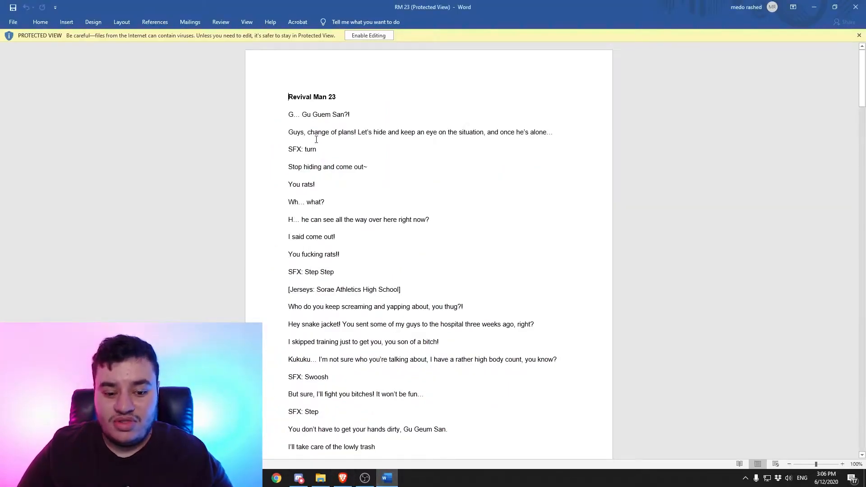
Switch to Discord and view the staff channel of the Death Toll Scans server
{"action": "mouse_move", "coordinate": [343, 479]}
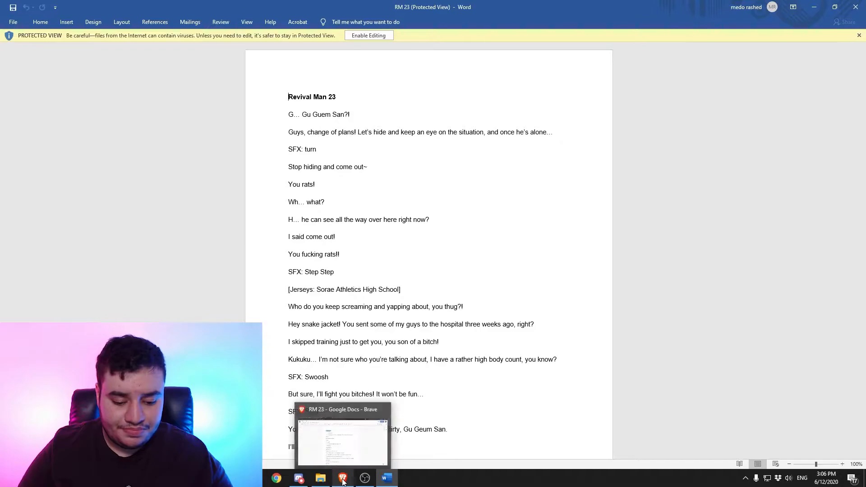
{"action": "left_click", "coordinate": [347, 457]}
{"action": "left_click", "coordinate": [298, 478]}
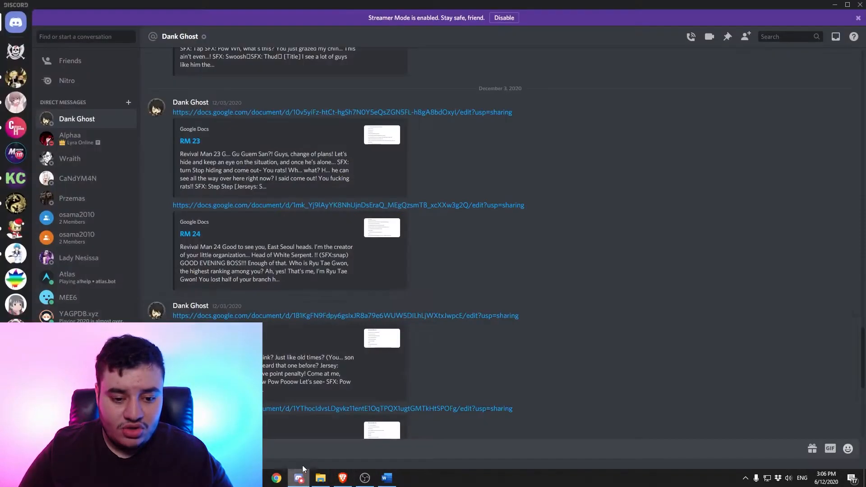
{"action": "left_click", "coordinate": [16, 52]}
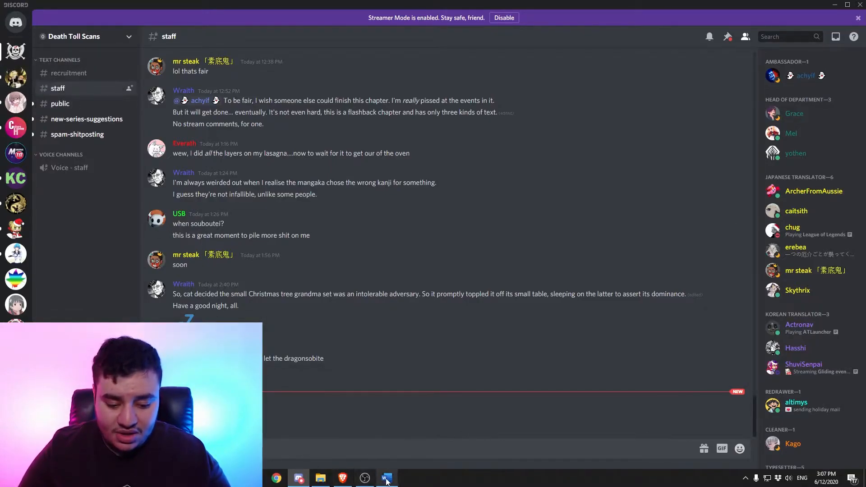
Switch to File Explorer, view the fonts in the Revival Man Fonts folder and return to the Revival man folder
{"action": "left_click", "coordinate": [324, 479]}
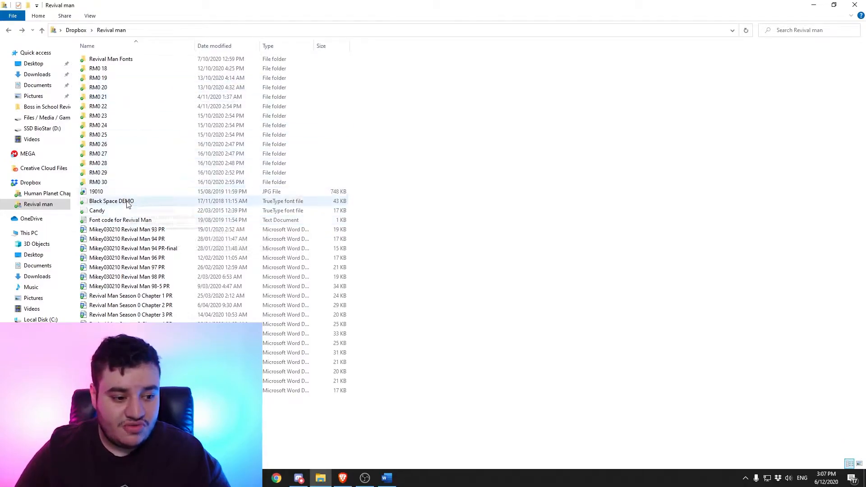
{"action": "left_click", "coordinate": [116, 60]}
{"action": "double_click", "coordinate": [116, 60]}
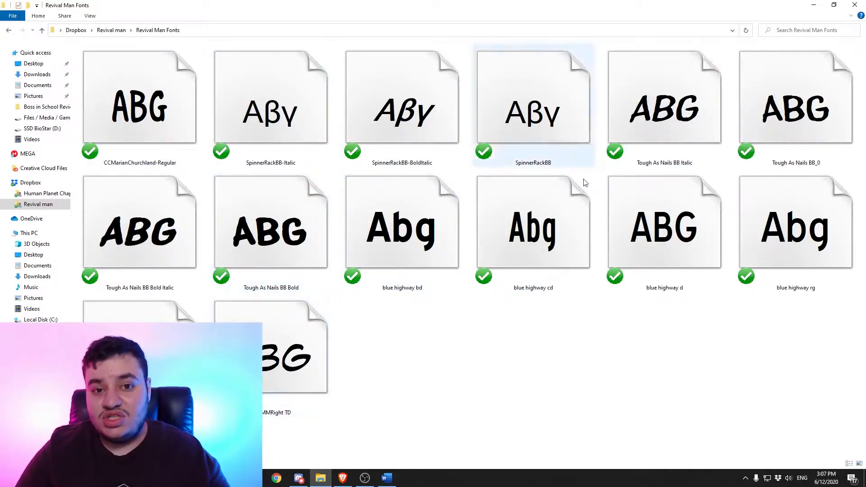
{"action": "left_click", "coordinate": [9, 31]}
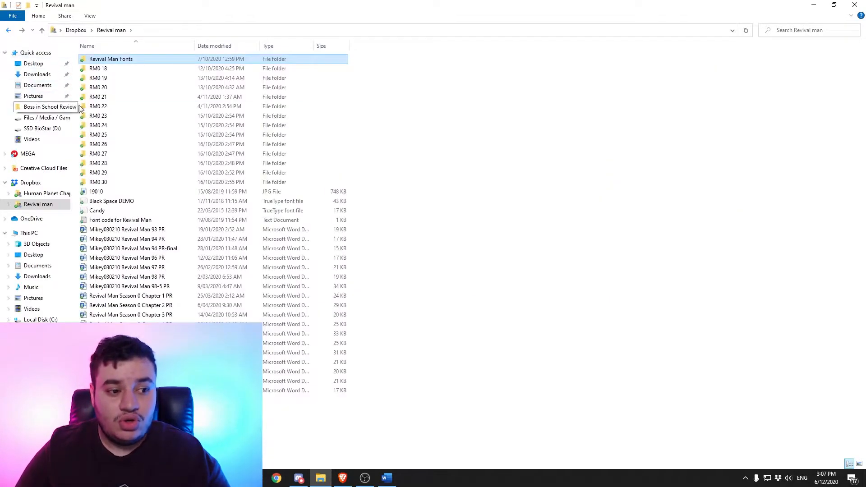
Read the Font code for Revival Man text file, close it and open the RM0 23 folder
{"action": "double_click", "coordinate": [134, 219]}
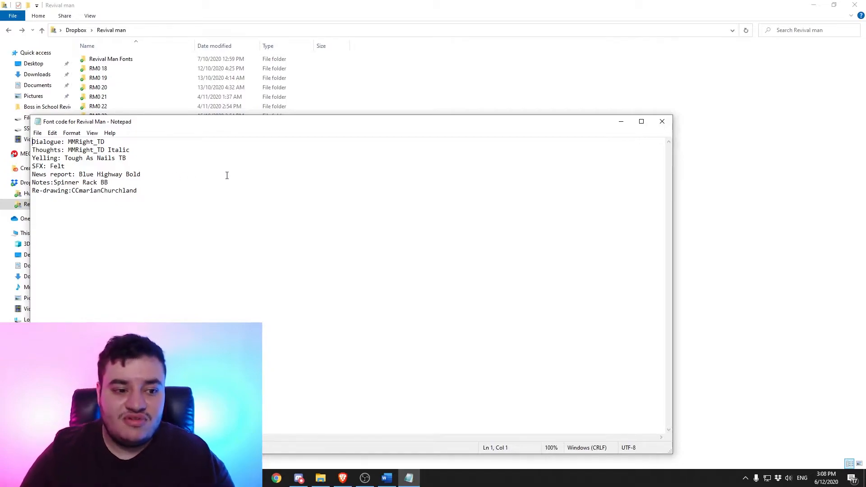
{"action": "left_click", "coordinate": [661, 122]}
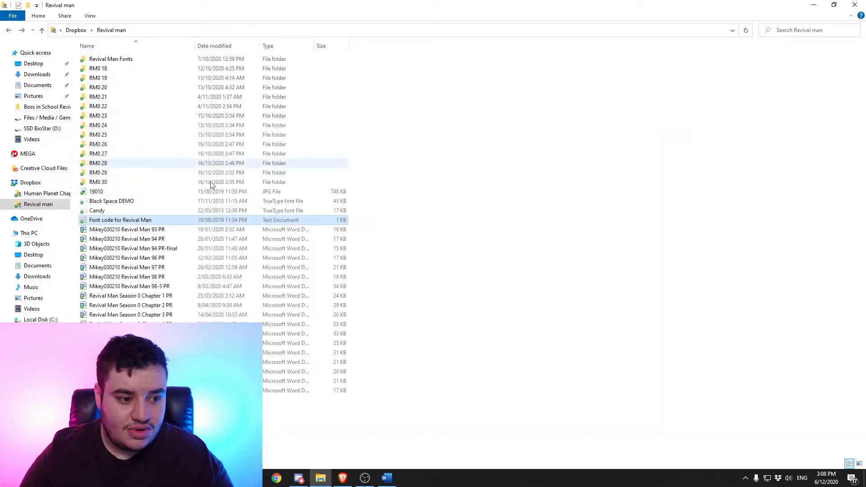
{"action": "double_click", "coordinate": [116, 117]}
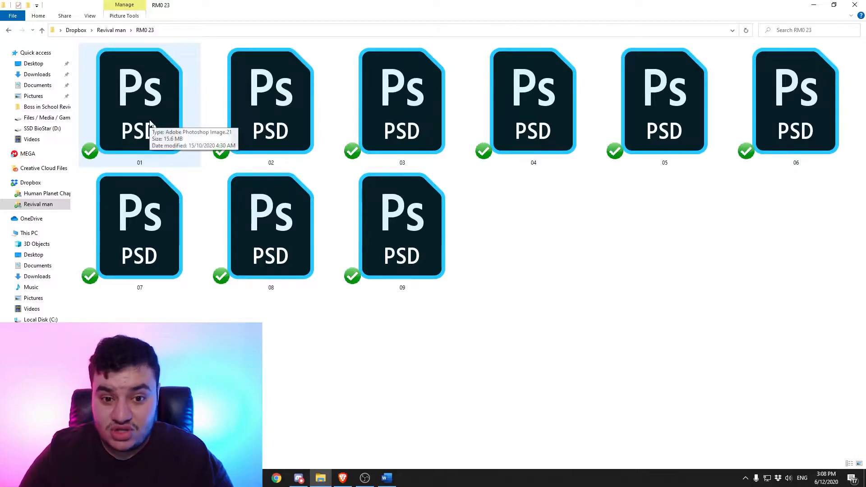
Switch to Discord and examine the proofreader's direct messages with the Google Docs script links for RM 23 to RM 27
{"action": "left_click", "coordinate": [299, 477]}
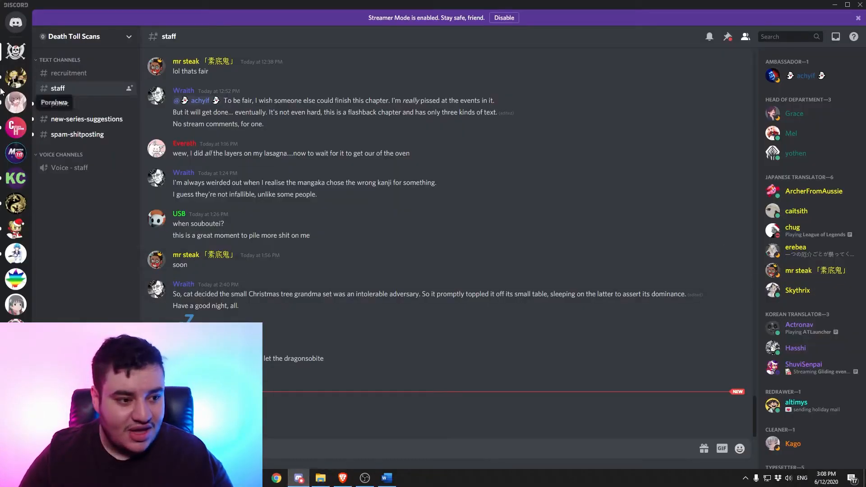
{"action": "left_click", "coordinate": [16, 22]}
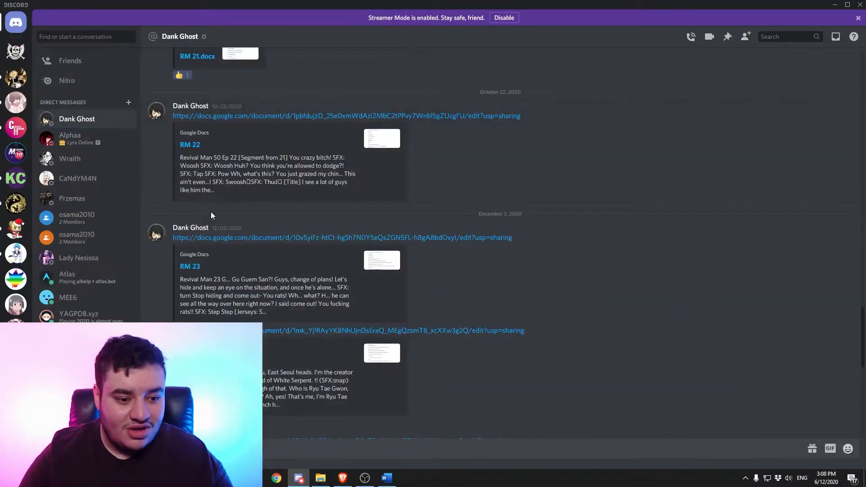
{"action": "scroll", "coordinate": [236, 186], "scroll_direction": "down", "scroll_amount": 3}
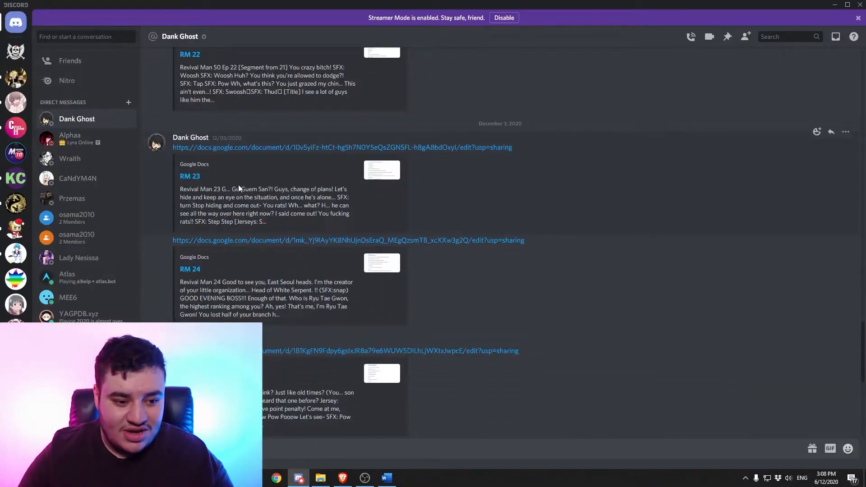
{"action": "scroll", "coordinate": [238, 185], "scroll_direction": "down", "scroll_amount": 5}
{"action": "scroll", "coordinate": [226, 223], "scroll_direction": "down", "scroll_amount": 5}
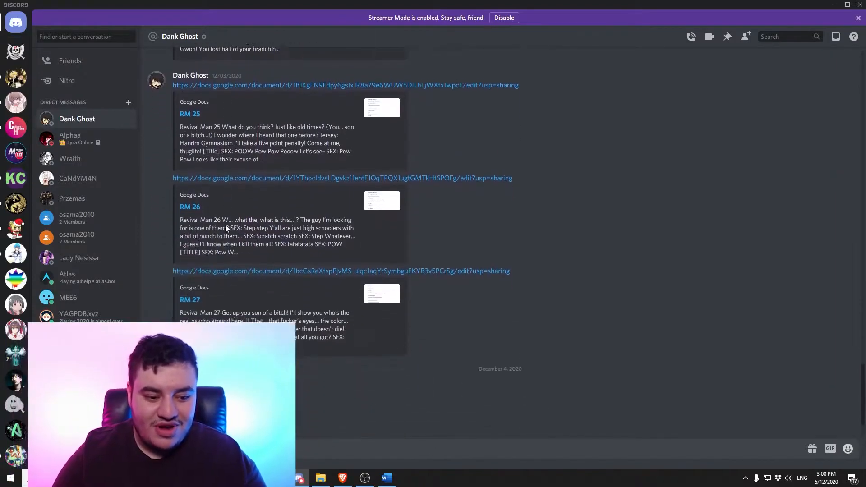
{"action": "scroll", "coordinate": [229, 270], "scroll_direction": "up", "scroll_amount": 3}
{"action": "scroll", "coordinate": [231, 266], "scroll_direction": "up", "scroll_amount": 5}
{"action": "scroll", "coordinate": [237, 207], "scroll_direction": "down", "scroll_amount": 5}
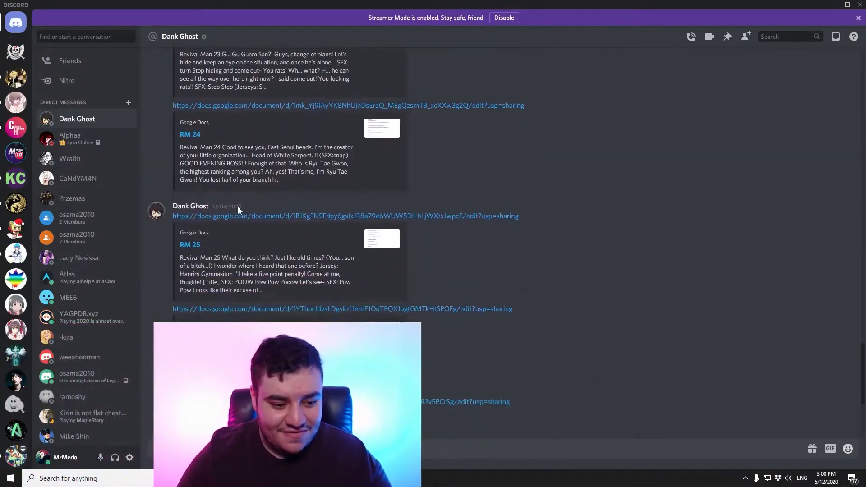
{"action": "scroll", "coordinate": [227, 153], "scroll_direction": "up", "scroll_amount": 5}
{"action": "scroll", "coordinate": [223, 240], "scroll_direction": "down", "scroll_amount": 6}
{"action": "scroll", "coordinate": [285, 215], "scroll_direction": "up", "scroll_amount": 7}
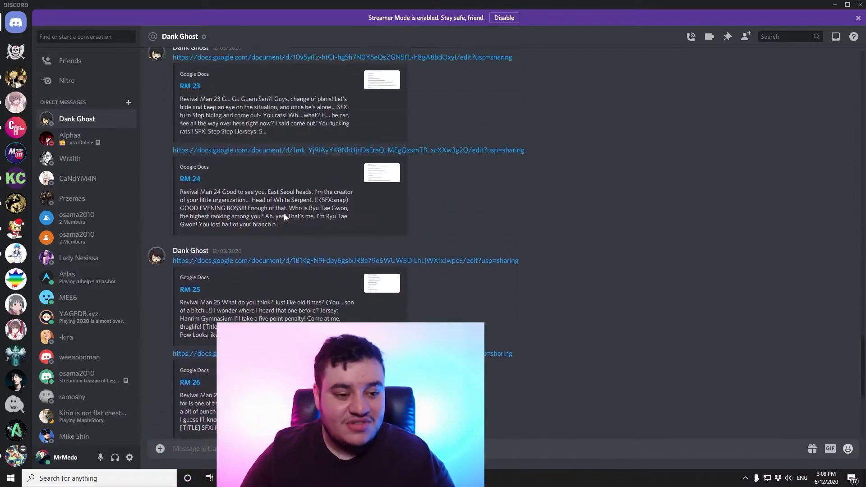
{"action": "scroll", "coordinate": [279, 229], "scroll_direction": "down", "scroll_amount": 1}
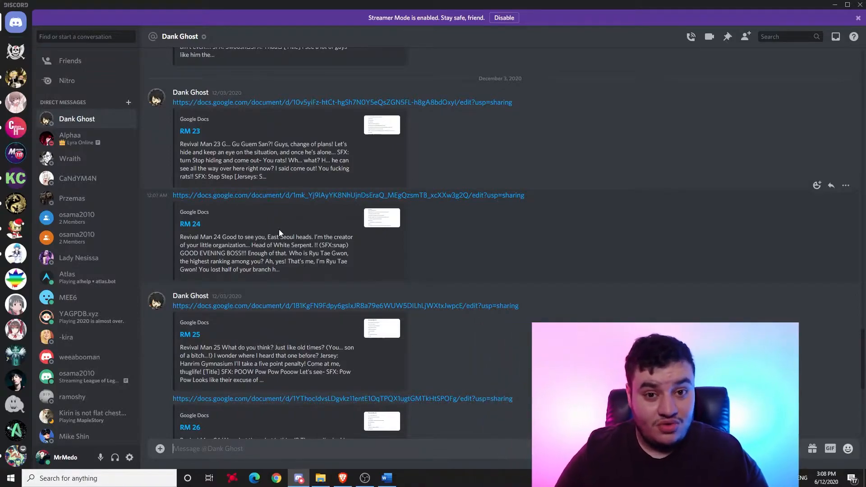
{"action": "scroll", "coordinate": [279, 229], "scroll_direction": "down", "scroll_amount": 5}
{"action": "scroll", "coordinate": [278, 229], "scroll_direction": "down", "scroll_amount": 2}
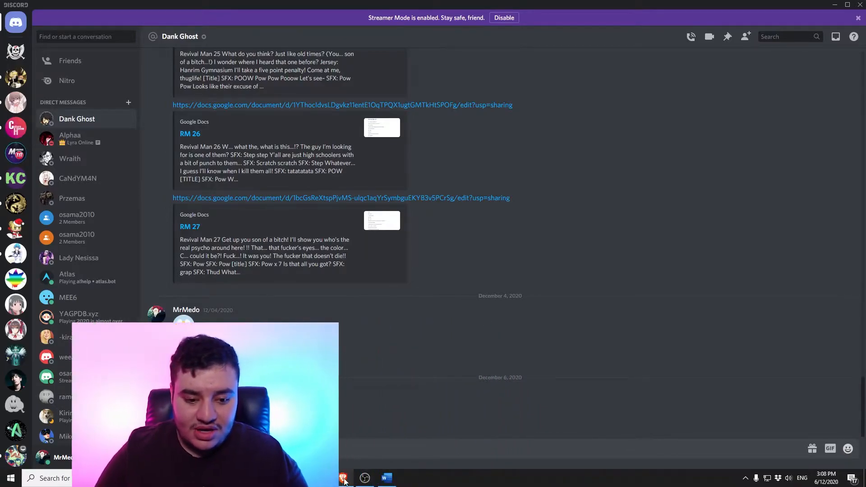
Switch to the Brave browser and look at the chapter list on the Revival Man title page on MangaDex
{"action": "left_click", "coordinate": [343, 477]}
{"action": "left_click", "coordinate": [159, 7]}
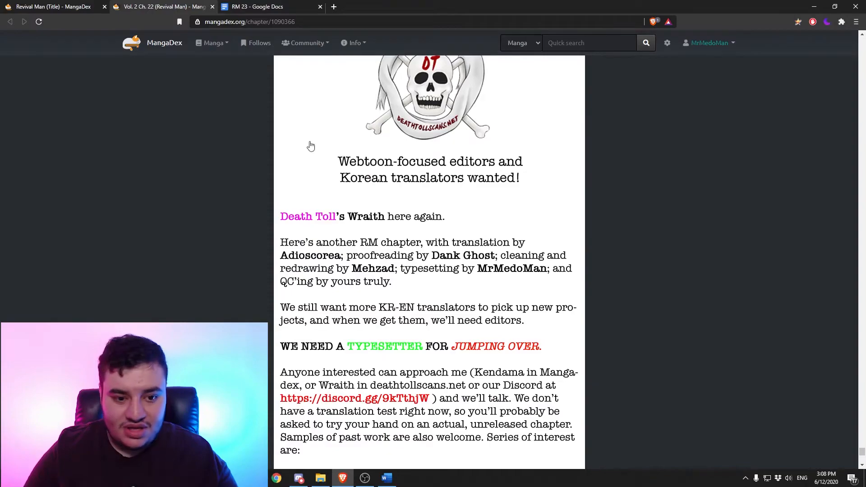
{"action": "left_click", "coordinate": [54, 7]}
{"action": "scroll", "coordinate": [512, 224], "scroll_direction": "down", "scroll_amount": 1}
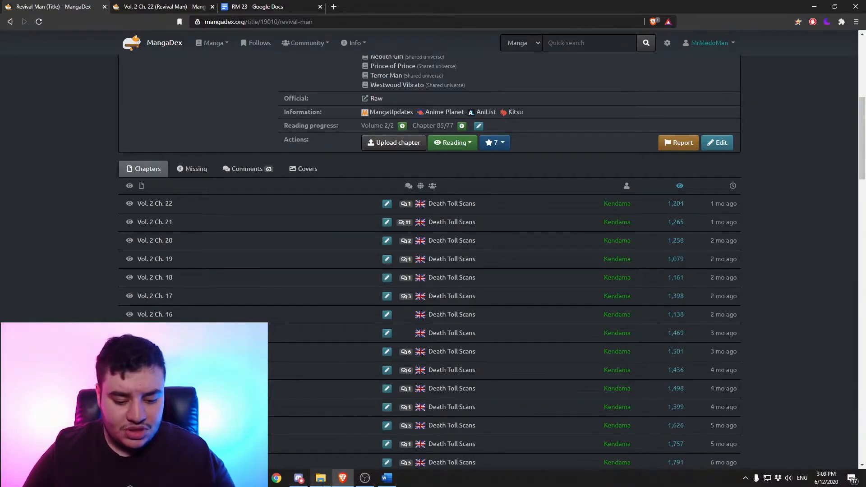
Open page 01 from the RM0 23 folder in Photoshop and dismiss the missing fonts dialog without resolving the fonts
{"action": "mouse_move", "coordinate": [321, 478]}
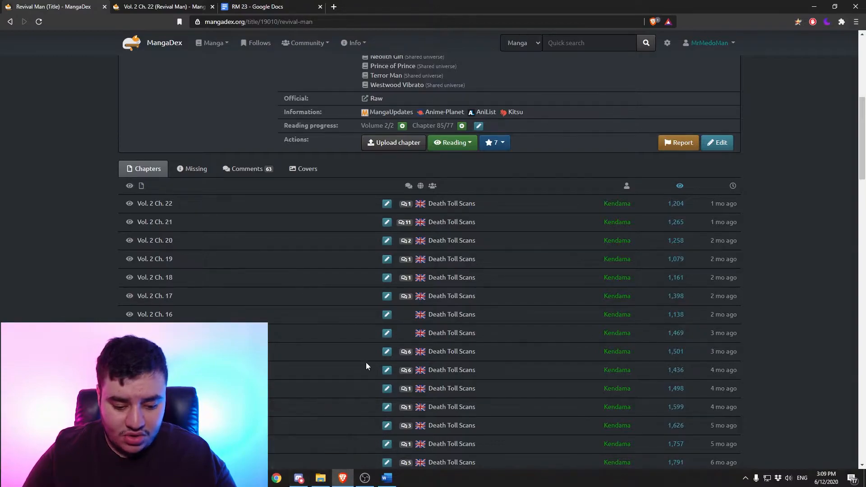
{"action": "left_click", "coordinate": [320, 477]}
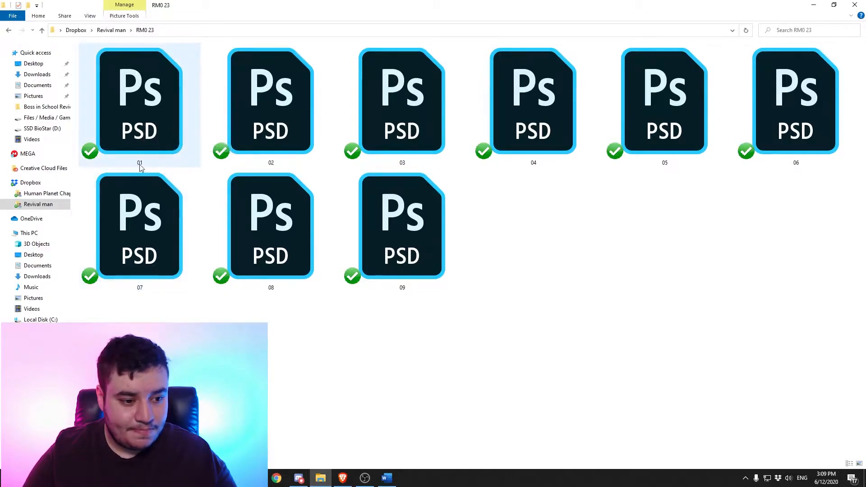
{"action": "double_click", "coordinate": [145, 104]}
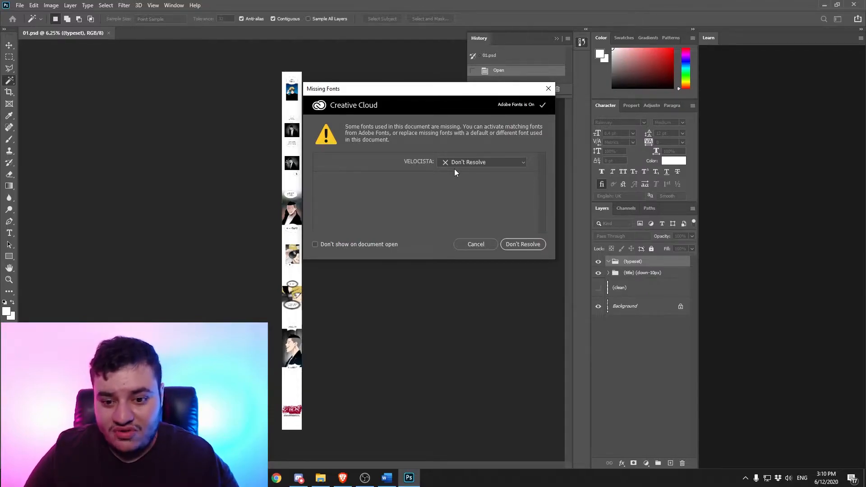
{"action": "left_click", "coordinate": [548, 89]}
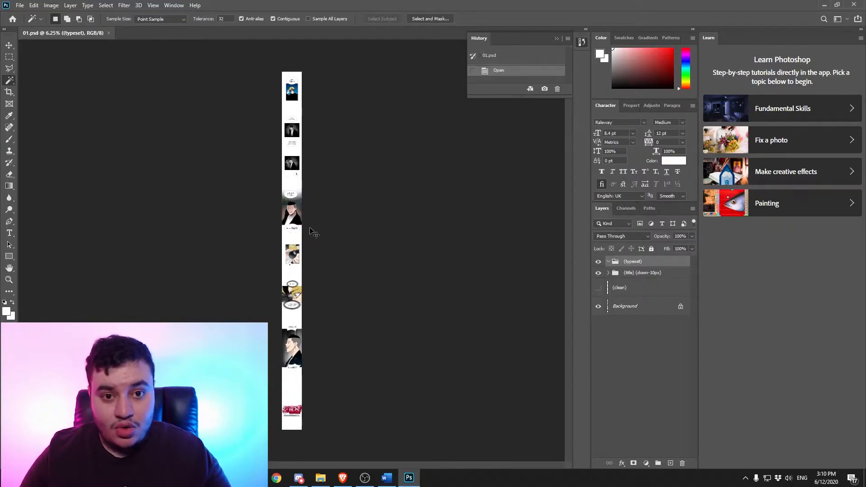
View 01.psd at 100% and examine the page's panels, speech bubbles and title section
{"action": "key", "text": "ctrl+1"}
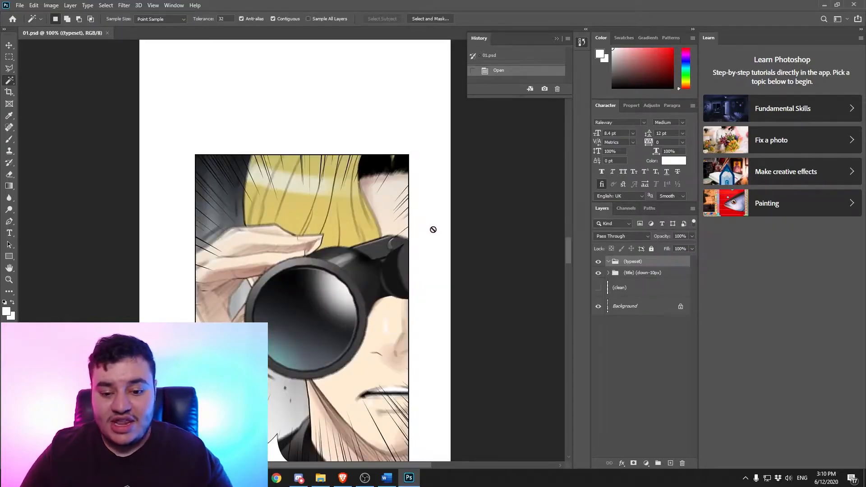
{"action": "left_click_drag", "start_coordinate": [569, 250], "coordinate": [567, 243]}
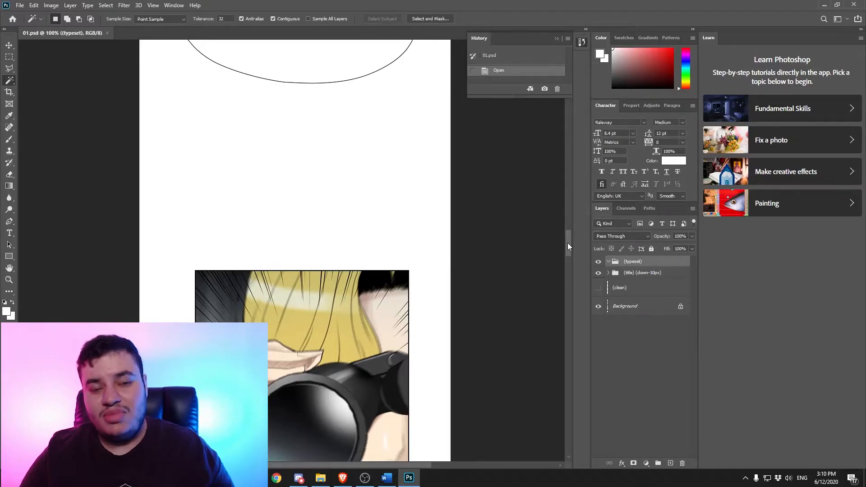
{"action": "left_click_drag", "start_coordinate": [567, 243], "coordinate": [564, 175]}
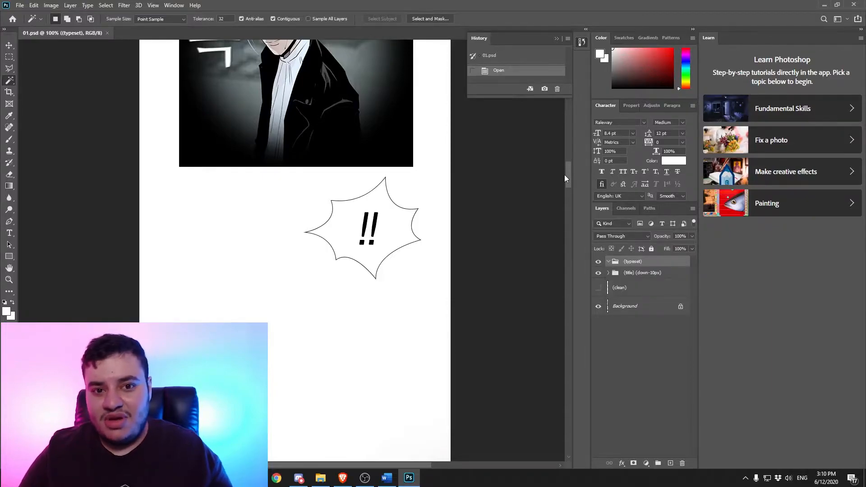
{"action": "left_click_drag", "start_coordinate": [564, 175], "coordinate": [582, 411]}
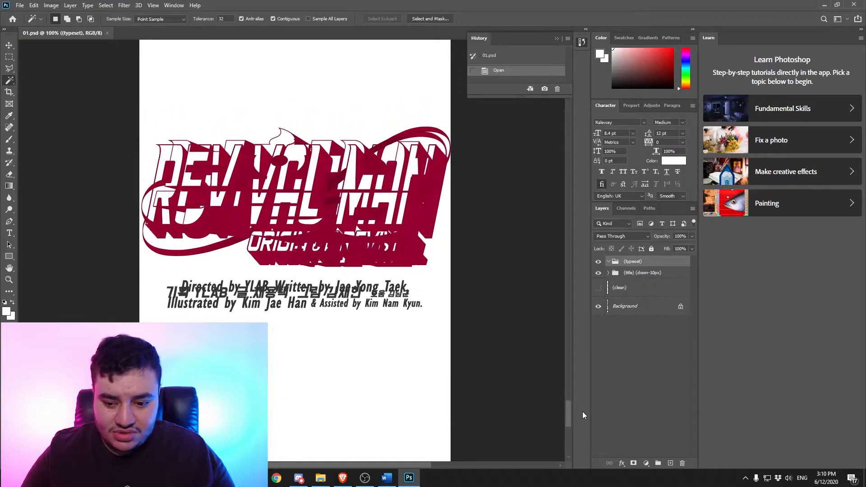
Toggle the visibility of the (clean) layer and the (title) group to compare the raw, cleaned and English title section, leaving both shown
{"action": "left_click", "coordinate": [598, 288]}
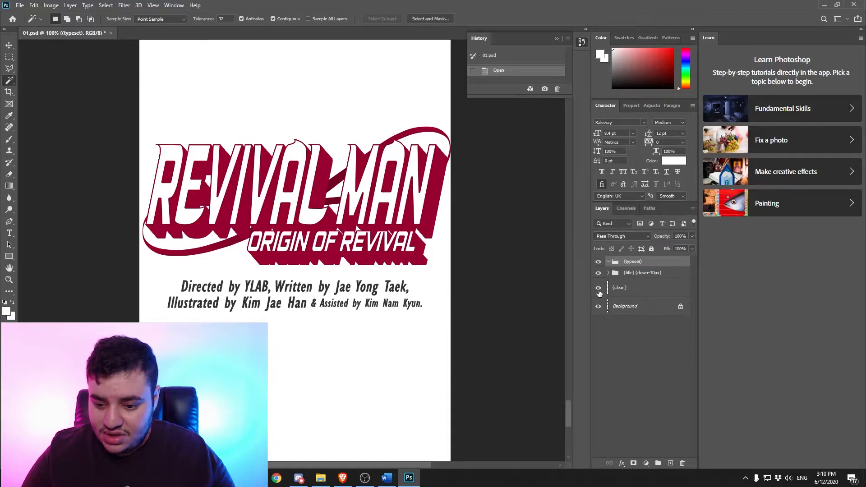
{"action": "left_click", "coordinate": [598, 289]}
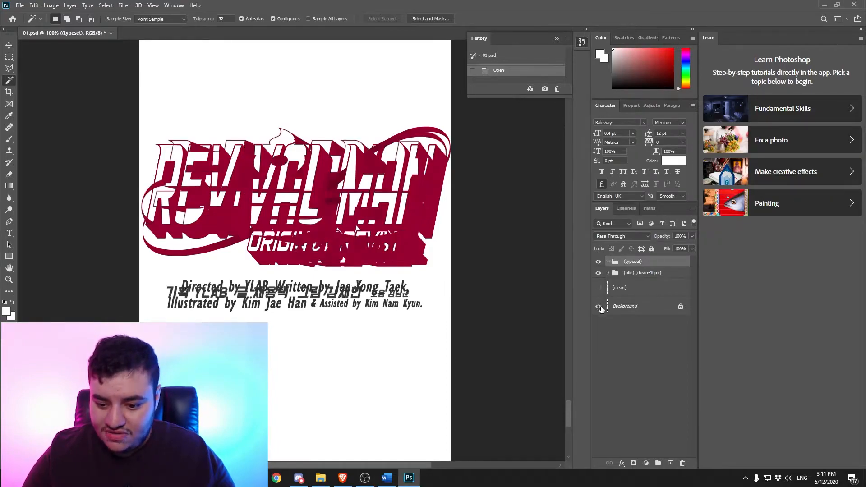
{"action": "left_click", "coordinate": [598, 273]}
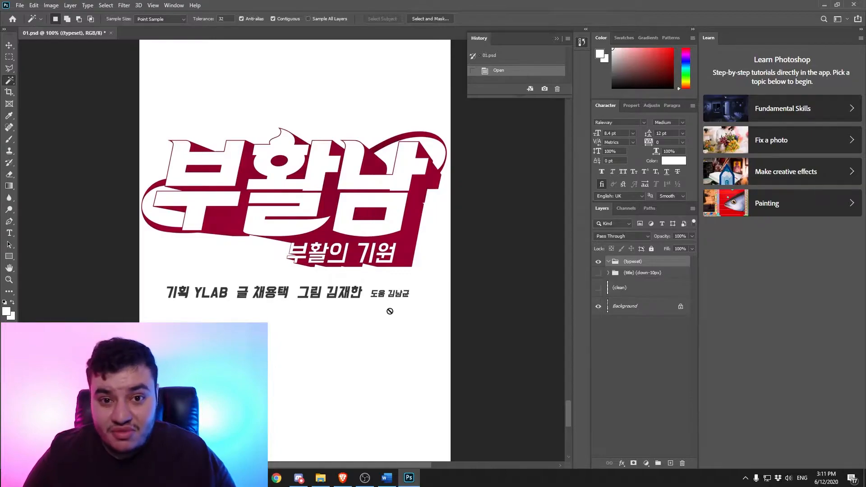
{"action": "left_click", "coordinate": [598, 288]}
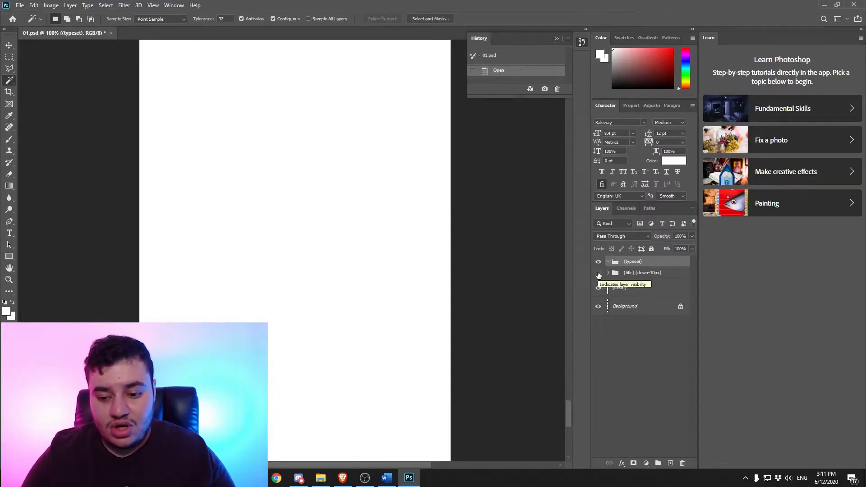
{"action": "left_click", "coordinate": [598, 273]}
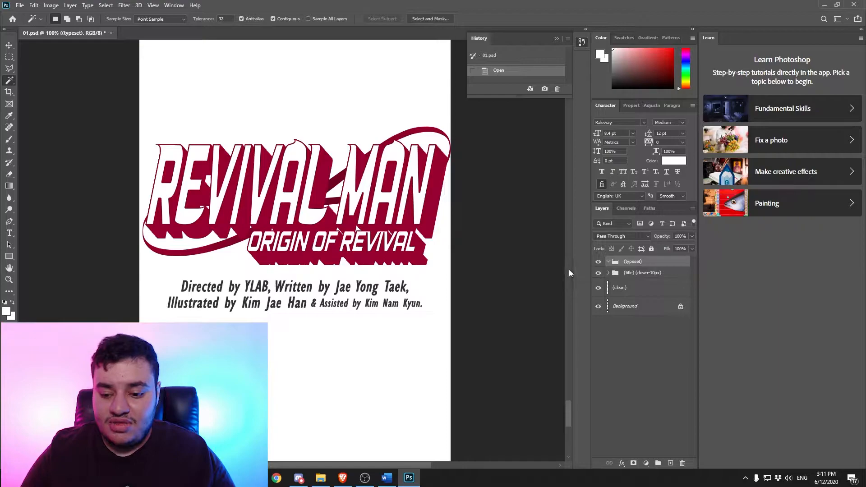
Hide and reshow the (typeset) group, and expand and collapse the (title) group to inspect the layer structure
{"action": "left_click", "coordinate": [599, 263]}
{"action": "left_click", "coordinate": [600, 262]}
{"action": "left_click", "coordinate": [608, 273]}
{"action": "left_click", "coordinate": [608, 273]}
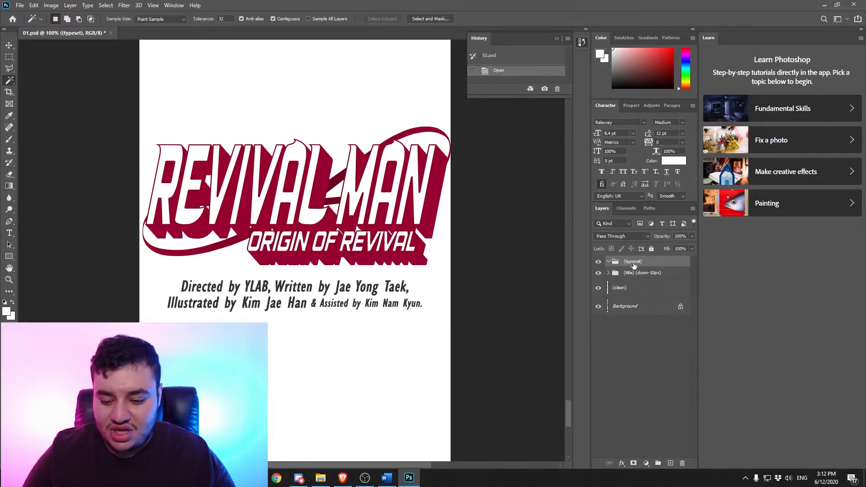
Go to the first speech bubble of the page and hide and reshow the (clean) layer to compare it with the original Korean text
{"action": "left_click_drag", "start_coordinate": [567, 407], "coordinate": [568, 369]}
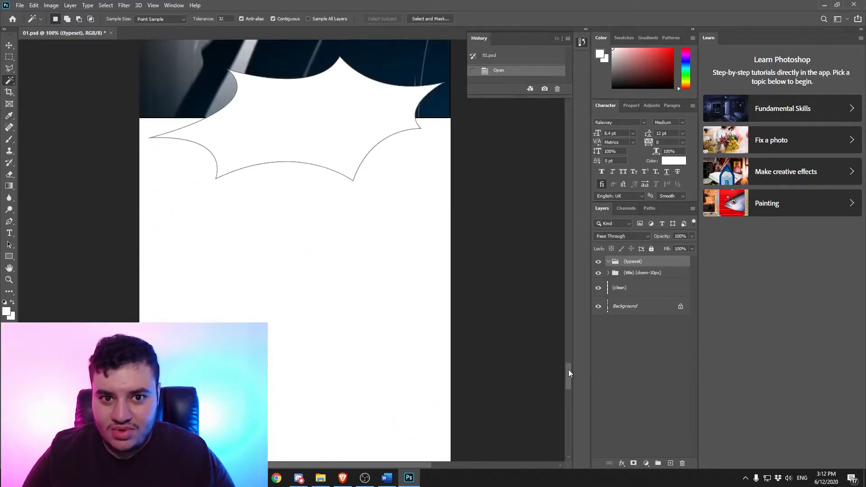
{"action": "left_click_drag", "start_coordinate": [568, 369], "coordinate": [574, 78]}
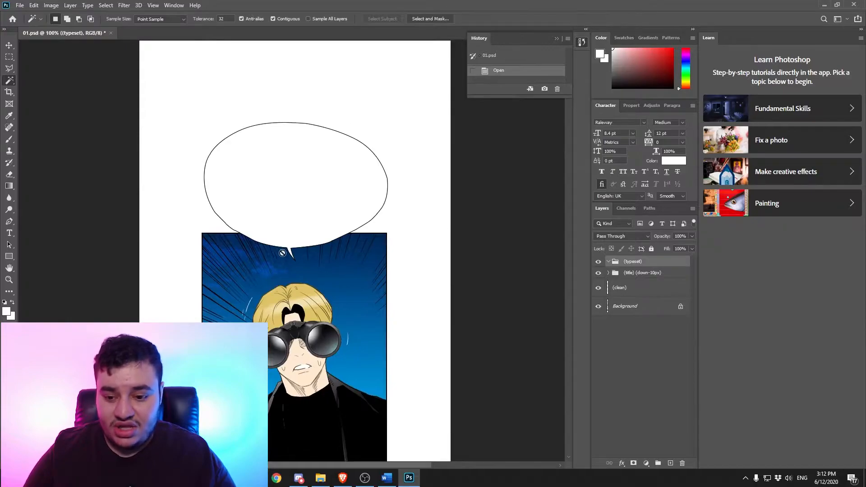
{"action": "left_click", "coordinate": [598, 288]}
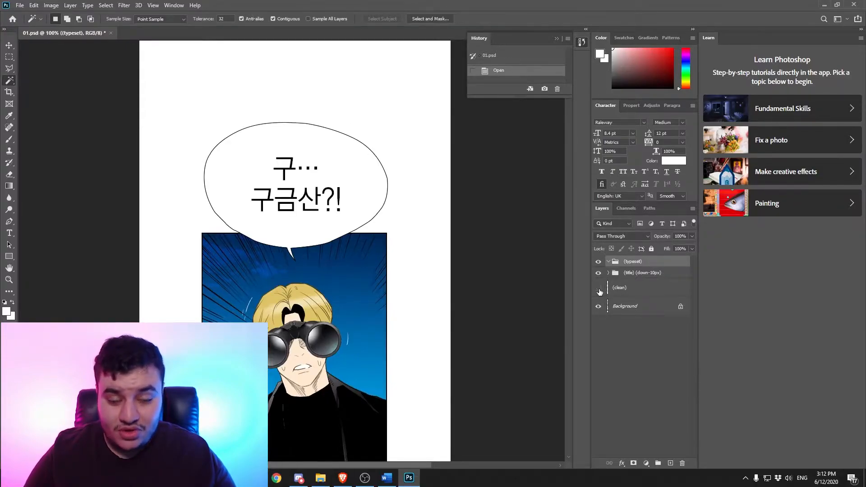
{"action": "left_click", "coordinate": [598, 288]}
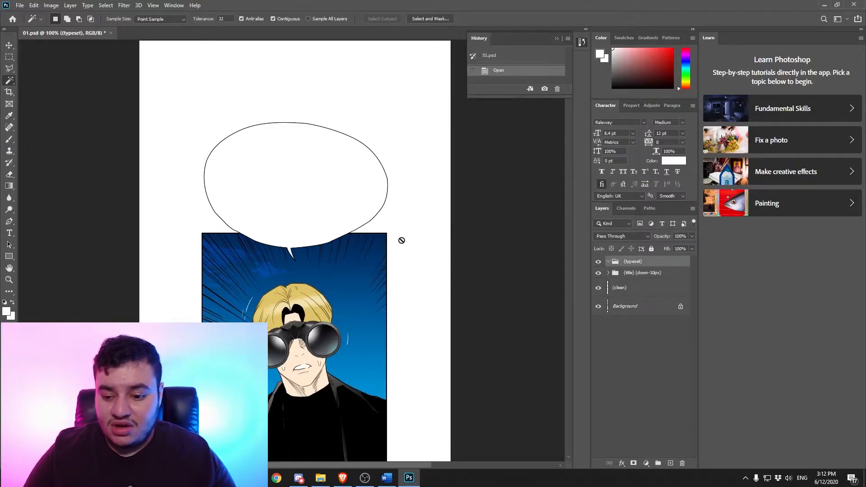
{"action": "scroll", "coordinate": [385, 264], "scroll_direction": "up", "scroll_amount": 2}
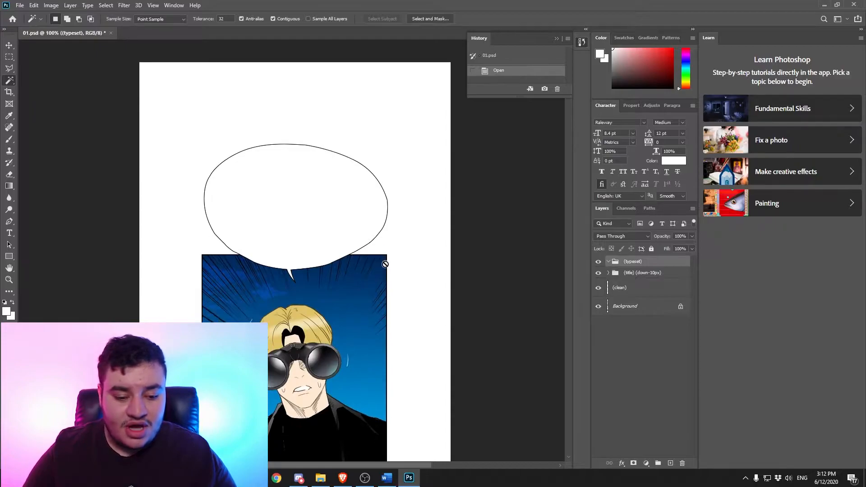
{"action": "scroll", "coordinate": [384, 264], "scroll_direction": "down", "scroll_amount": 1}
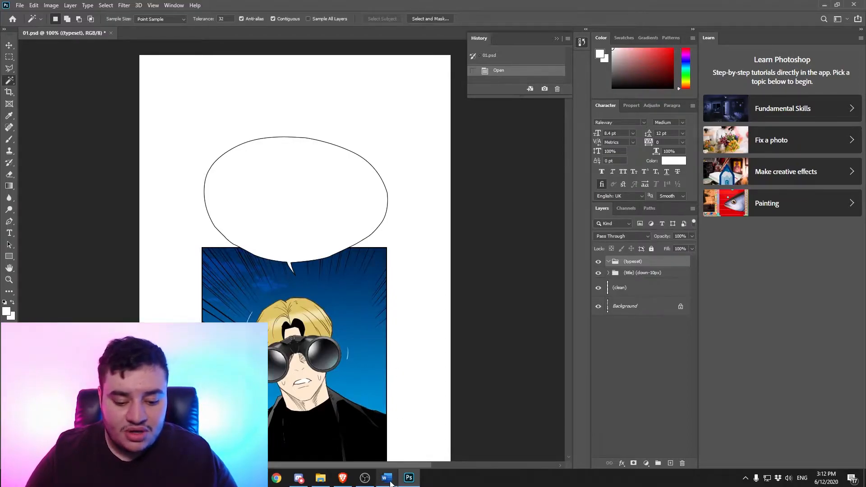
Switch to the RM 23 script in Word, copy its first dialogue line "G… Gu Guem San?!" and return to Photoshop
{"action": "mouse_move", "coordinate": [390, 483]}
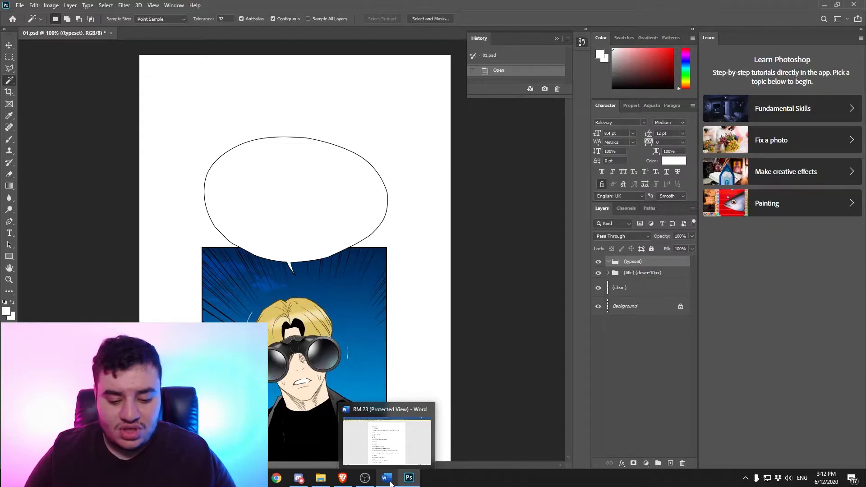
{"action": "left_click", "coordinate": [390, 484]}
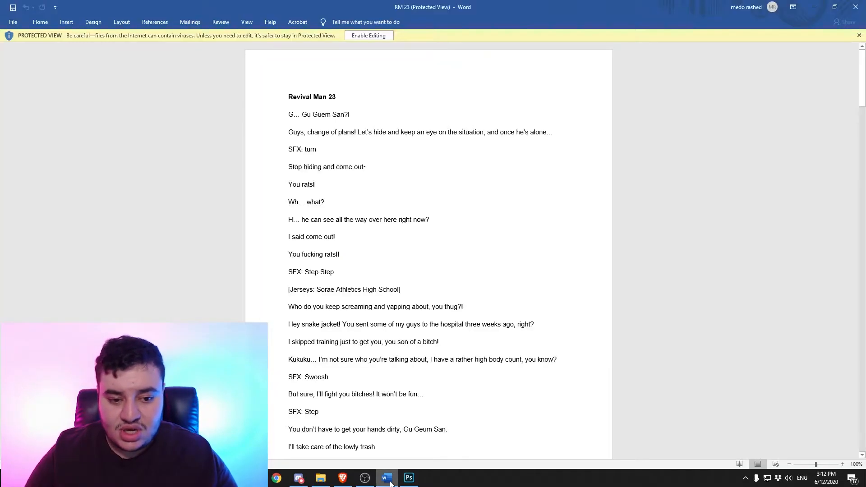
{"action": "left_click", "coordinate": [279, 119]}
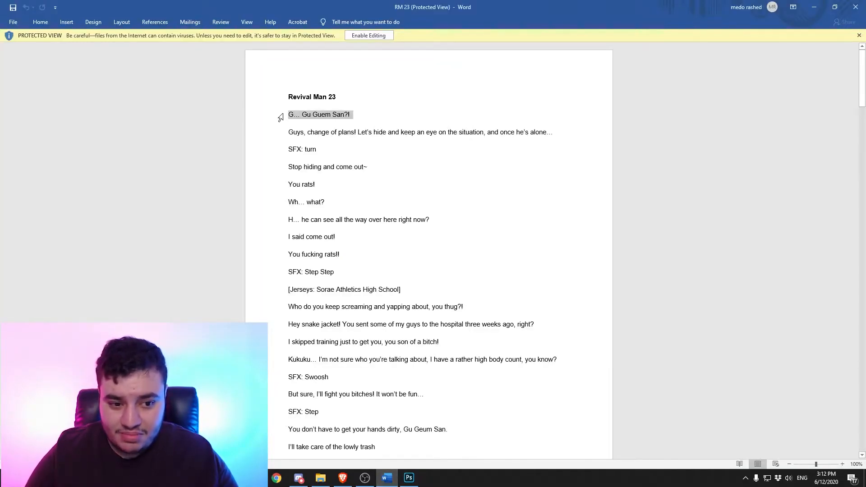
{"action": "right_click", "coordinate": [309, 118]}
{"action": "left_click", "coordinate": [321, 131]}
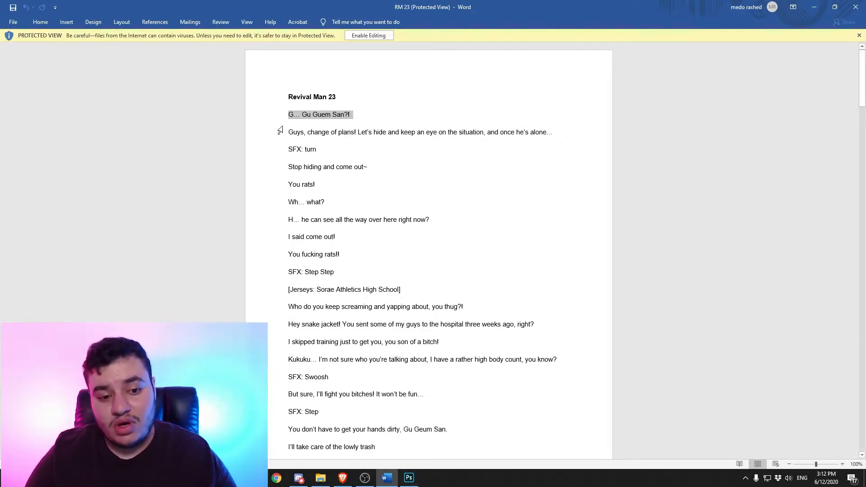
{"action": "key", "text": "alt+Tab"}
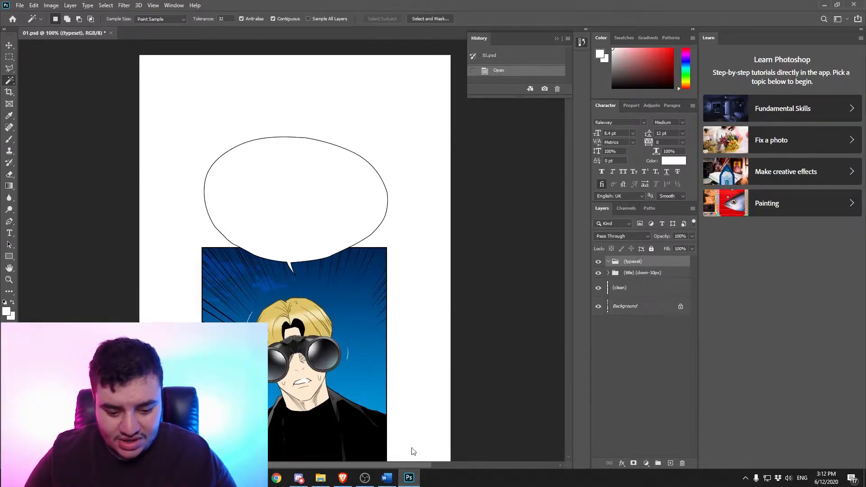
Switch back to Word, enable editing for the RM 23 document and enlarge its view to 148%
{"action": "left_click", "coordinate": [386, 478]}
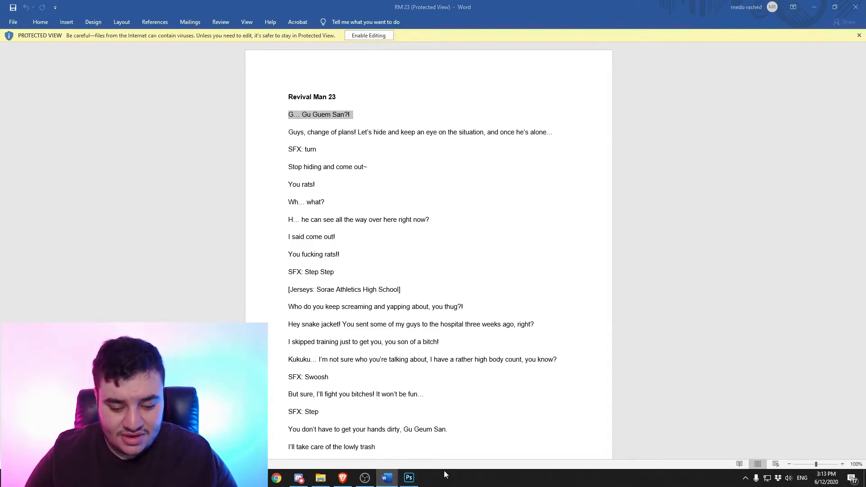
{"action": "left_click", "coordinate": [369, 36]}
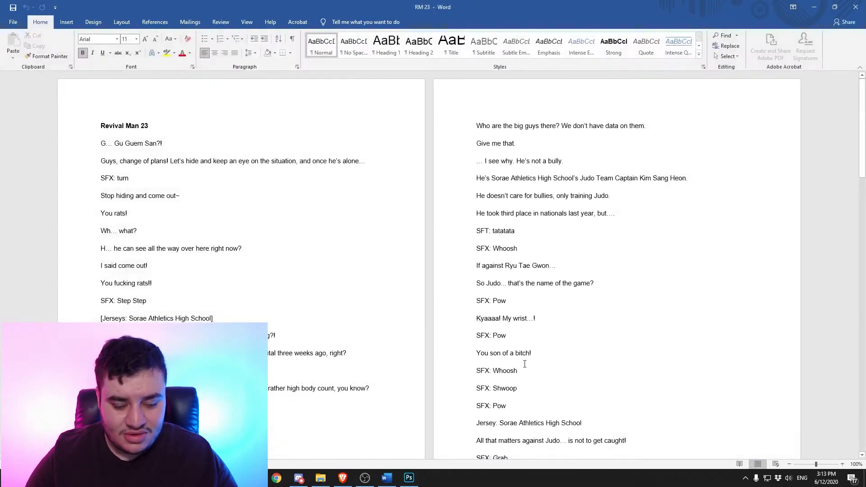
{"action": "left_click", "coordinate": [819, 465]}
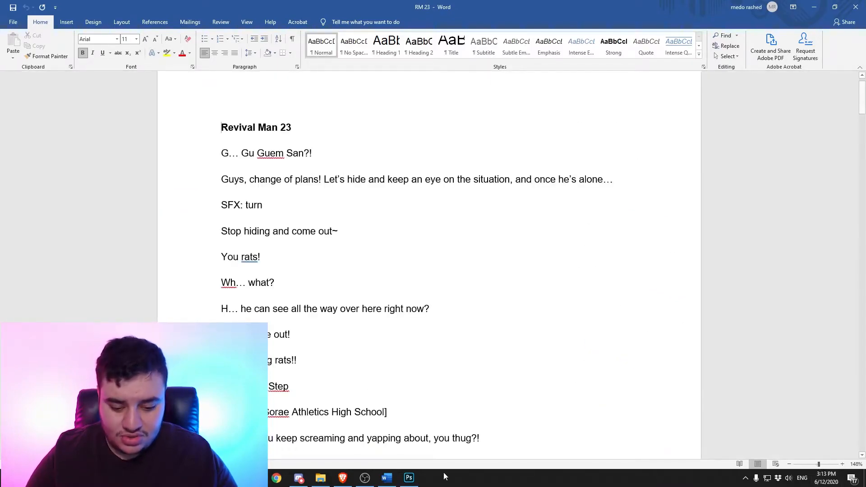
Return to Photoshop, select the Move tool and examine the cleaned opening panels and empty speech bubbles
{"action": "left_click", "coordinate": [409, 477]}
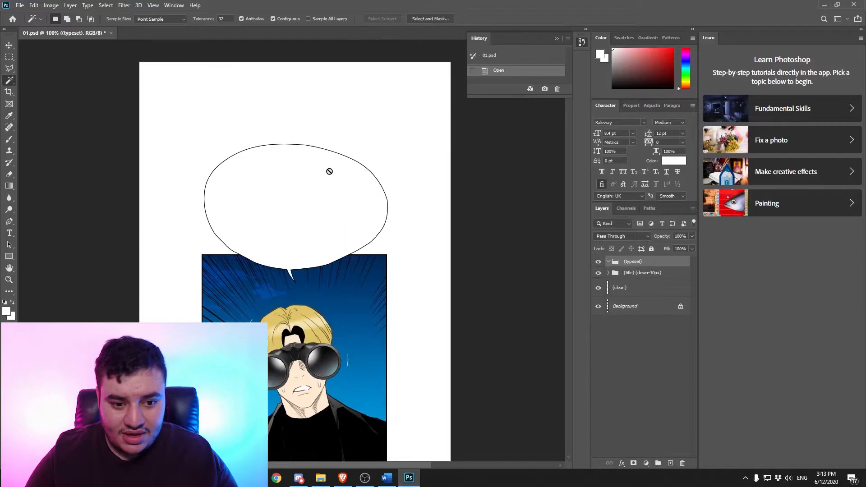
{"action": "scroll", "coordinate": [405, 224], "scroll_direction": "down", "scroll_amount": 1}
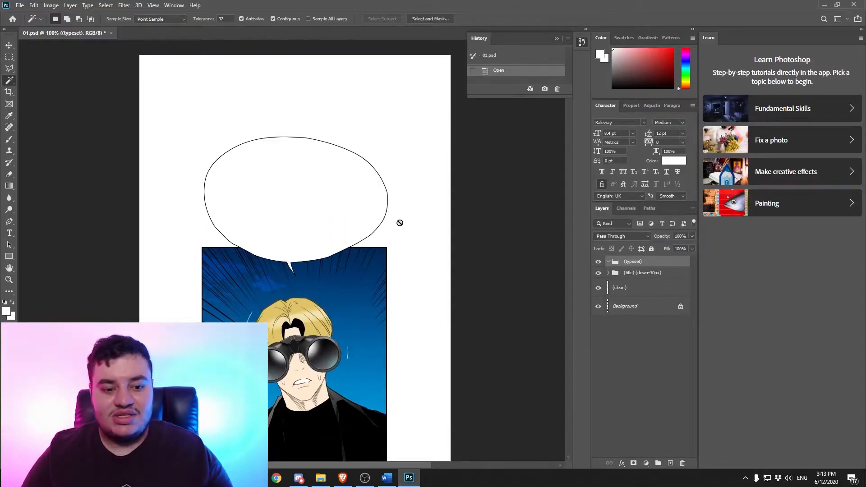
{"action": "left_click", "coordinate": [9, 45]}
{"action": "scroll", "coordinate": [240, 172], "scroll_direction": "down", "scroll_amount": 1}
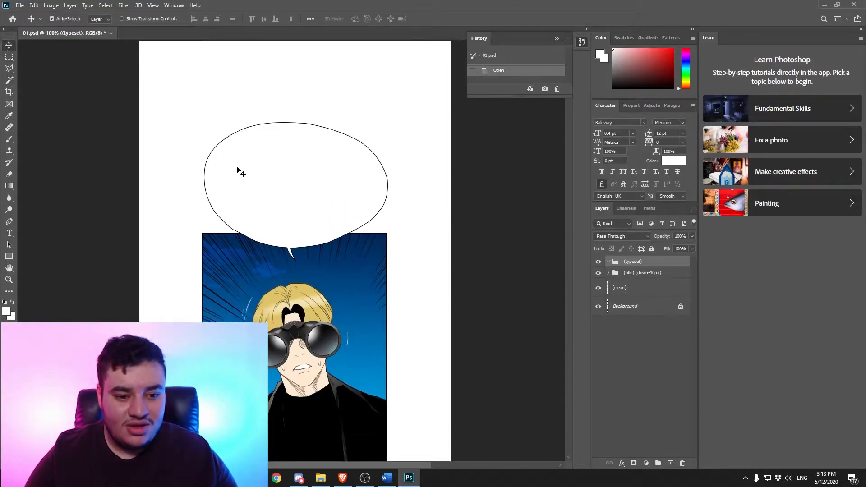
{"action": "scroll", "coordinate": [252, 181], "scroll_direction": "down", "scroll_amount": 1}
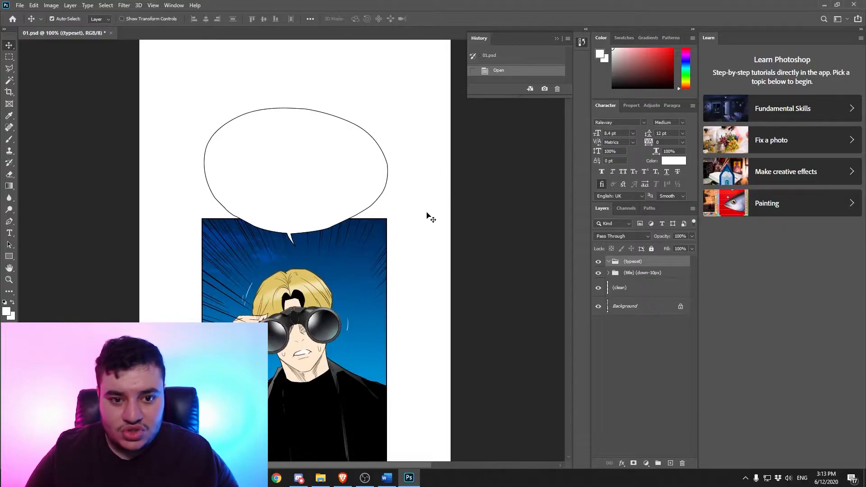
{"action": "scroll", "coordinate": [428, 217], "scroll_direction": "down", "scroll_amount": 3}
{"action": "scroll", "coordinate": [429, 217], "scroll_direction": "up", "scroll_amount": 2}
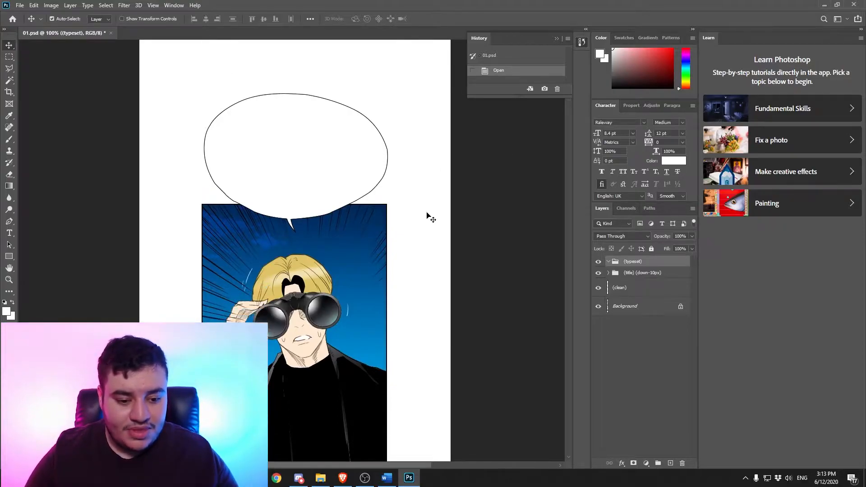
{"action": "scroll", "coordinate": [428, 217], "scroll_direction": "down", "scroll_amount": 2}
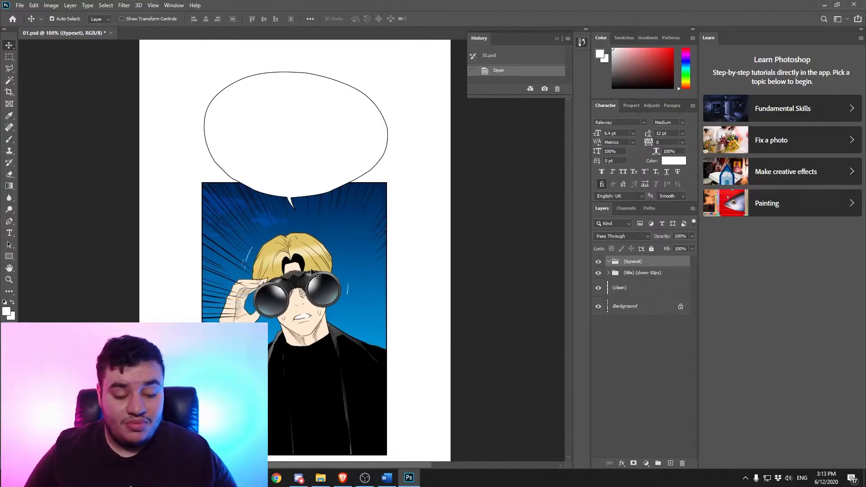
{"action": "scroll", "coordinate": [329, 279], "scroll_direction": "down", "scroll_amount": 3}
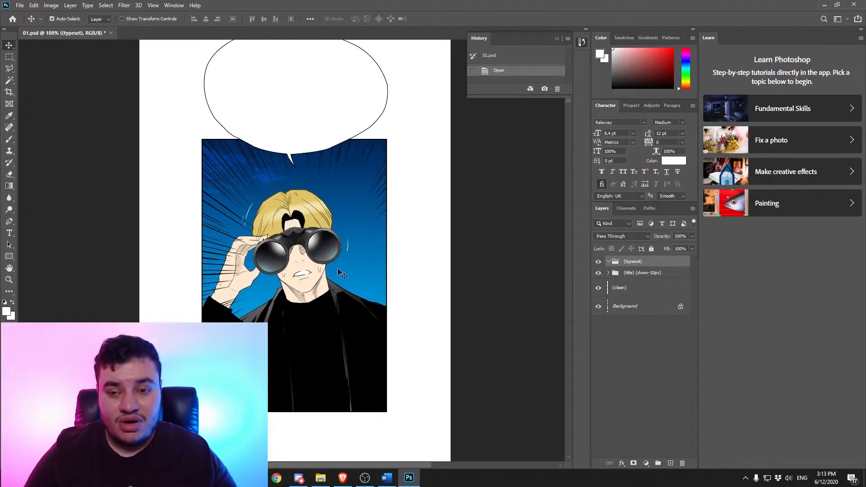
{"action": "scroll", "coordinate": [338, 269], "scroll_direction": "down", "scroll_amount": 7}
{"action": "scroll", "coordinate": [346, 273], "scroll_direction": "down", "scroll_amount": 20}
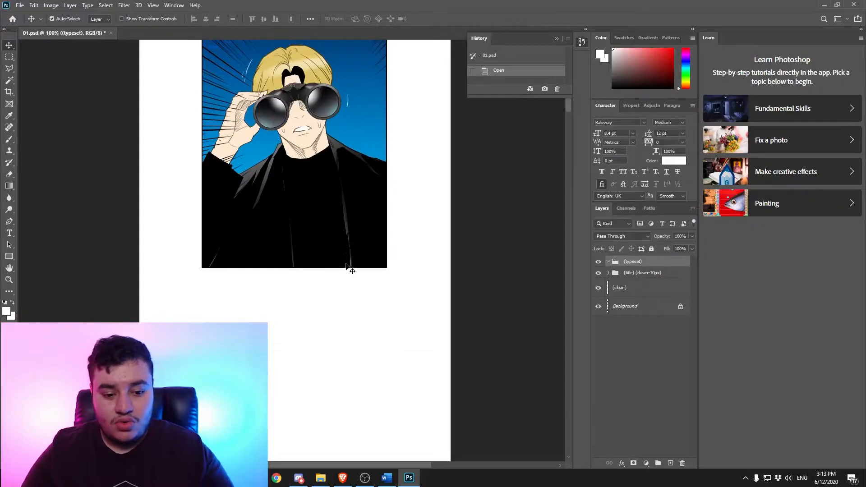
{"action": "scroll", "coordinate": [348, 268], "scroll_direction": "down", "scroll_amount": 19}
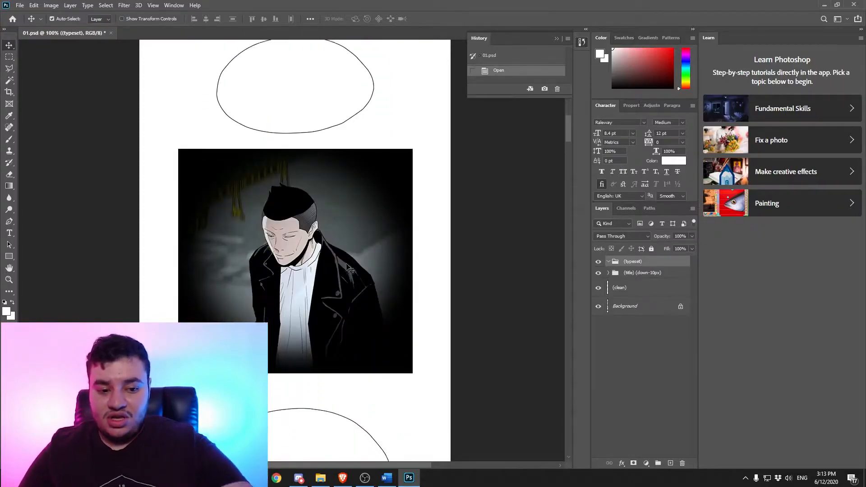
Check the RM 23 script in Word, return to Photoshop and hide the (clean) layer to examine the Korean dialogue and sound effects in the first panels
{"action": "left_click", "coordinate": [387, 477]}
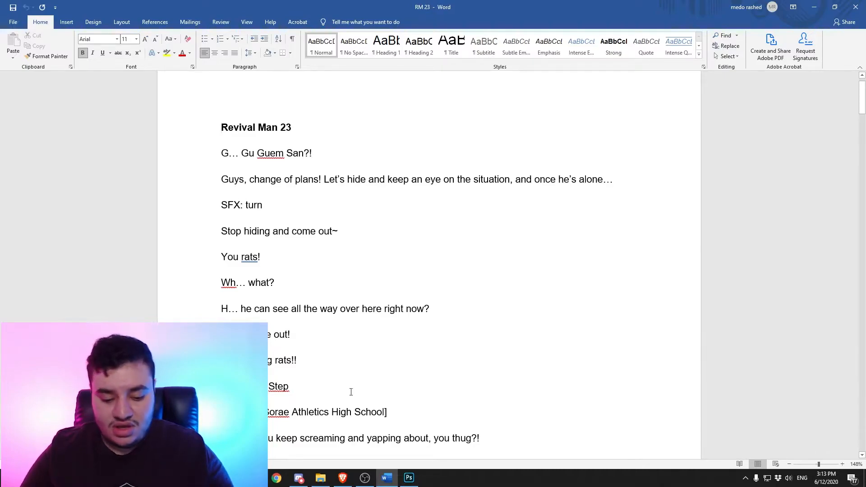
{"action": "left_click", "coordinate": [409, 476]}
{"action": "left_click_drag", "start_coordinate": [568, 138], "coordinate": [580, 102]}
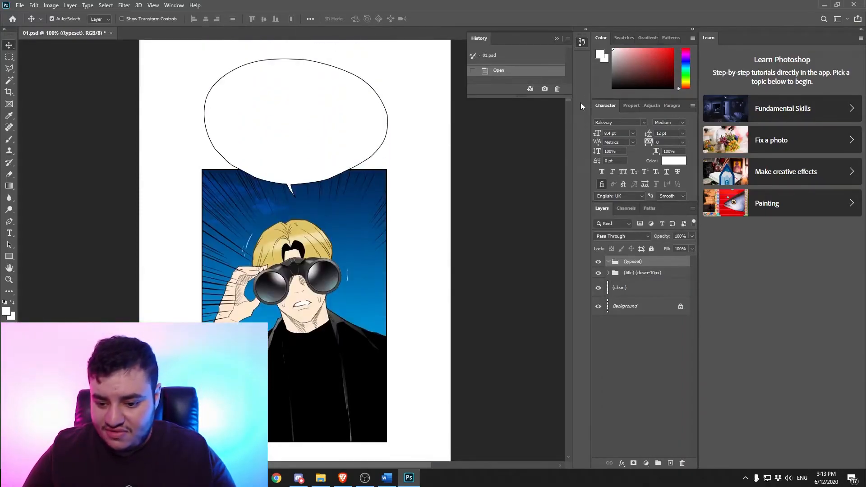
{"action": "left_click", "coordinate": [598, 290]}
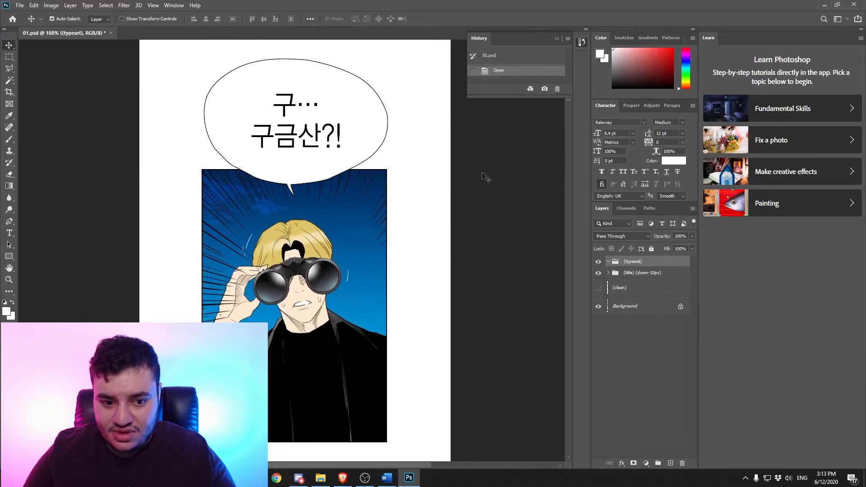
{"action": "scroll", "coordinate": [489, 176], "scroll_direction": "up", "scroll_amount": 3}
{"action": "scroll", "coordinate": [480, 187], "scroll_direction": "down", "scroll_amount": 7}
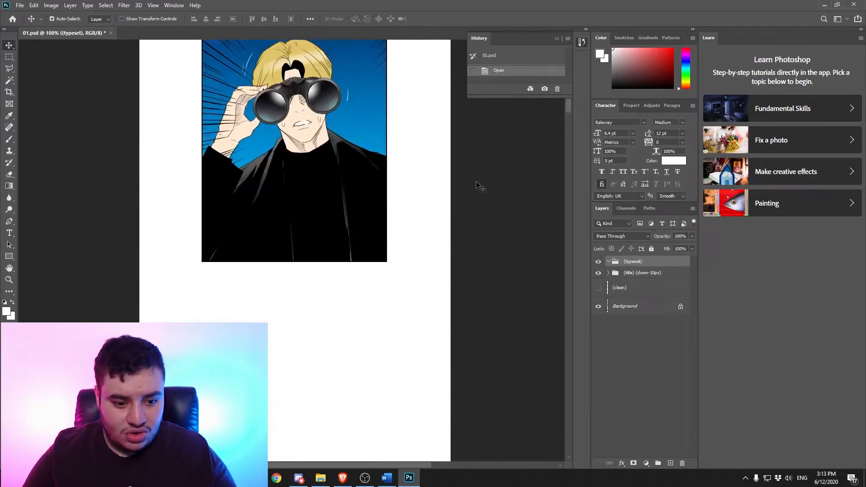
{"action": "scroll", "coordinate": [480, 187], "scroll_direction": "down", "scroll_amount": 15}
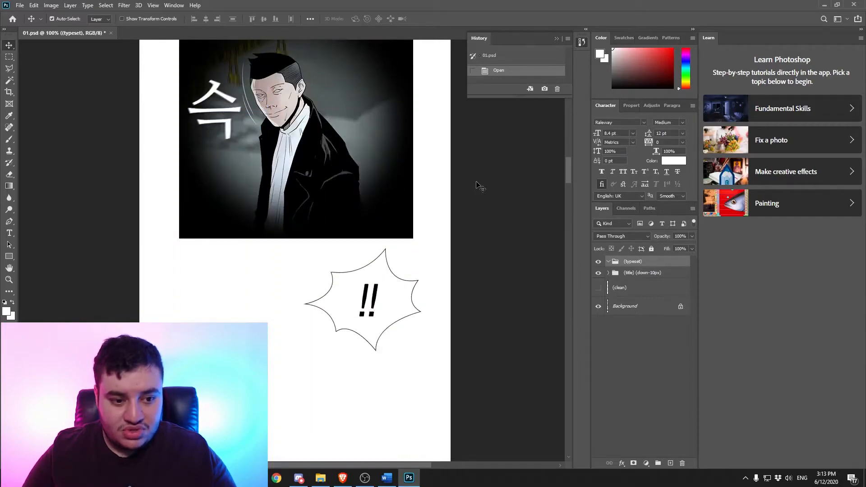
{"action": "scroll", "coordinate": [480, 187], "scroll_direction": "up", "scroll_amount": 2}
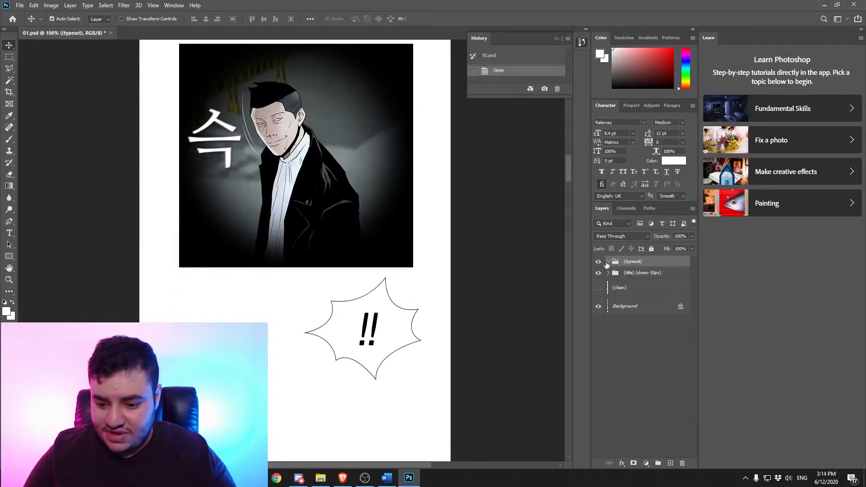
Compare the cleaned and original Korean panels by toggling the (clean) layer, check the RM 23 script in Word and return to Photoshop
{"action": "left_click", "coordinate": [597, 288]}
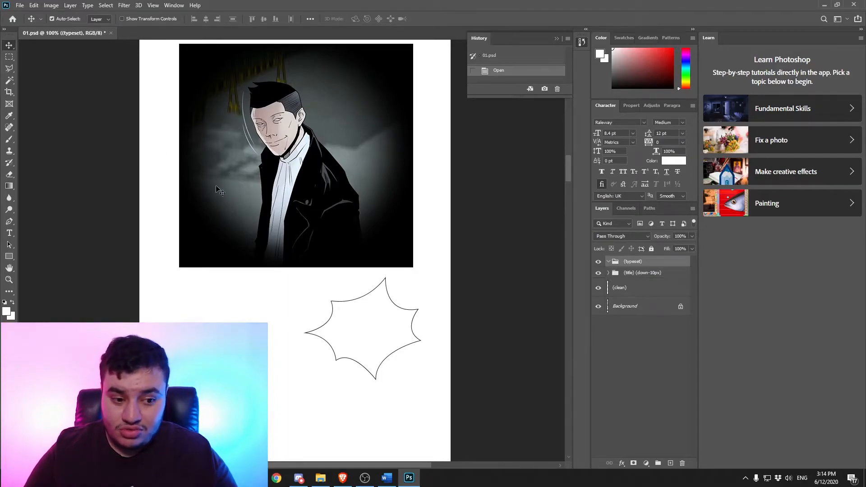
{"action": "left_click", "coordinate": [599, 289]}
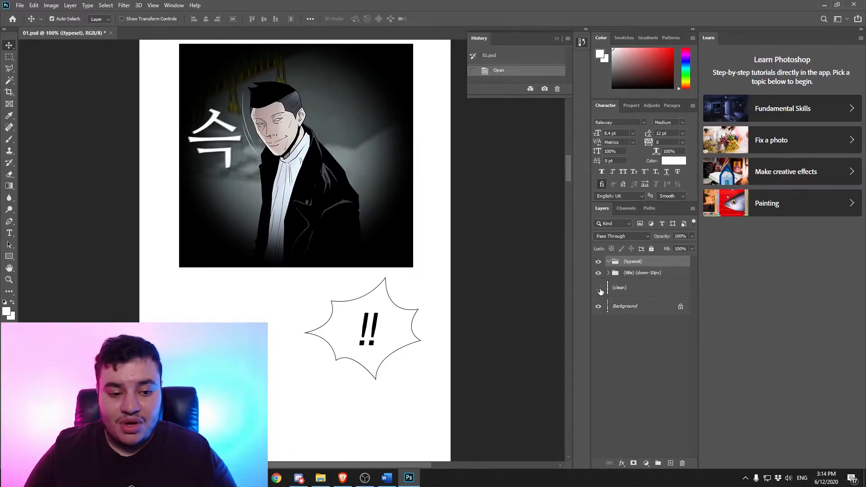
{"action": "left_click", "coordinate": [387, 478]}
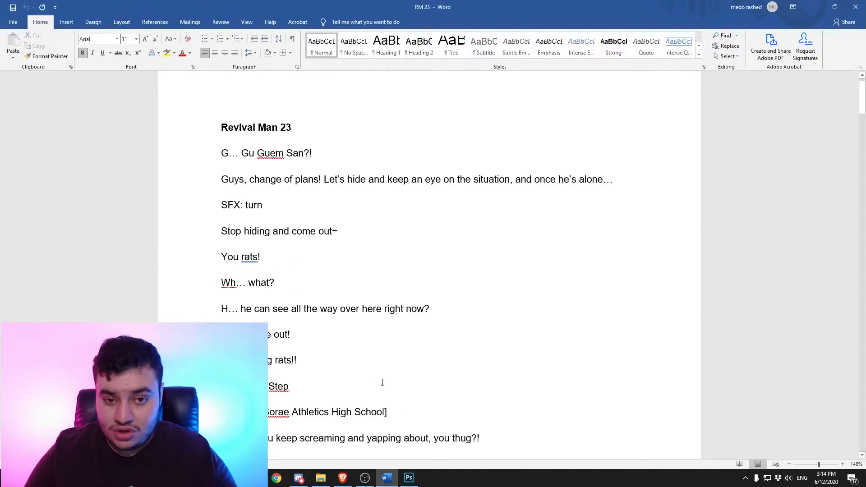
{"action": "left_click", "coordinate": [413, 477]}
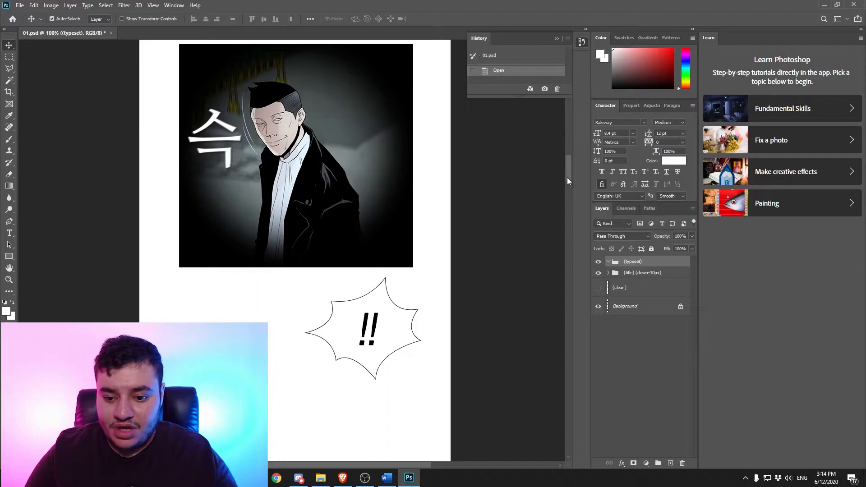
Show the (clean) layer and draw a text box about 4.8 × 3.4 in inside the first speech bubble, within the (typeset) group
{"action": "left_click", "coordinate": [599, 289]}
{"action": "left_click_drag", "start_coordinate": [569, 189], "coordinate": [574, 95]}
{"action": "left_click", "coordinate": [9, 233]}
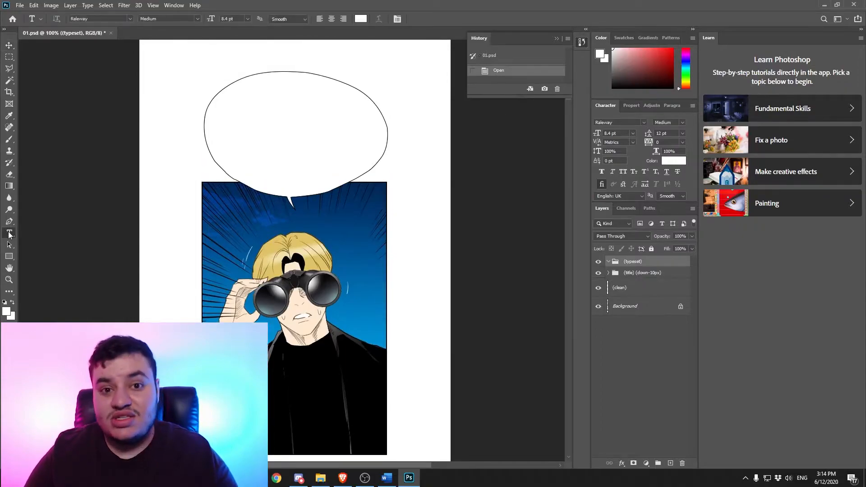
{"action": "left_click_drag", "start_coordinate": [216, 81], "coordinate": [370, 190]}
{"action": "right_click", "coordinate": [288, 96]}
{"action": "left_click", "coordinate": [275, 109]}
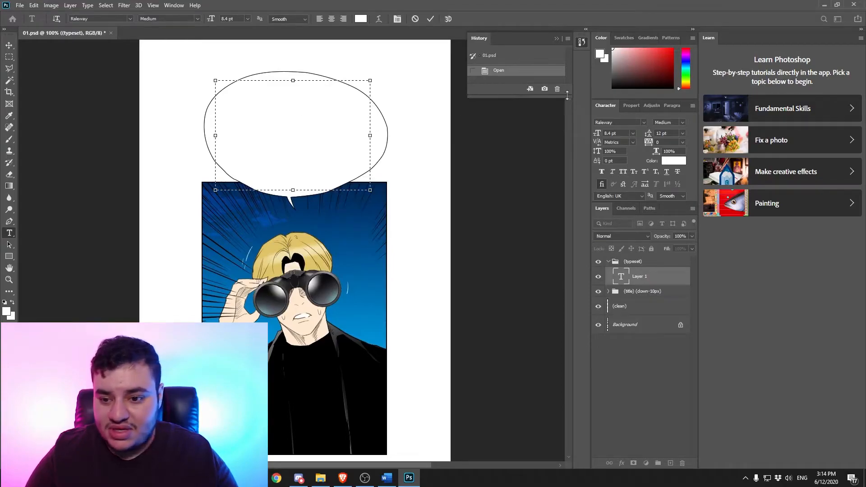
Center-align the paragraph text of the new text box in the first speech bubble
{"action": "left_click", "coordinate": [632, 106]}
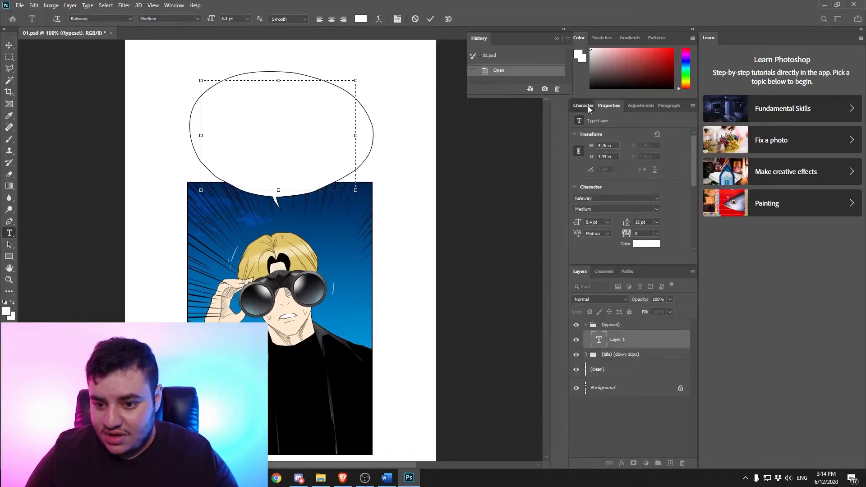
{"action": "left_click", "coordinate": [605, 105]}
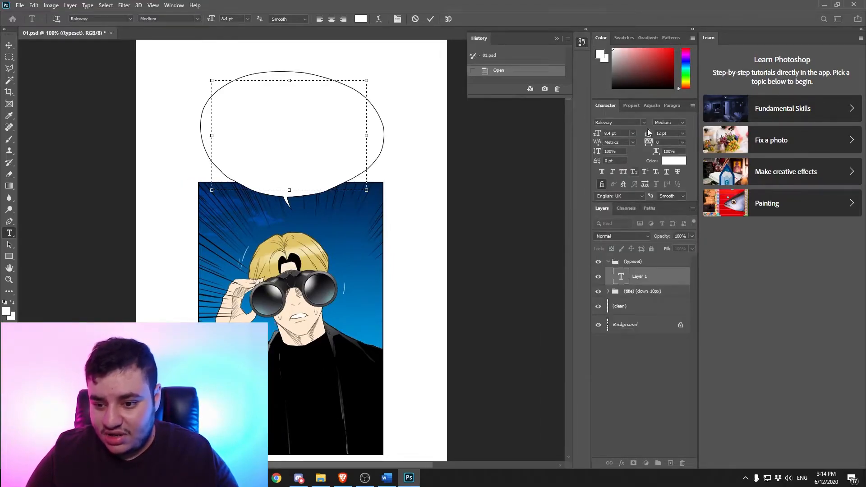
{"action": "left_click", "coordinate": [665, 106]}
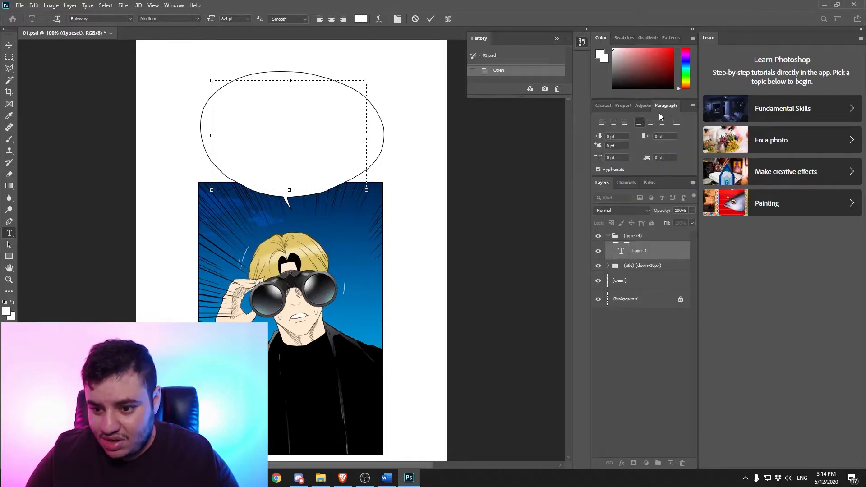
{"action": "left_click", "coordinate": [613, 122]}
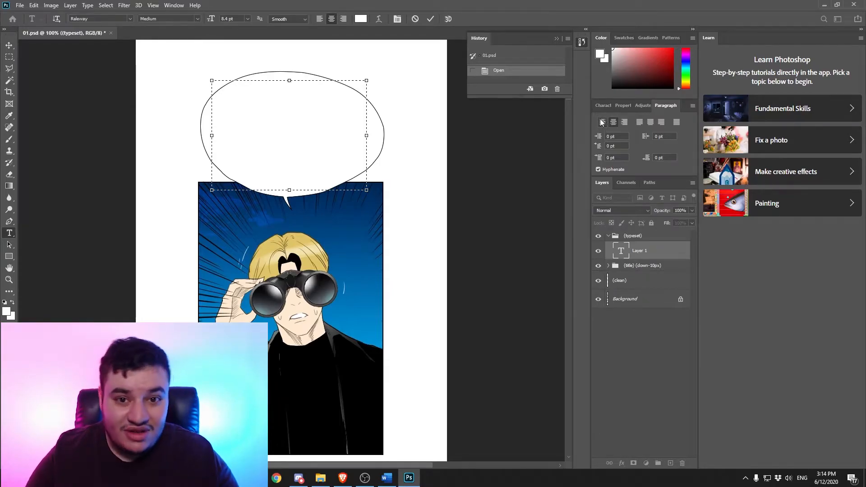
Set the text box's font to the favorite 000 MMRight TD at a size of 36 pt
{"action": "left_click", "coordinate": [606, 106]}
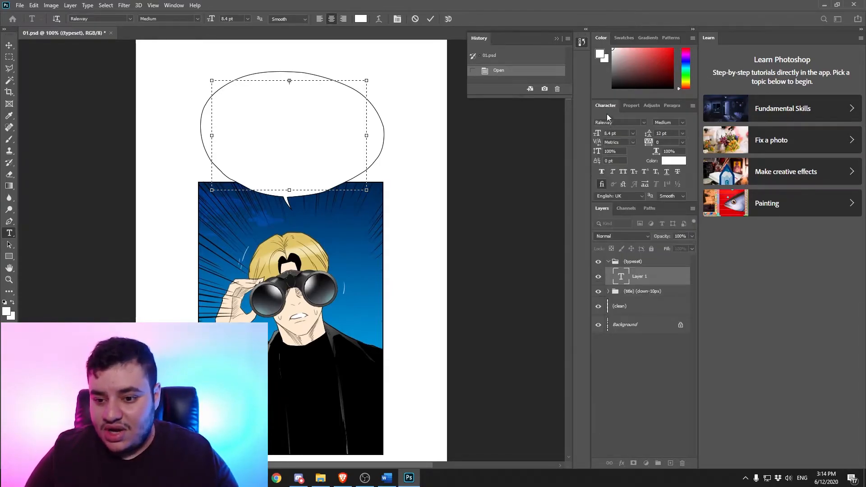
{"action": "left_click", "coordinate": [643, 122]}
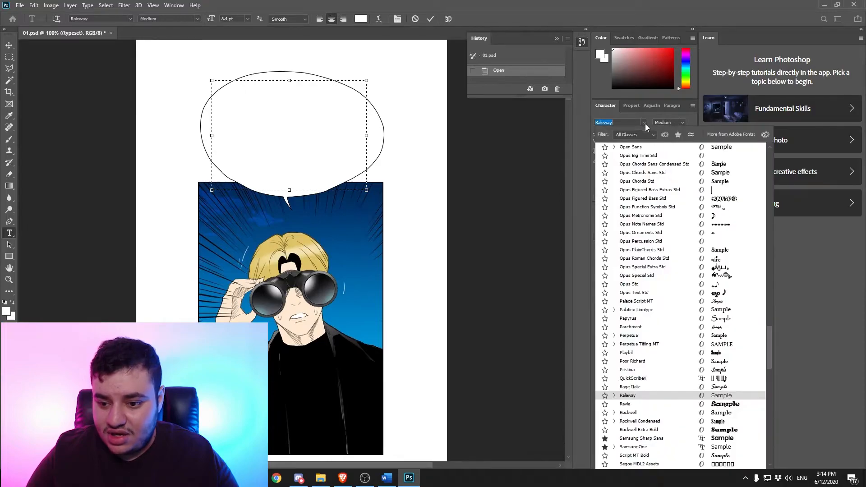
{"action": "left_click", "coordinate": [677, 135]}
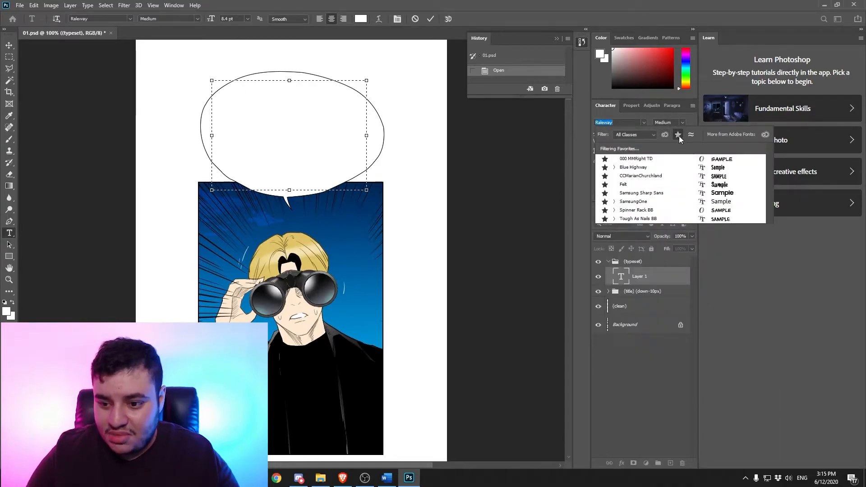
{"action": "left_click", "coordinate": [643, 161]}
{"action": "left_click", "coordinate": [632, 133]}
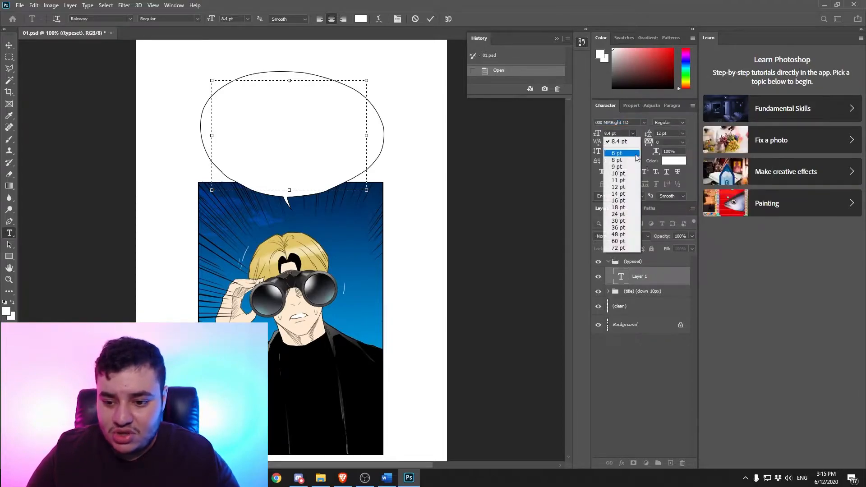
{"action": "left_click", "coordinate": [629, 220]}
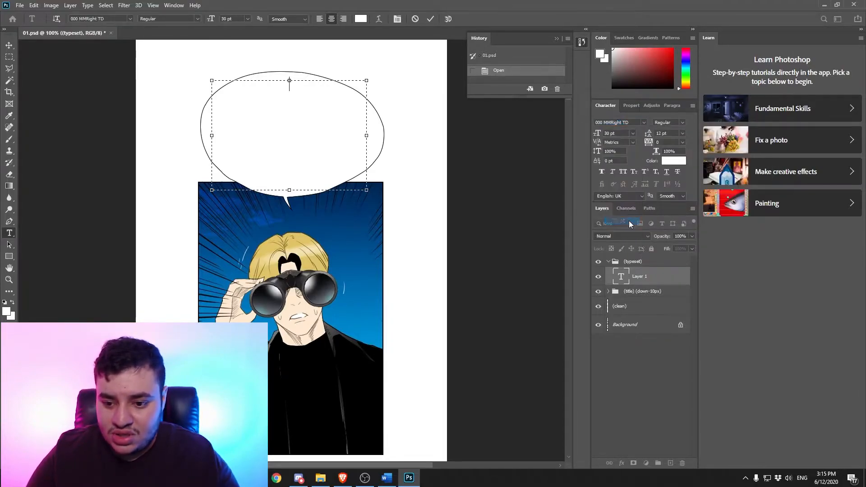
{"action": "left_click", "coordinate": [633, 133]}
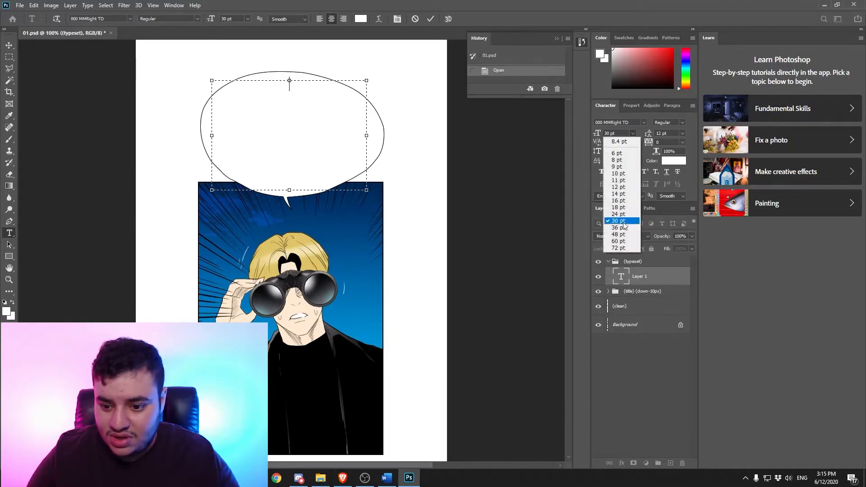
{"action": "left_click", "coordinate": [626, 229]}
Set the text color to black (000000) for the first bubble's text box
{"action": "left_click", "coordinate": [674, 161]}
{"action": "type", "text": "000000"}
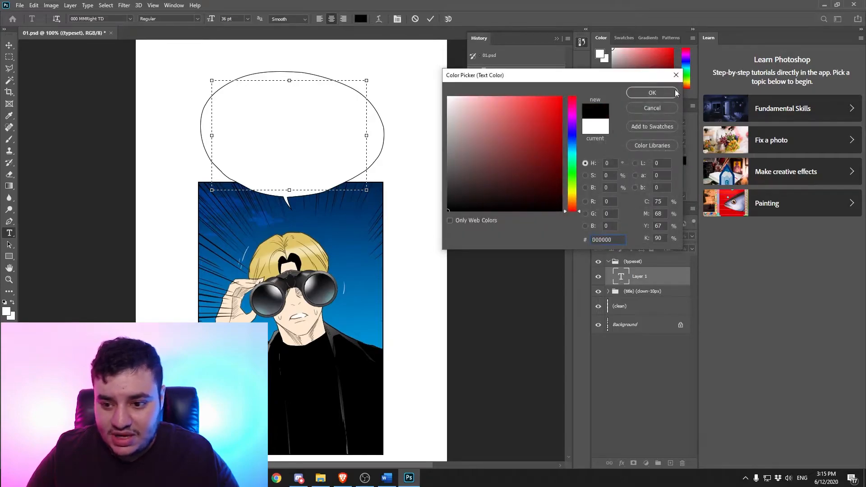
{"action": "left_click", "coordinate": [674, 93]}
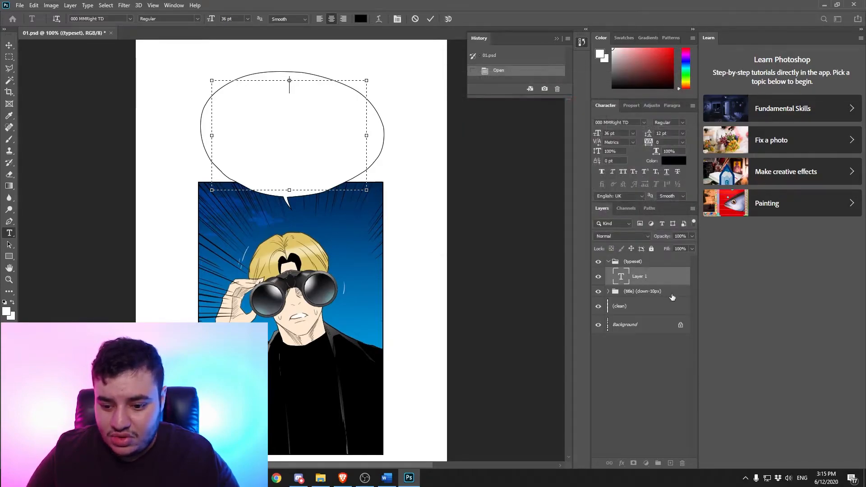
{"action": "right_click", "coordinate": [296, 96]}
{"action": "left_click", "coordinate": [285, 96]}
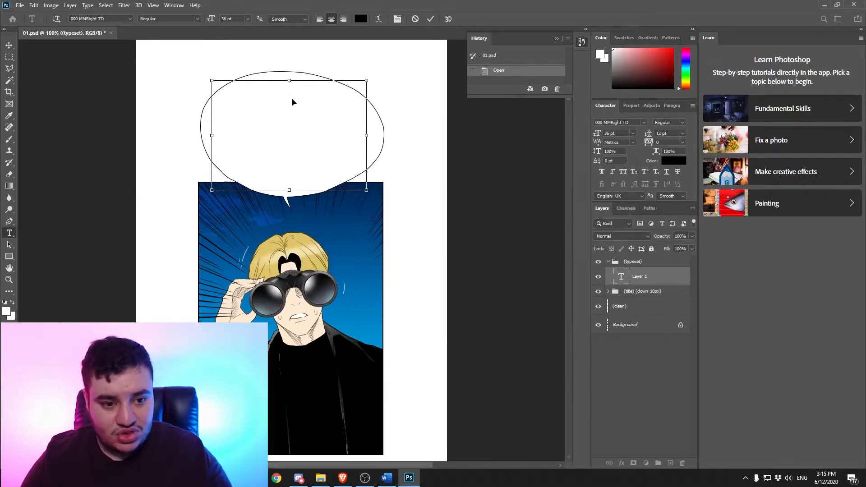
Copy the line "G… Gu Guem San?!" from the RM 23 script in Word and paste it into the text box in Photoshop
{"action": "left_click", "coordinate": [386, 477]}
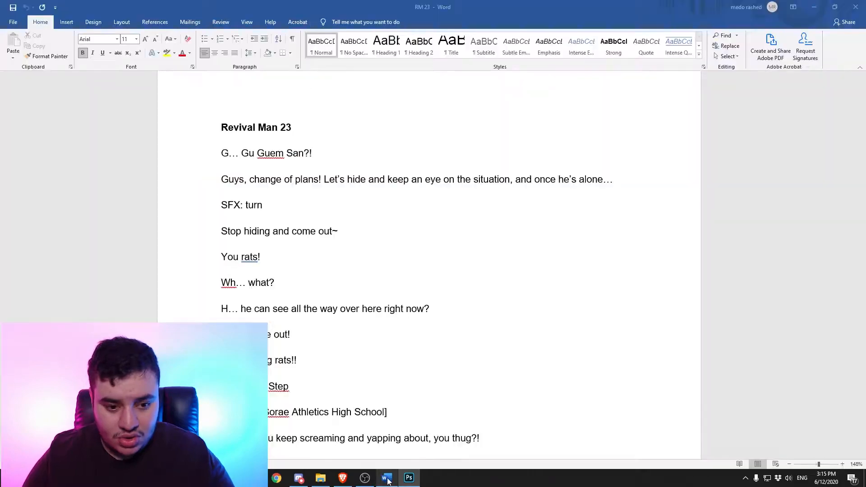
{"action": "left_click", "coordinate": [207, 159]}
{"action": "right_click", "coordinate": [209, 159]}
{"action": "left_click", "coordinate": [237, 170]}
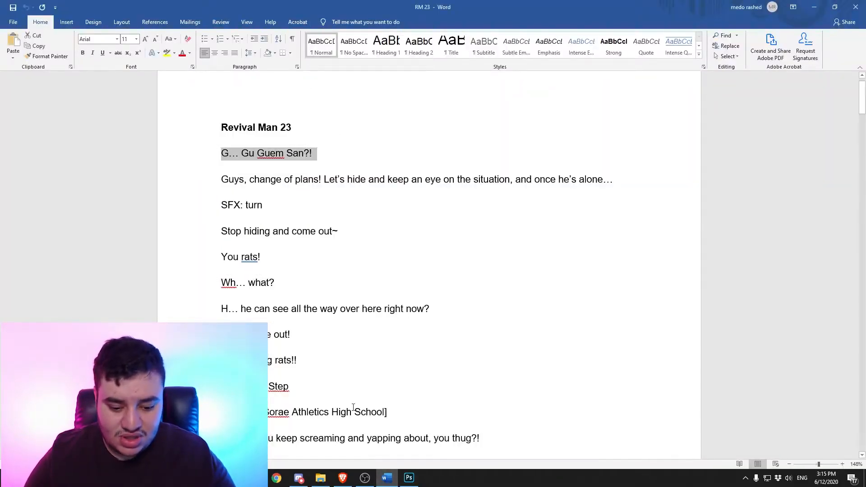
{"action": "left_click", "coordinate": [404, 478]}
{"action": "right_click", "coordinate": [280, 100]}
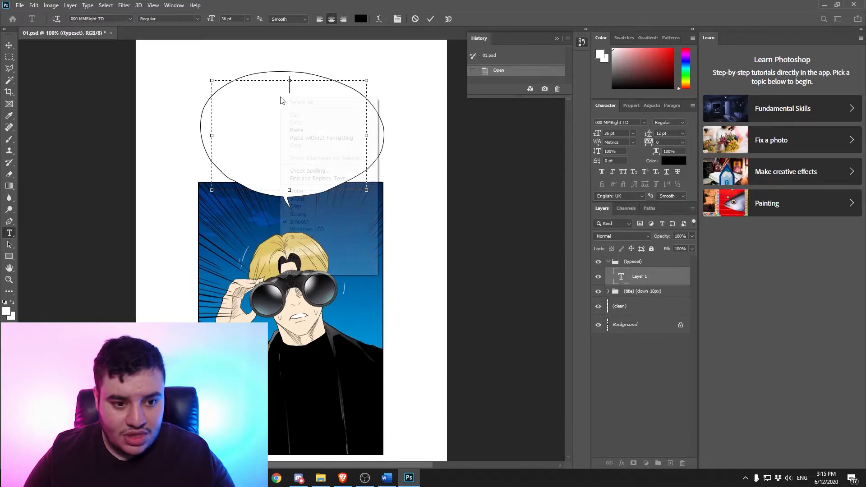
{"action": "left_click", "coordinate": [316, 129]}
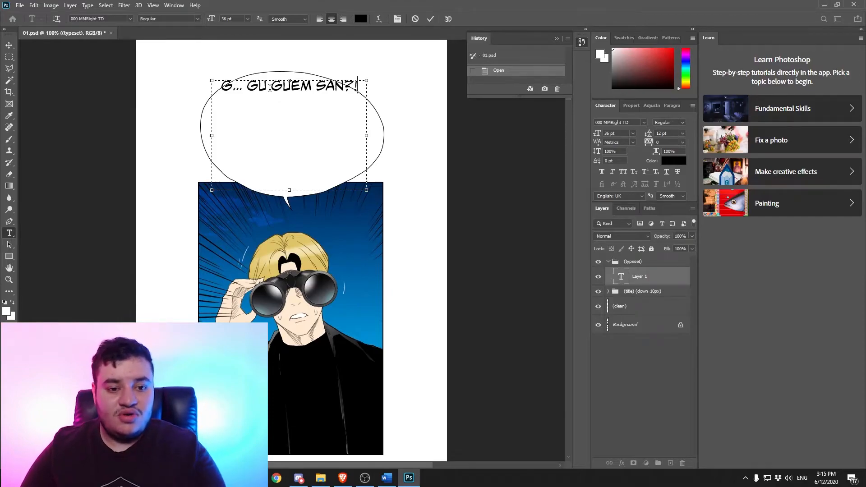
Move the "G… Gu Guem San?!" text down to the vertical middle of the first speech bubble
{"action": "left_click", "coordinate": [9, 46]}
{"action": "left_click_drag", "start_coordinate": [288, 90], "coordinate": [289, 136]}
{"action": "key", "text": "Down"}
{"action": "key", "text": "Down"}
{"action": "key", "text": "Down"}
{"action": "key", "text": "Down"}
{"action": "key", "text": "Down"}
{"action": "key", "text": "Down"}
{"action": "key", "text": "Down"}
{"action": "key", "text": "Down"}
{"action": "key", "text": "Down"}
{"action": "key", "text": "Down"}
{"action": "key", "text": "Down"}
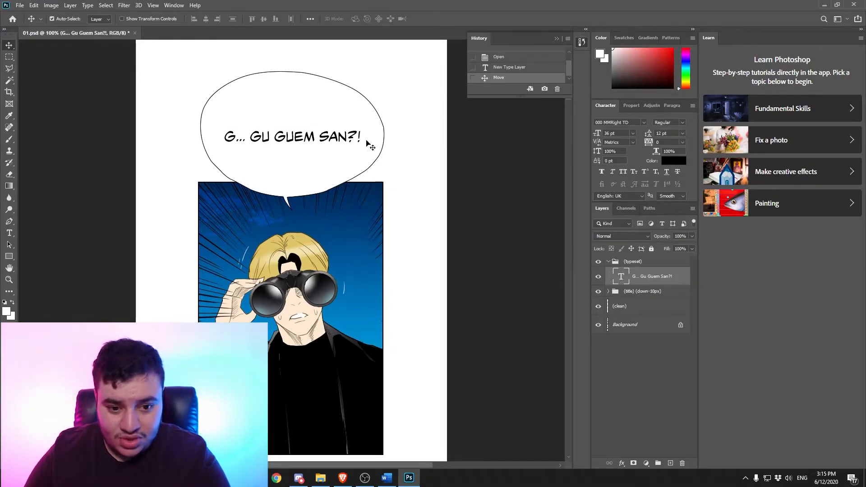
Fine-tune the dialogue text's centering in the first speech bubble with small vertical and horizontal nudges
{"action": "key", "text": "Up"}
{"action": "key", "text": "Up"}
{"action": "key", "text": "Up"}
{"action": "key", "text": "Down"}
{"action": "key", "text": "Down"}
{"action": "key", "text": "Up"}
{"action": "key", "text": "Right"}
{"action": "key", "text": "Up"}
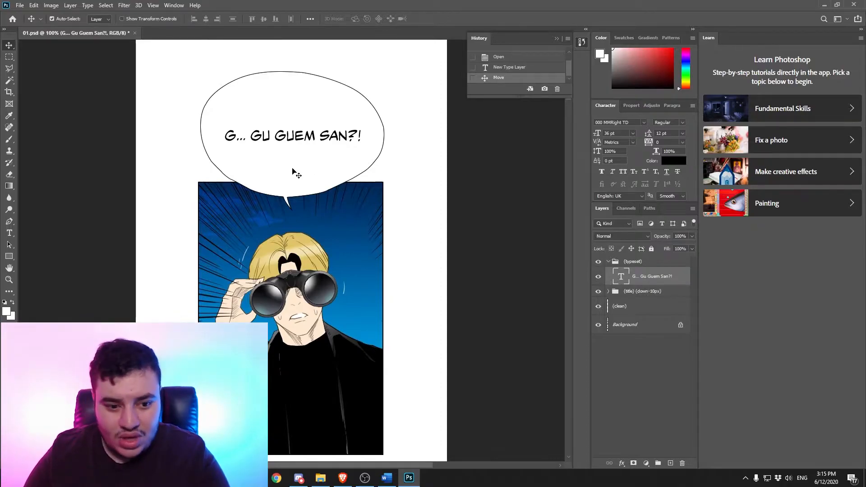
{"action": "key", "text": "Down"}
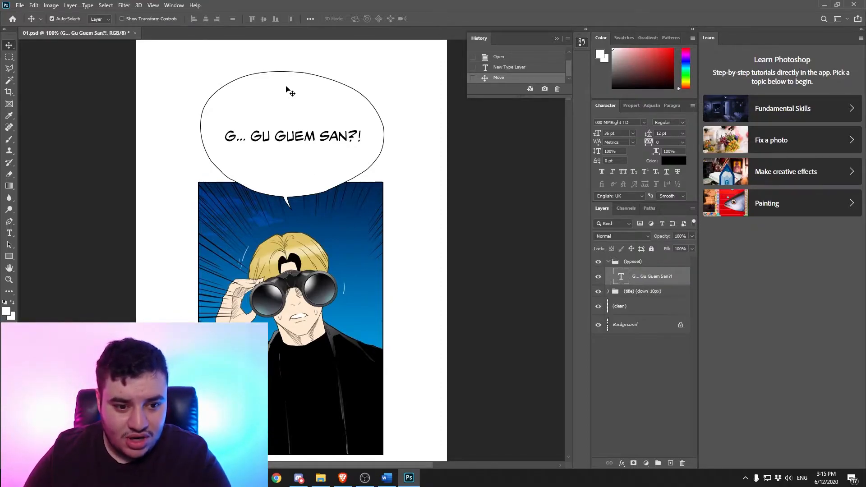
{"action": "key", "text": "Up"}
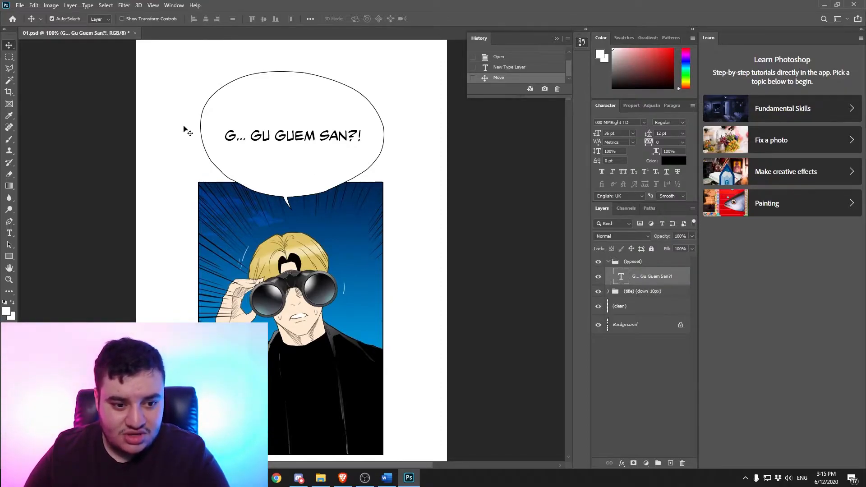
{"action": "key", "text": "Left"}
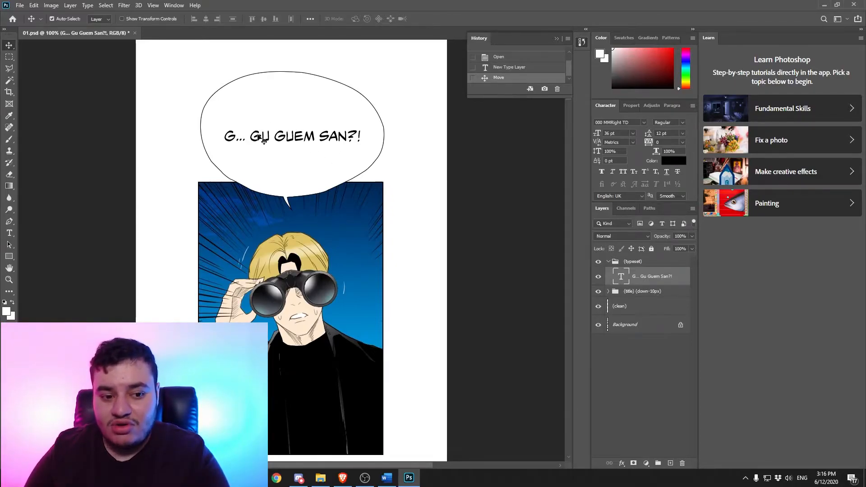
{"action": "key", "text": "Left"}
{"action": "key", "text": "Down"}
{"action": "key", "text": "Up"}
{"action": "key", "text": "Down"}
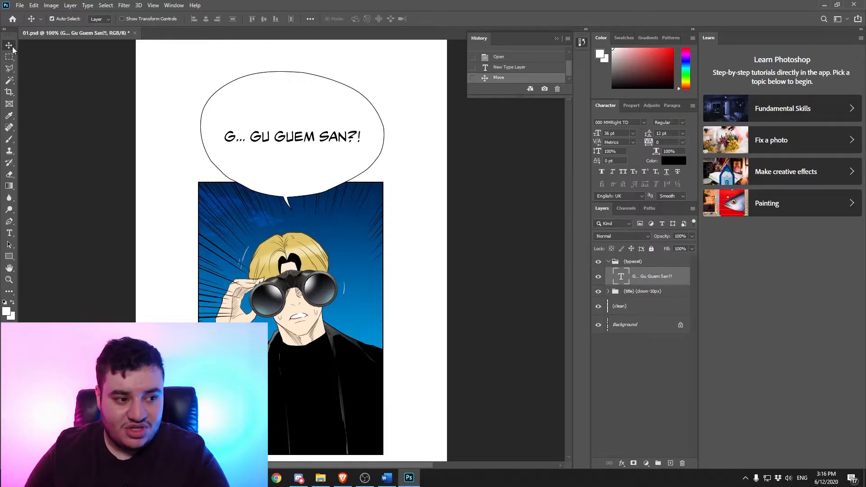
{"action": "key", "text": "Left"}
{"action": "key", "text": "Right"}
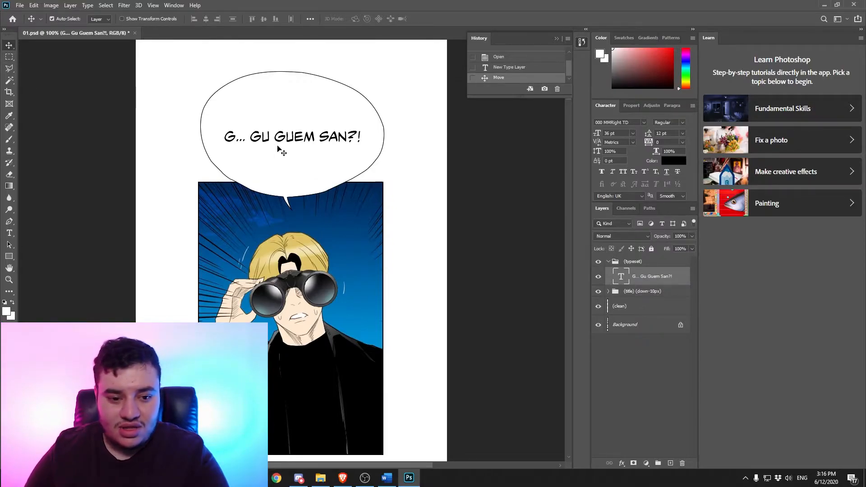
{"action": "key", "text": "Right"}
{"action": "key", "text": "Up"}
{"action": "key", "text": "Down"}
{"action": "key", "text": "Down"}
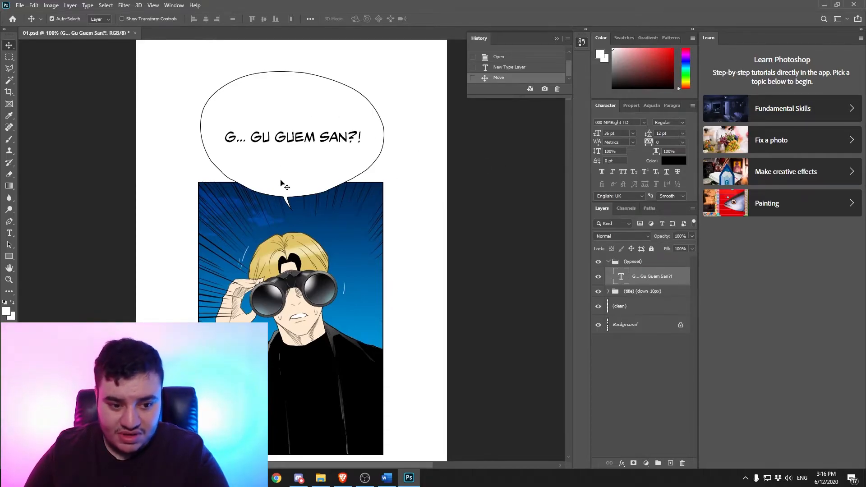
Go to the second speech bubble, copy the "Guys, change of plans!…" line from the RM 23 script in Word and return to Photoshop
{"action": "scroll", "coordinate": [282, 209], "scroll_direction": "down", "scroll_amount": 5}
{"action": "scroll", "coordinate": [282, 208], "scroll_direction": "down", "scroll_amount": 12}
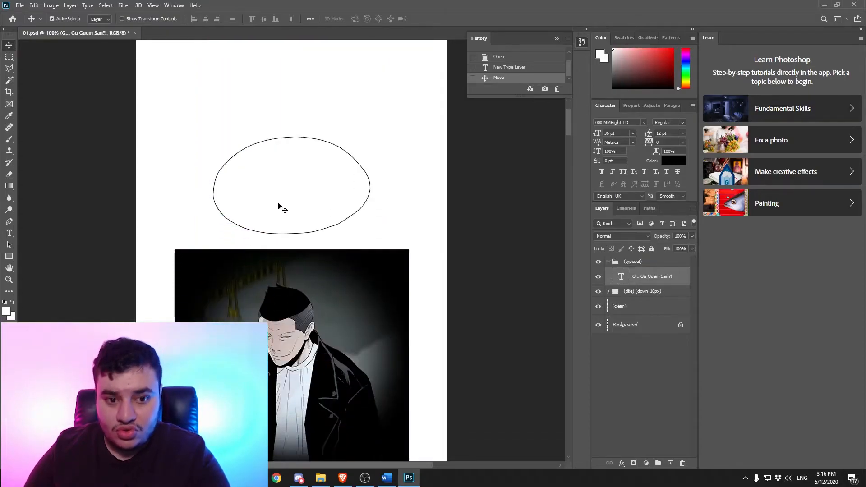
{"action": "scroll", "coordinate": [282, 209], "scroll_direction": "down", "scroll_amount": 3}
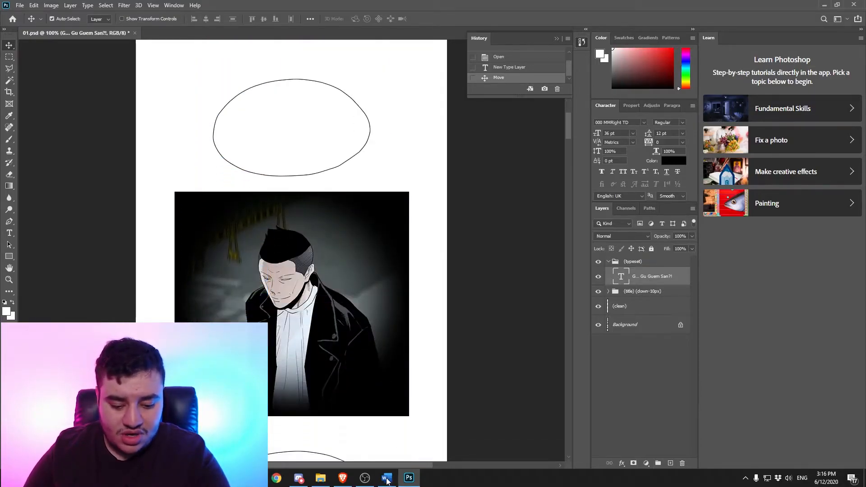
{"action": "left_click", "coordinate": [387, 479]}
{"action": "left_click", "coordinate": [203, 180]}
{"action": "right_click", "coordinate": [206, 182]}
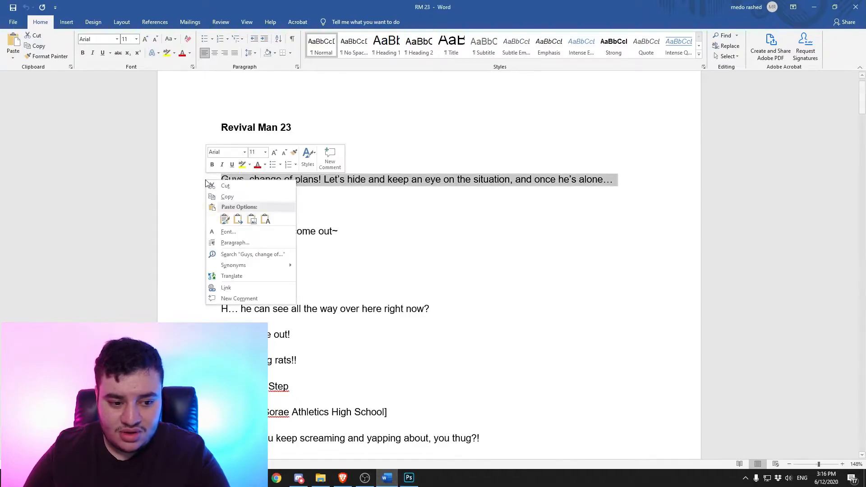
{"action": "left_click", "coordinate": [228, 197]}
{"action": "left_click", "coordinate": [409, 477]}
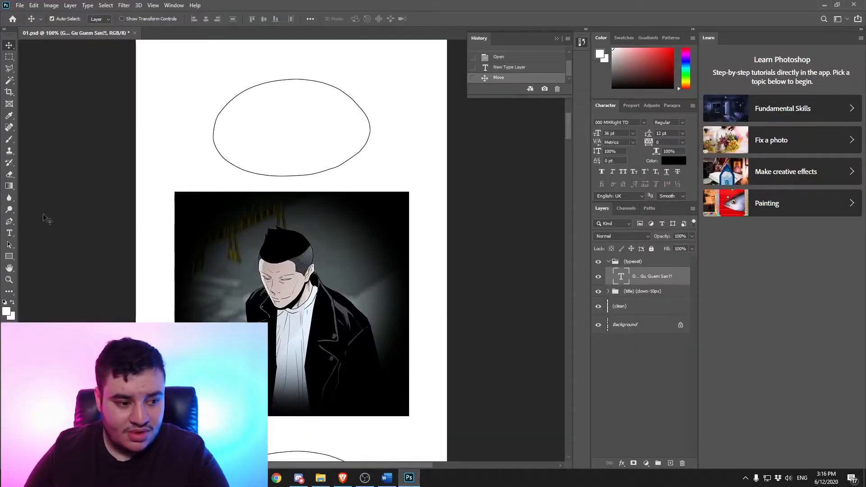
Draw a text box across the second speech bubble and paste the copied "Guys, change of plans!…" line into it
{"action": "left_click", "coordinate": [9, 233]}
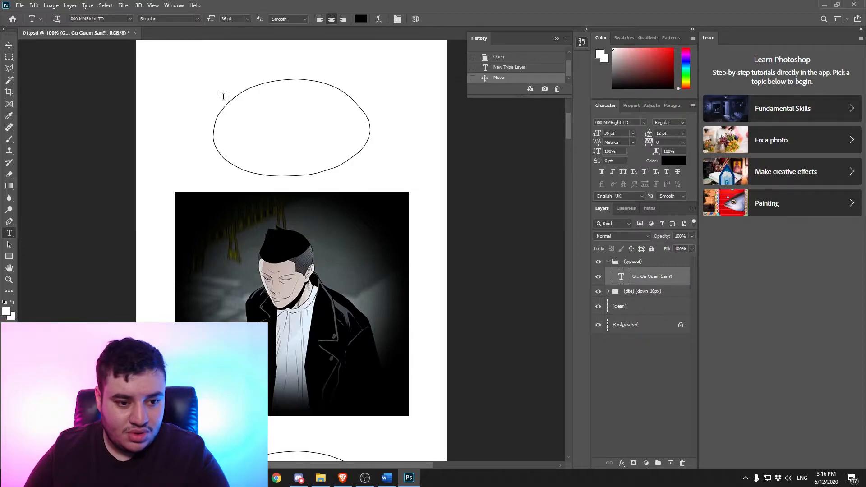
{"action": "left_click_drag", "start_coordinate": [217, 87], "coordinate": [365, 170]}
{"action": "right_click", "coordinate": [289, 110]}
{"action": "left_click", "coordinate": [307, 147]}
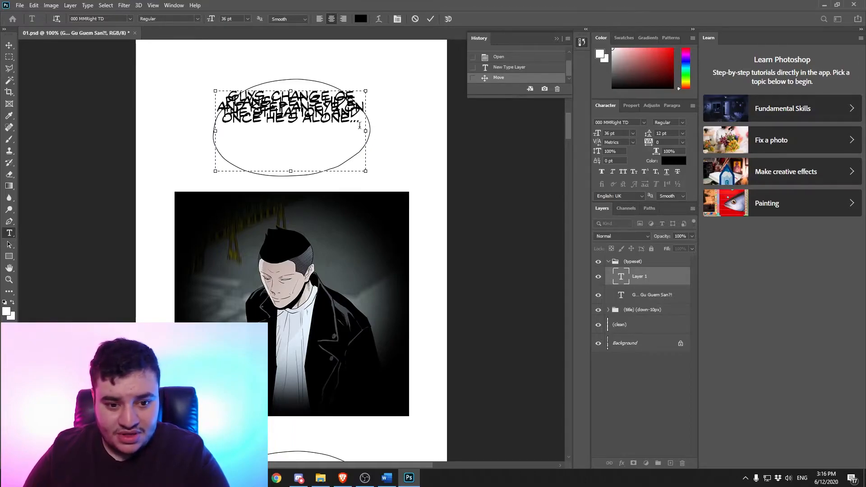
Set the leading of the pasted text in the second speech bubble to Auto
{"action": "left_click_drag", "start_coordinate": [363, 121], "coordinate": [222, 85]}
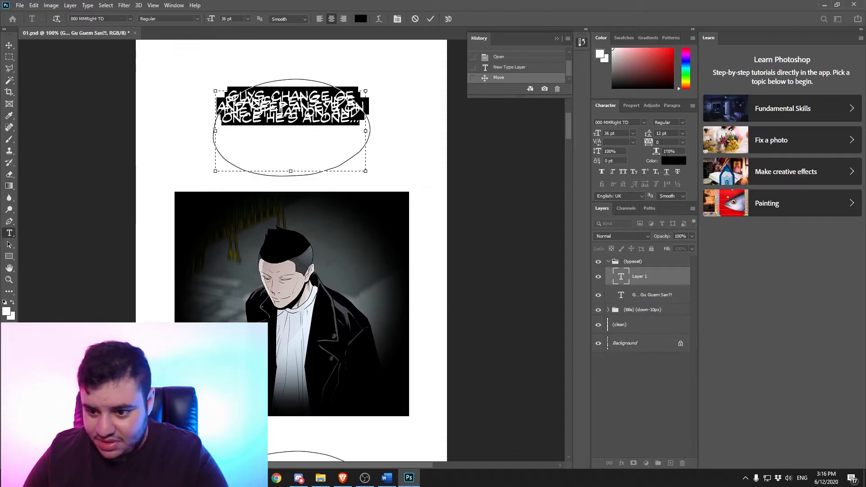
{"action": "left_click", "coordinate": [682, 133]}
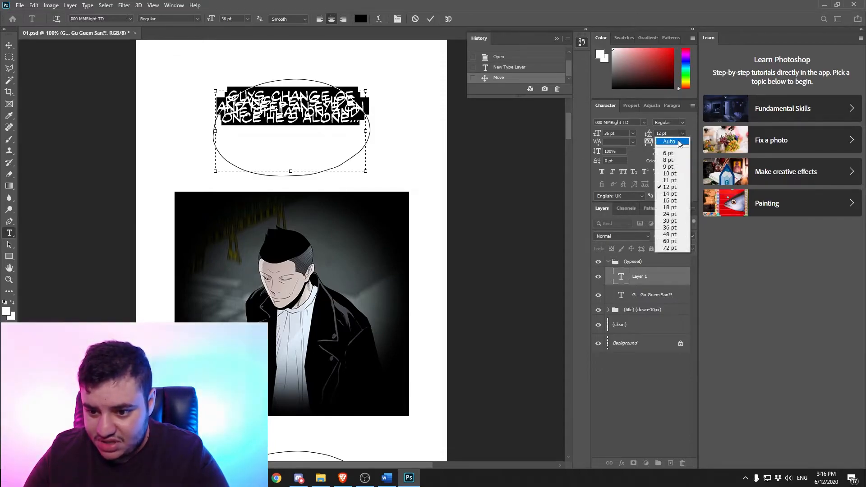
{"action": "left_click", "coordinate": [669, 142]}
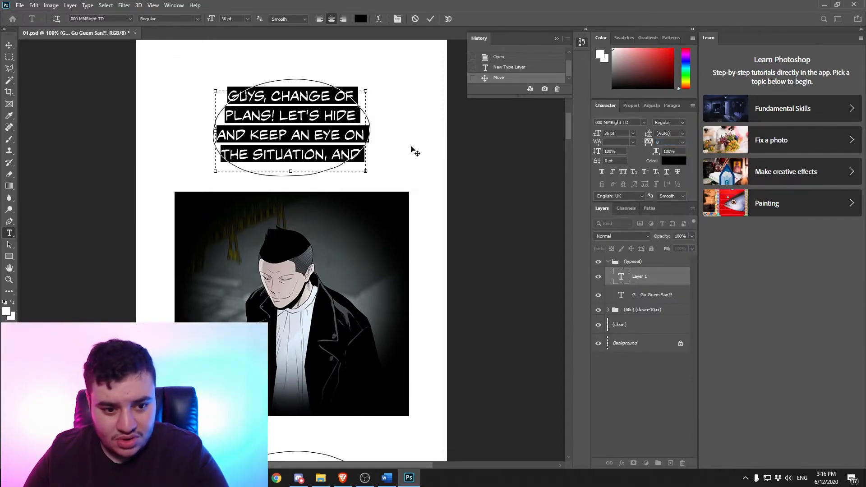
{"action": "left_click", "coordinate": [362, 145]}
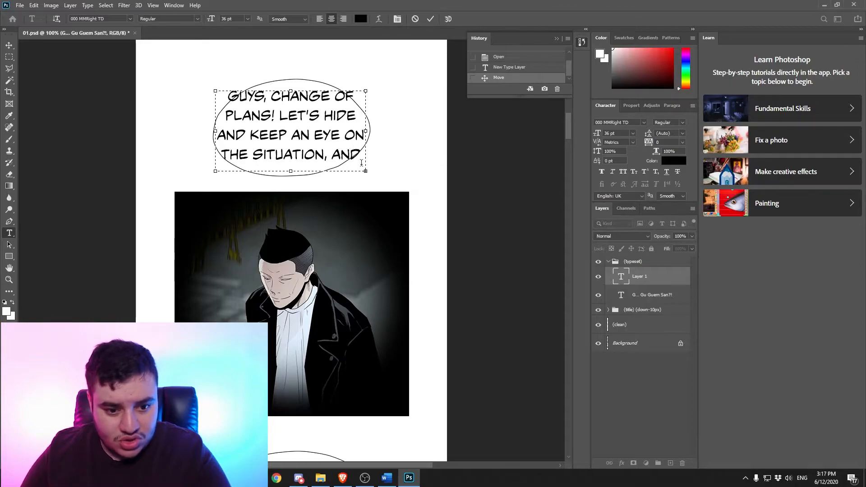
{"action": "left_click_drag", "start_coordinate": [363, 153], "coordinate": [322, 150]}
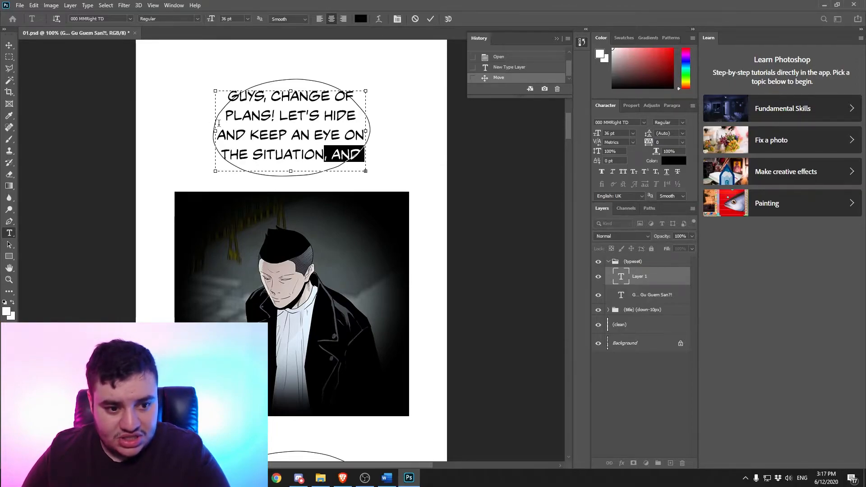
{"action": "left_click", "coordinate": [278, 134]}
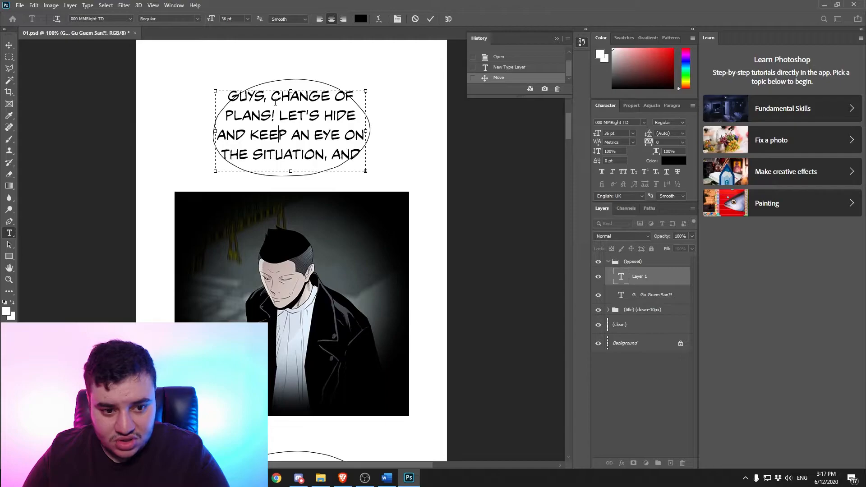
Try tighter leading such as 9 pt and 24 pt on the second bubble's text, and settle on 30 pt
{"action": "double_click", "coordinate": [624, 280]}
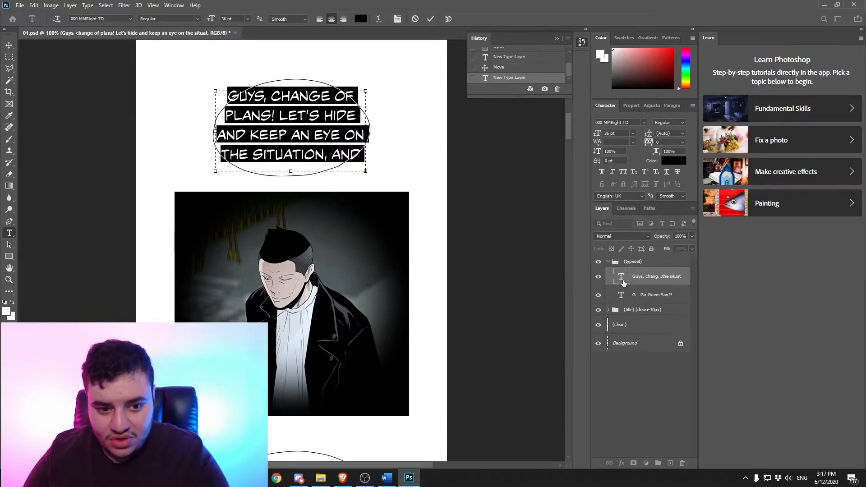
{"action": "left_click", "coordinate": [683, 134]}
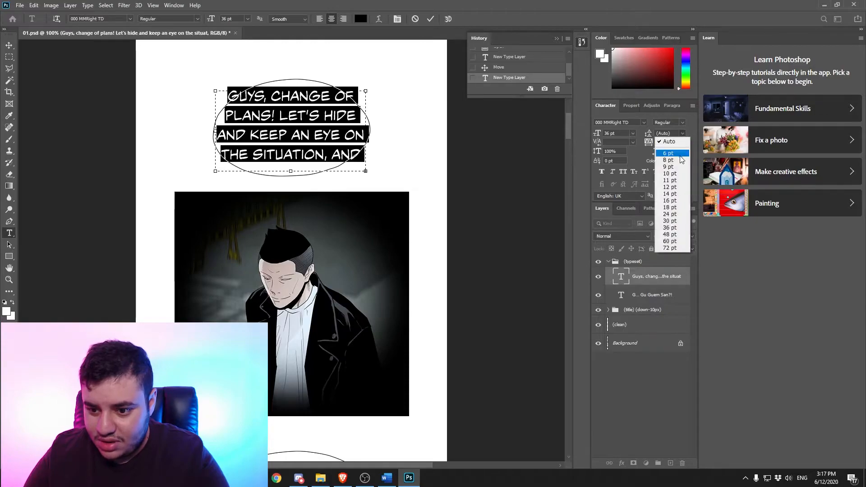
{"action": "left_click", "coordinate": [671, 167]}
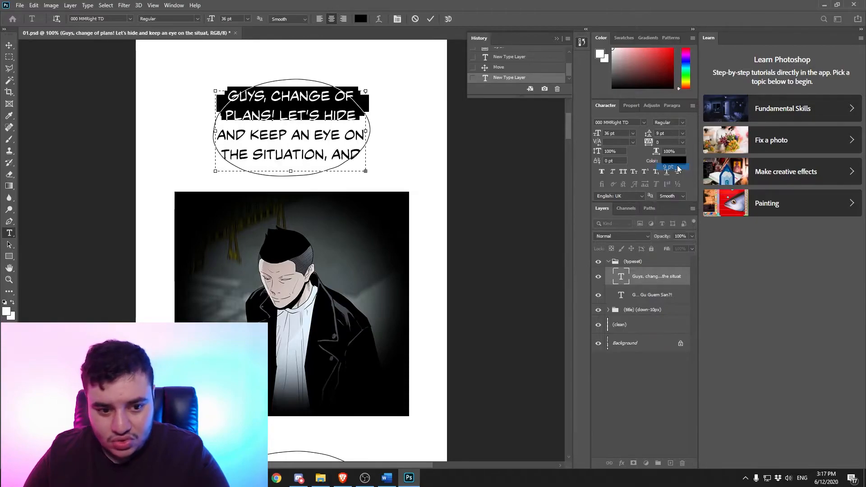
{"action": "left_click", "coordinate": [681, 133]}
{"action": "left_click", "coordinate": [681, 133]}
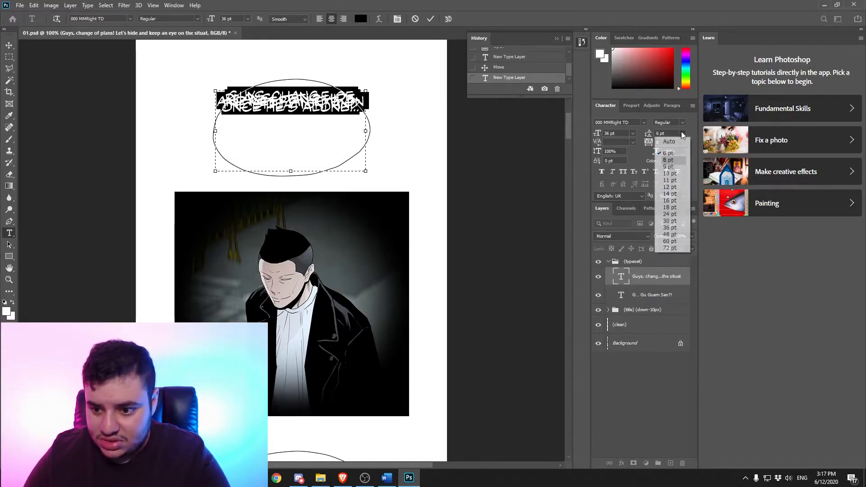
{"action": "left_click", "coordinate": [679, 214]}
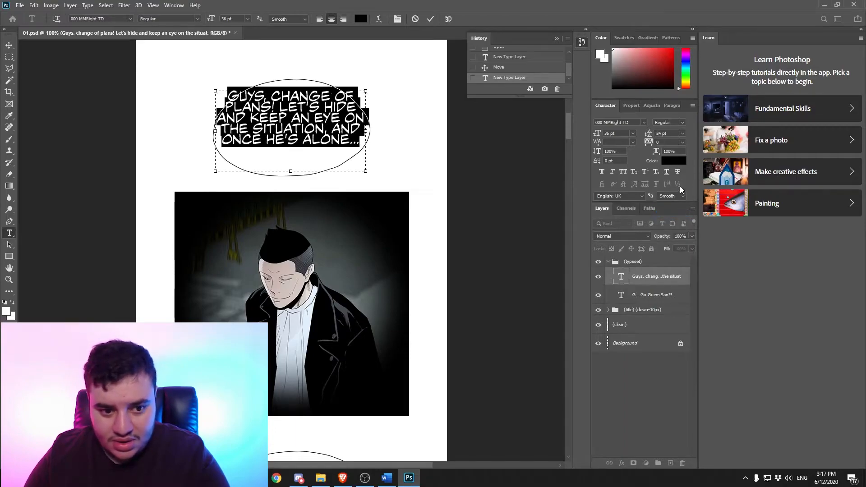
{"action": "left_click", "coordinate": [683, 133]}
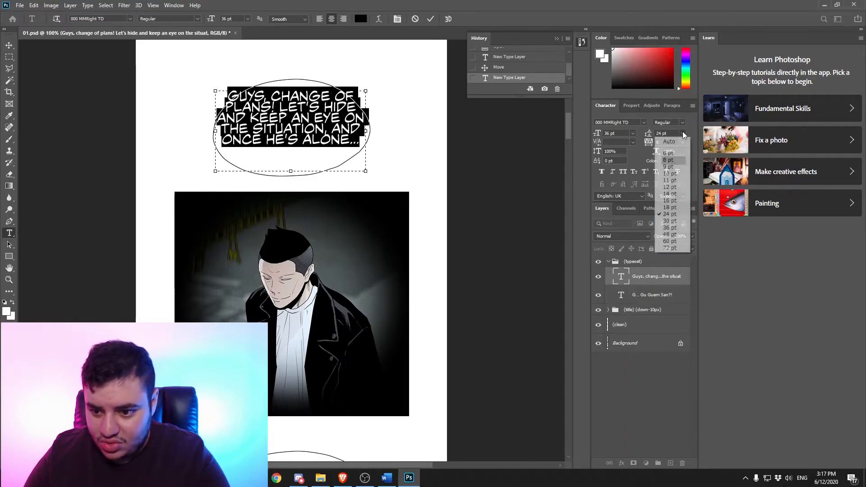
{"action": "left_click", "coordinate": [682, 219]}
{"action": "left_click", "coordinate": [348, 160]}
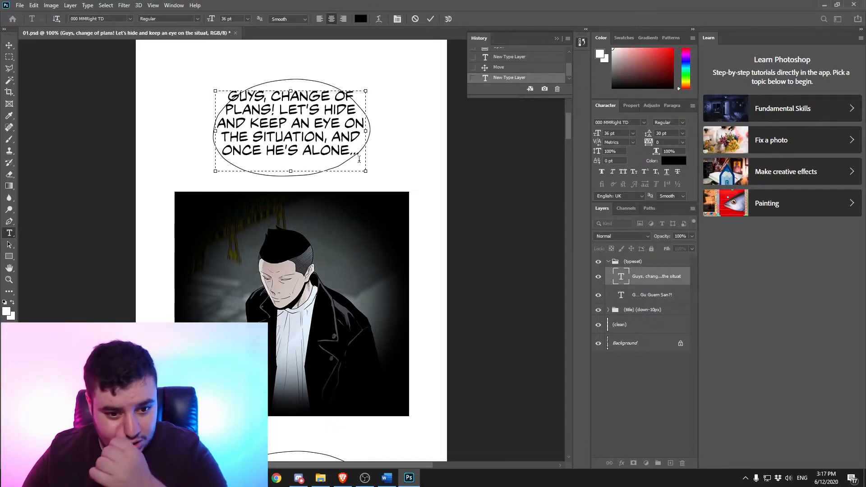
Set the second bubble's text size to 30 pt and break the first line after "Guys, change"
{"action": "left_click_drag", "start_coordinate": [362, 156], "coordinate": [217, 93]}
{"action": "double_click", "coordinate": [622, 275]}
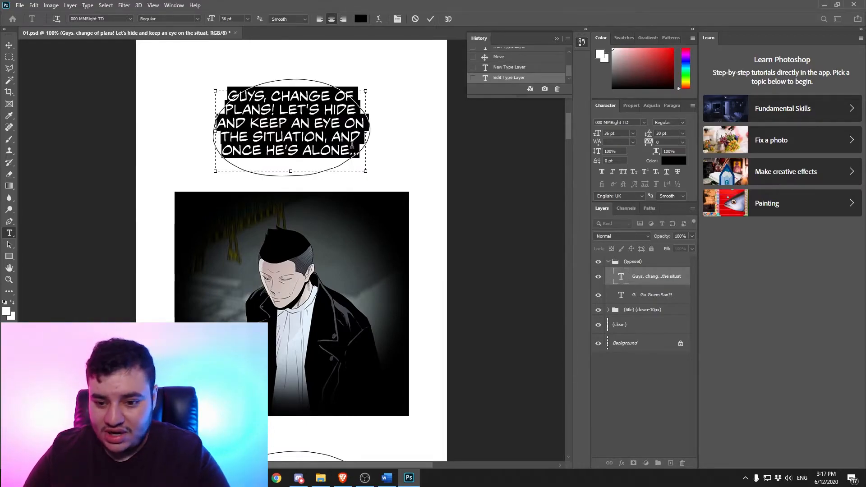
{"action": "left_click", "coordinate": [632, 133]}
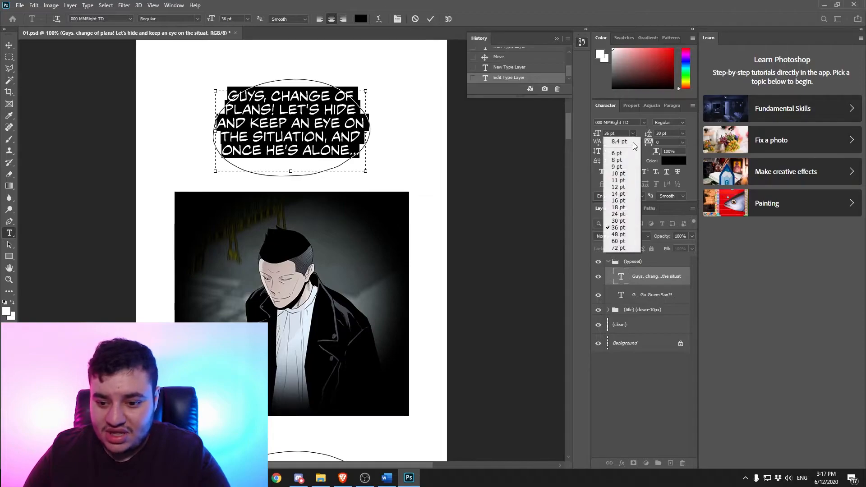
{"action": "left_click", "coordinate": [623, 221]}
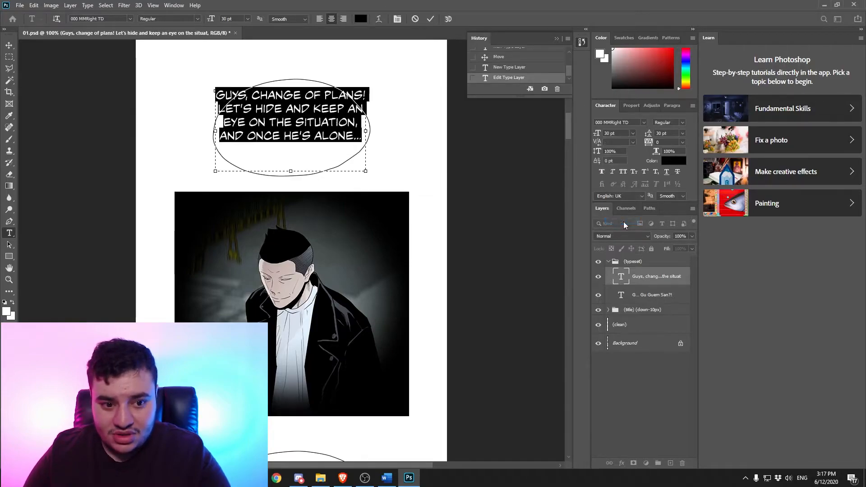
{"action": "left_click", "coordinate": [348, 164]}
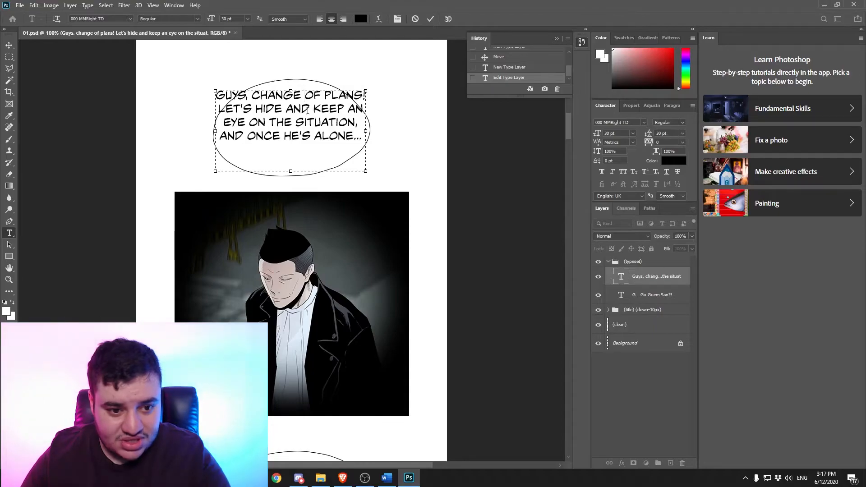
{"action": "key", "text": "Return"}
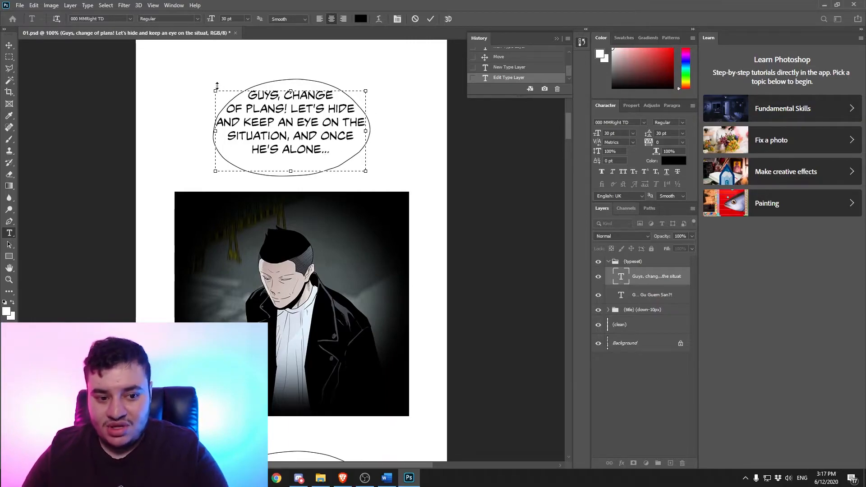
Nudge the "Guys, change of plans!…" text down and slightly right toward the middle of the second speech bubble
{"action": "left_click", "coordinate": [9, 45]}
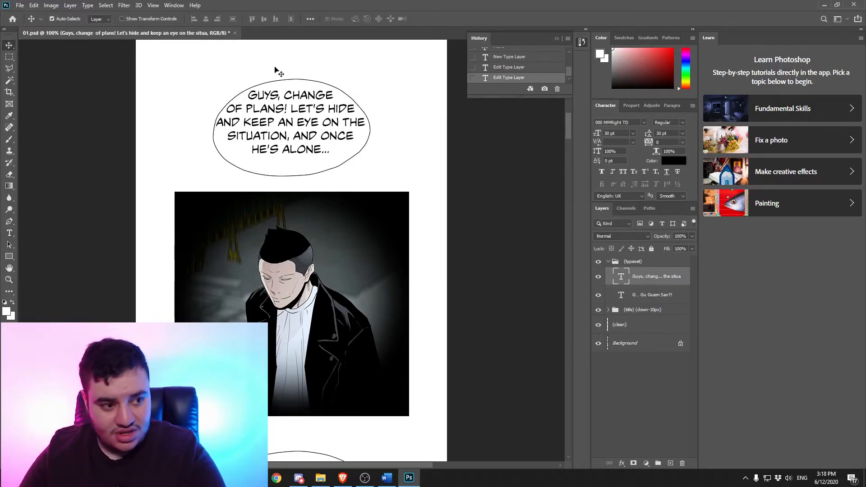
{"action": "key", "text": "Down"}
{"action": "key", "text": "Down"}
{"action": "key", "text": "Down"}
{"action": "key", "text": "Down"}
{"action": "key", "text": "Down"}
{"action": "key", "text": "Down"}
{"action": "key", "text": "Down"}
{"action": "key", "text": "Down"}
{"action": "key", "text": "Down"}
{"action": "key", "text": "Down"}
{"action": "key", "text": "Down"}
{"action": "key", "text": "Down"}
{"action": "key", "text": "Down"}
{"action": "key", "text": "Down"}
{"action": "key", "text": "Down"}
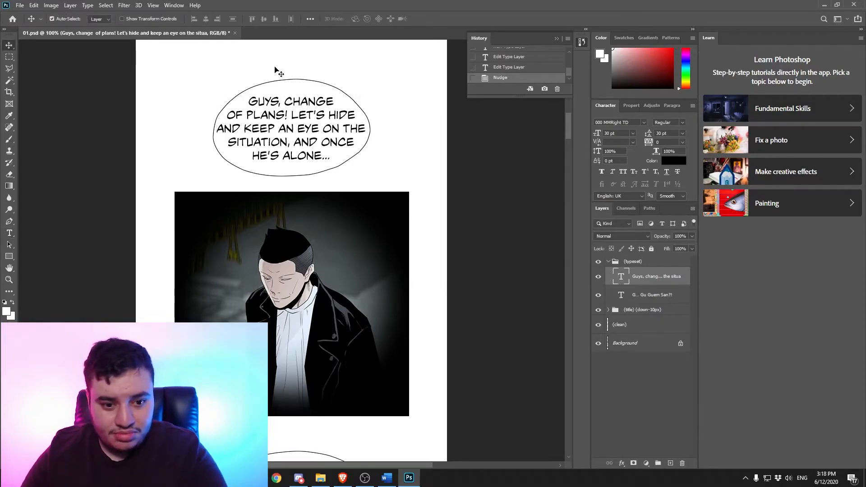
{"action": "key", "text": "Down"}
{"action": "key", "text": "Down"}
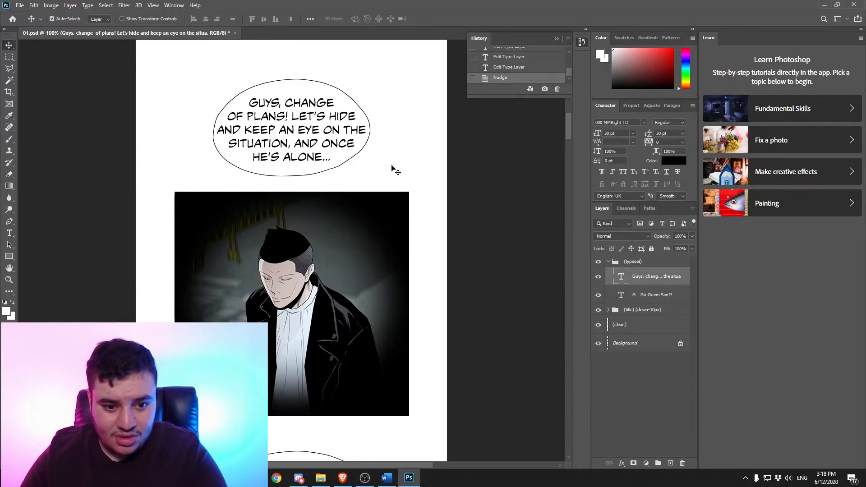
{"action": "key", "text": "Right"}
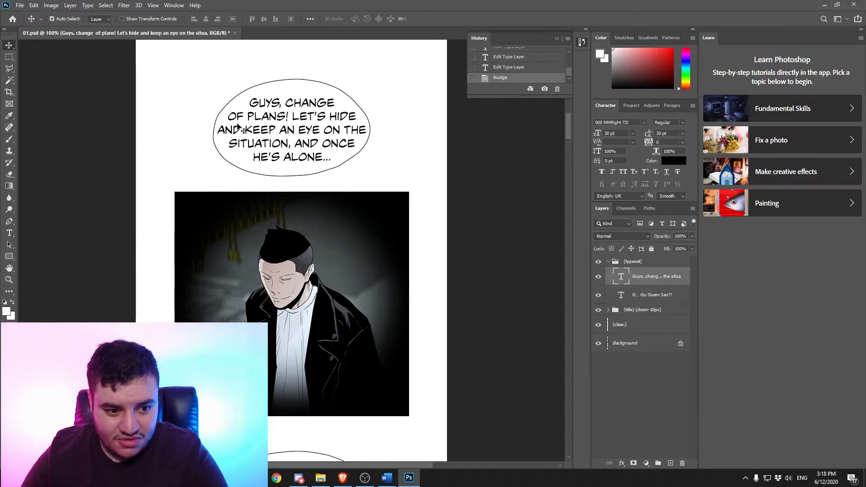
Set the second bubble's text size to 28 pt and add line breaks before "and keep" and "he's alone…"
{"action": "left_click", "coordinate": [613, 133]}
{"action": "type", "text": "28"}
{"action": "key", "text": "Return"}
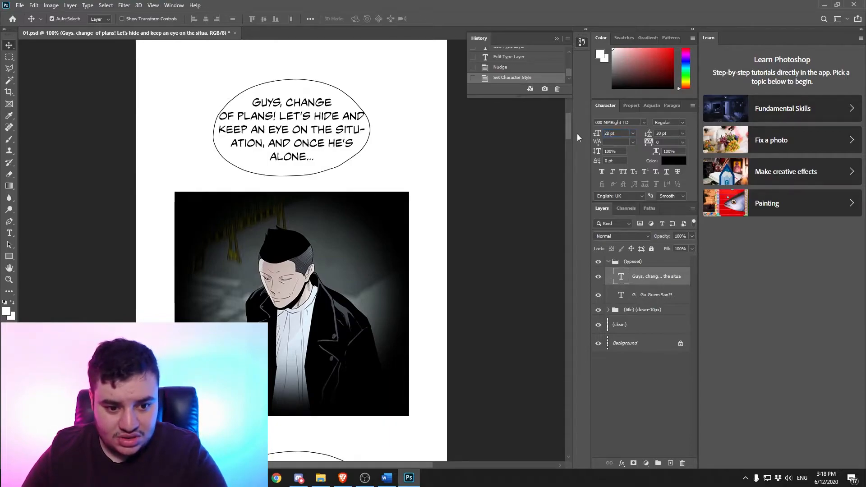
{"action": "left_click", "coordinate": [13, 234]}
{"action": "left_click", "coordinate": [340, 116]}
{"action": "key", "text": "Return"}
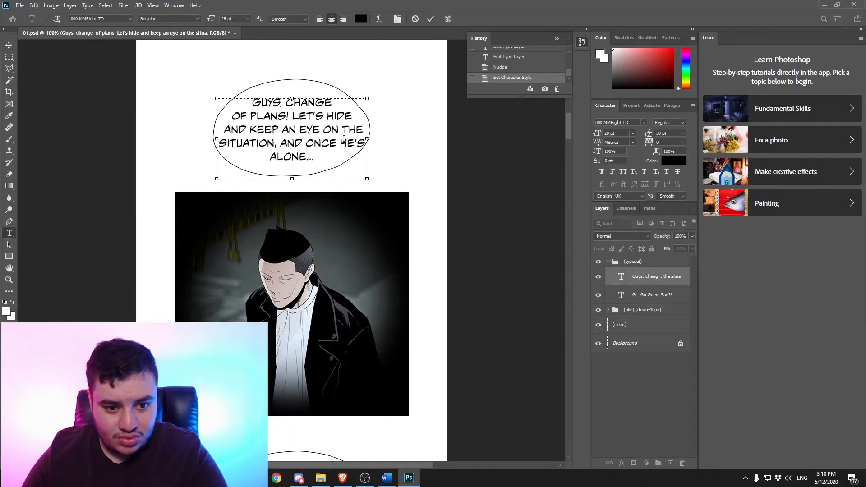
{"action": "key", "text": "Return"}
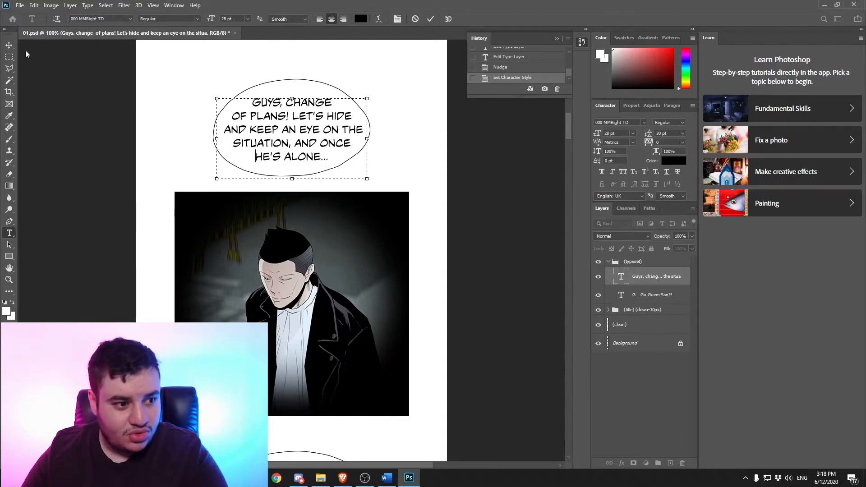
Fine-tune the resized text's centering in the second speech bubble with small vertical and horizontal nudges
{"action": "left_click", "coordinate": [9, 45]}
{"action": "key", "text": "Down"}
{"action": "key", "text": "Left"}
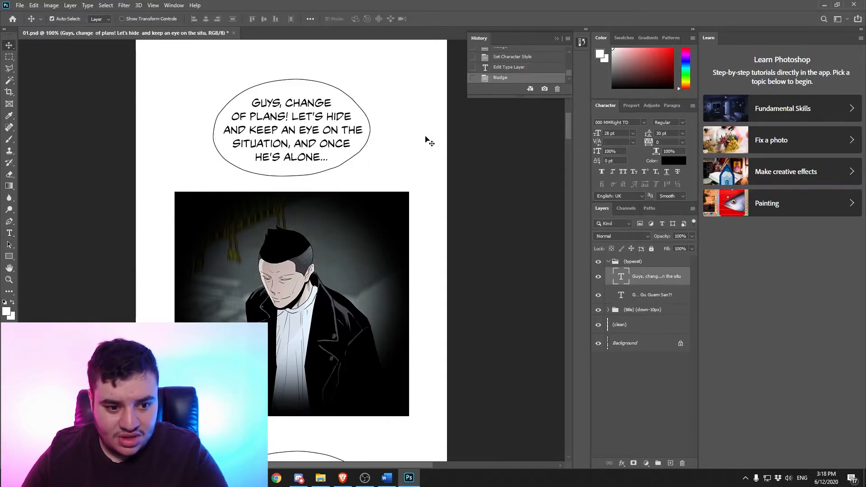
{"action": "key", "text": "Down"}
{"action": "key", "text": "Right"}
{"action": "key", "text": "Down"}
{"action": "key", "text": "Up"}
{"action": "key", "text": "Right"}
{"action": "key", "text": "Left"}
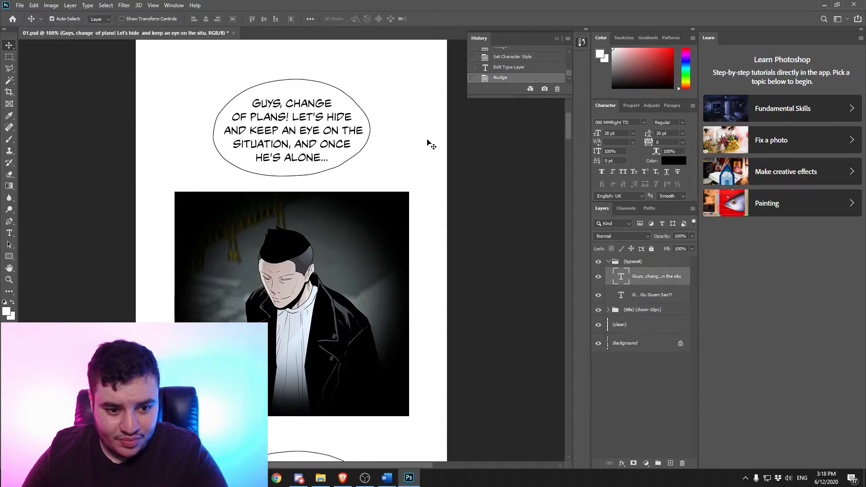
{"action": "key", "text": "Right"}
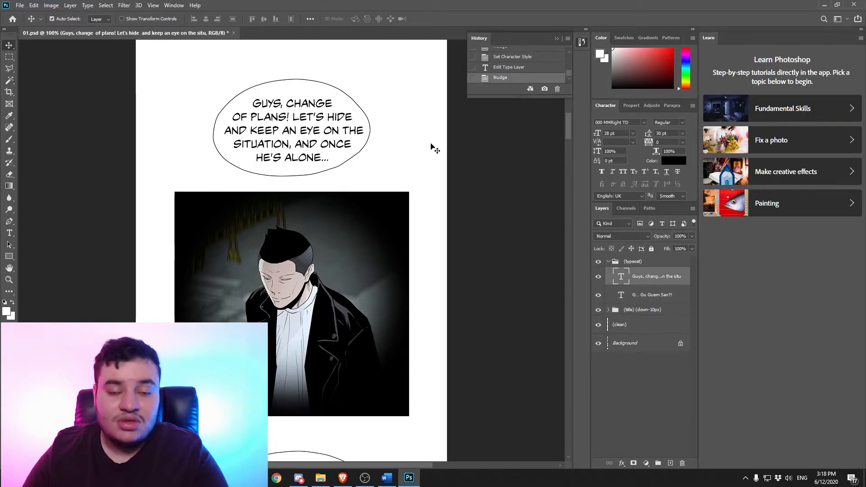
Copy the sound effect word "turn" from the RM 23 script in Word and return to the panel below in Photoshop
{"action": "scroll", "coordinate": [434, 149], "scroll_direction": "down", "scroll_amount": 2}
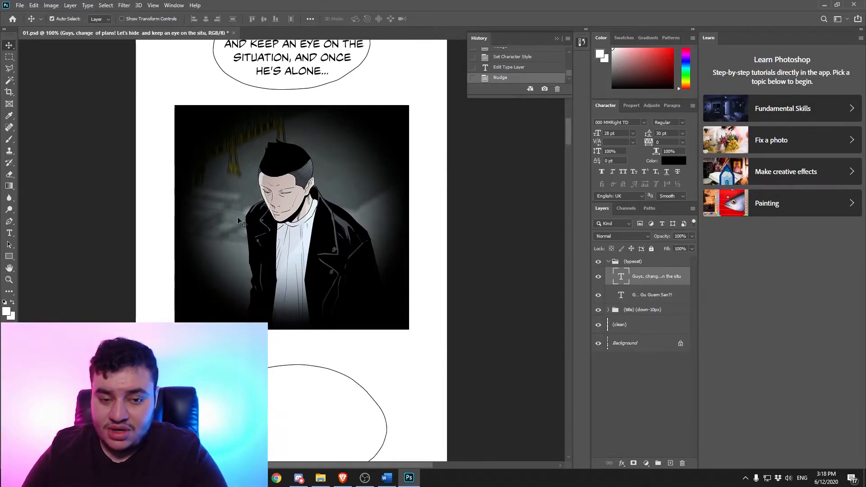
{"action": "left_click", "coordinate": [392, 477]}
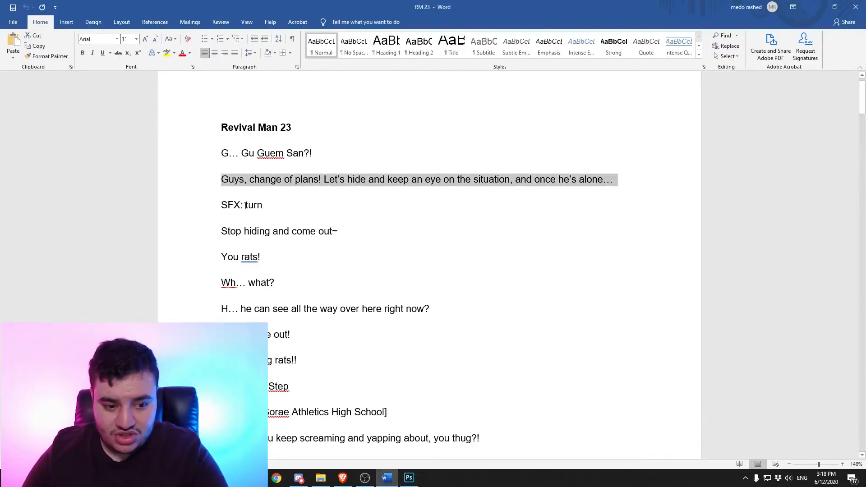
{"action": "left_click_drag", "start_coordinate": [246, 206], "coordinate": [253, 205]}
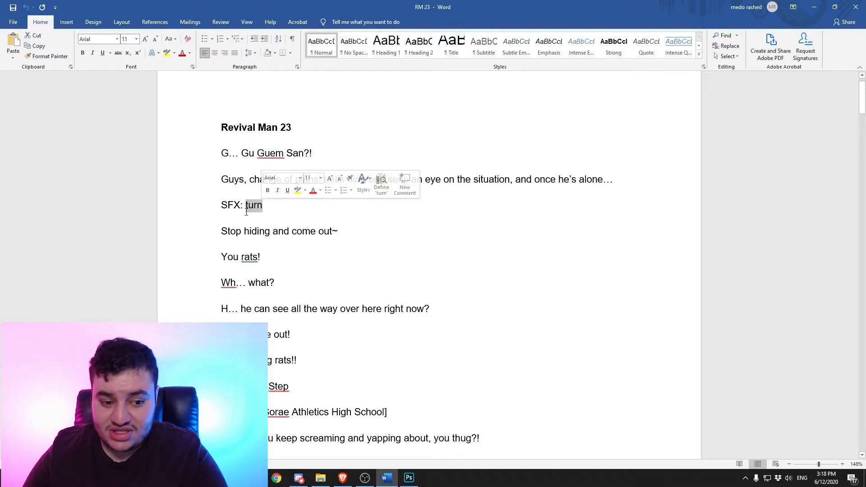
{"action": "right_click", "coordinate": [255, 206]}
{"action": "left_click", "coordinate": [273, 223]}
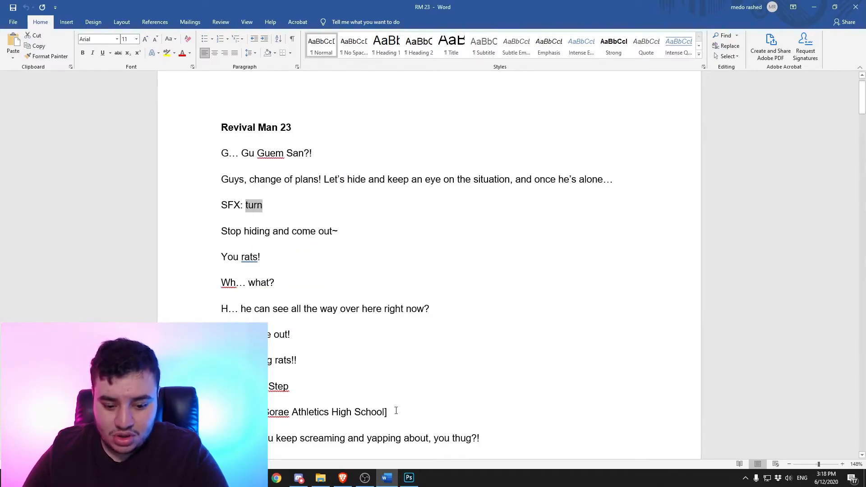
{"action": "left_click", "coordinate": [409, 478]}
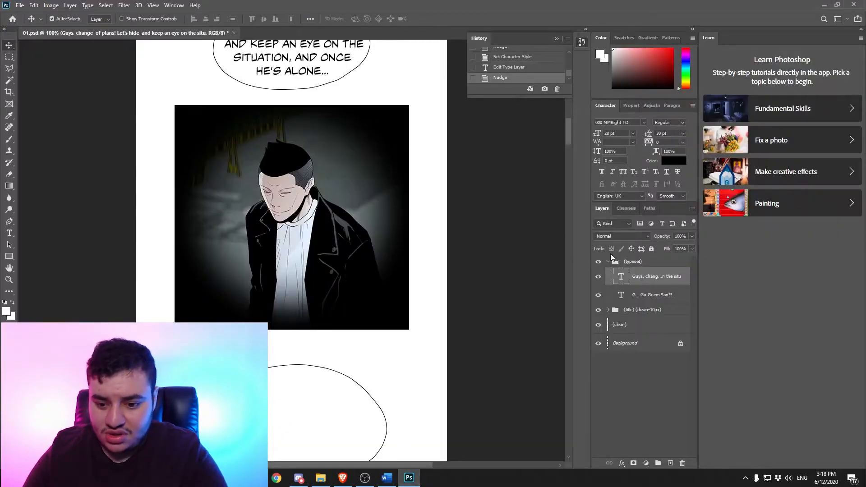
Compare the cleaned page with the Korean original around the leather-jacket panel by toggling the visibility of the (clean), (title) and Background layers
{"action": "left_click", "coordinate": [598, 324]}
{"action": "left_click", "coordinate": [598, 324]}
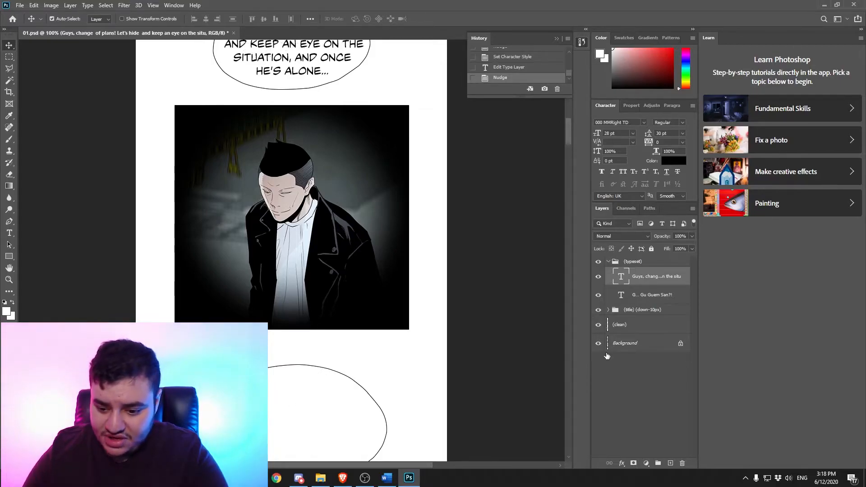
{"action": "left_click", "coordinate": [598, 325]}
{"action": "left_click", "coordinate": [599, 310]}
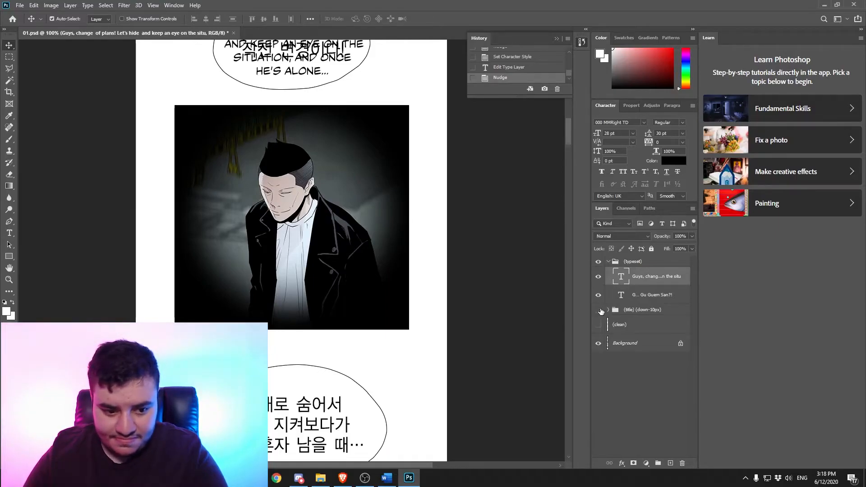
{"action": "left_click", "coordinate": [599, 310]}
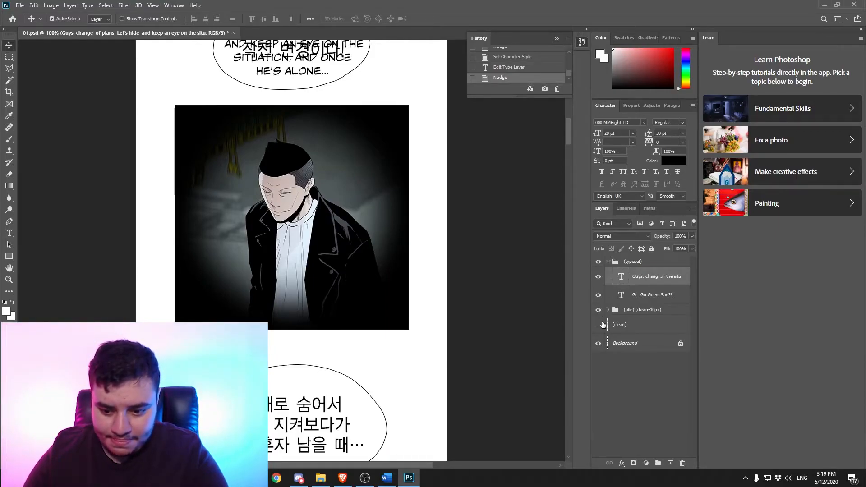
{"action": "left_click", "coordinate": [598, 325]}
{"action": "left_click", "coordinate": [598, 326]}
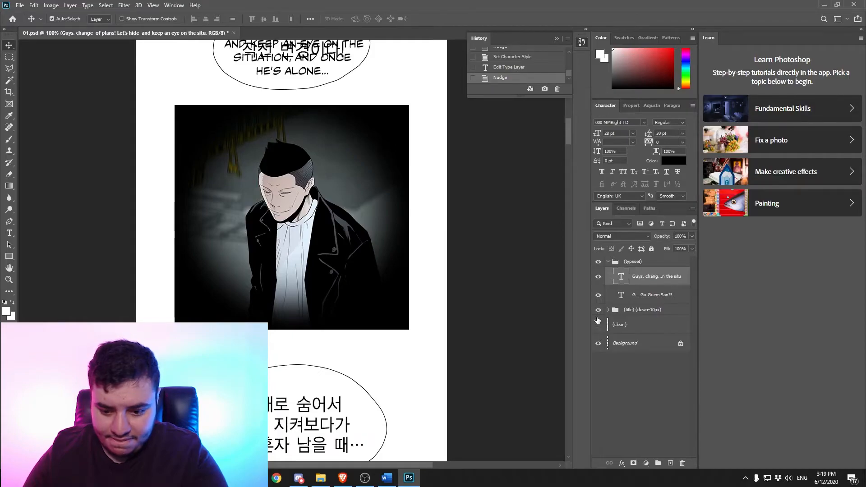
{"action": "left_click", "coordinate": [599, 327]}
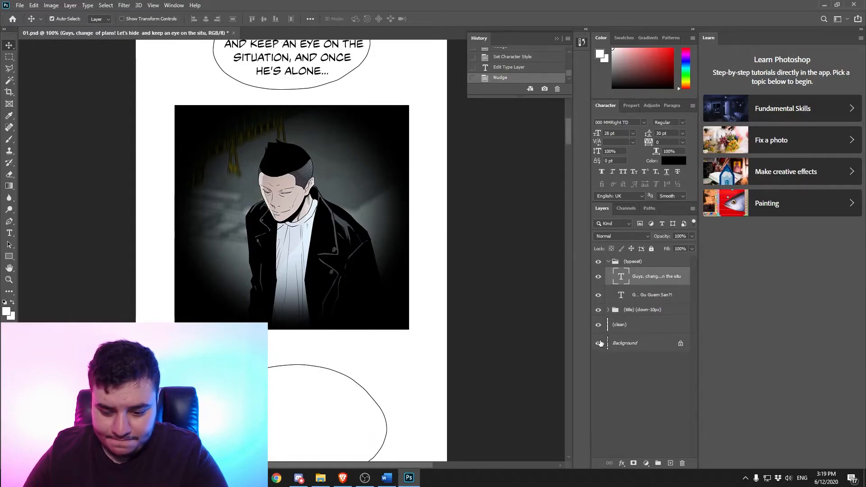
{"action": "left_click", "coordinate": [599, 344]}
{"action": "left_click", "coordinate": [598, 344]}
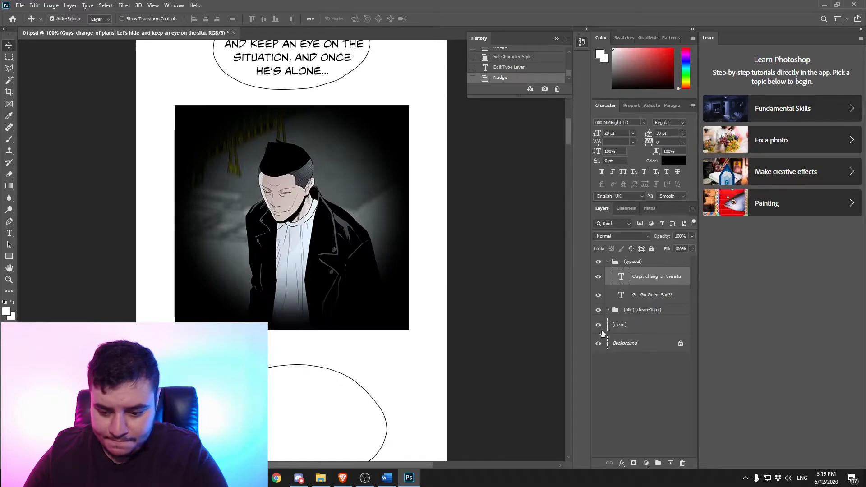
{"action": "left_click", "coordinate": [599, 325]}
{"action": "left_click", "coordinate": [599, 326]}
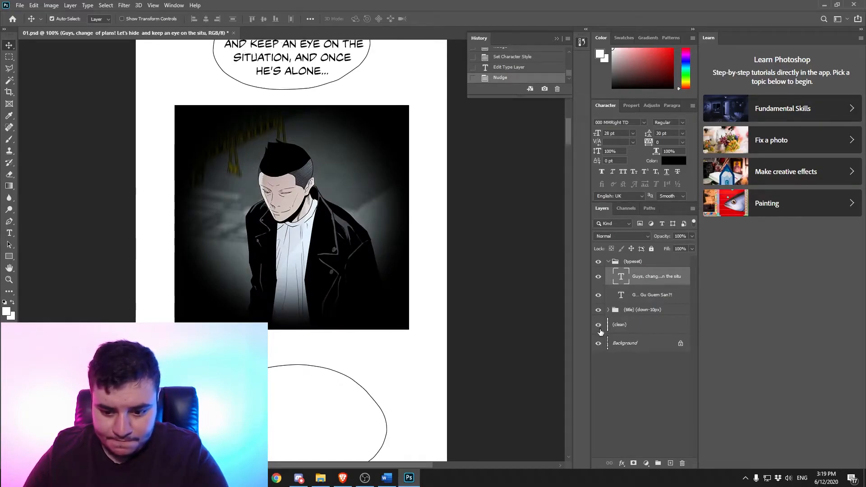
Inspect the original sound effect and spiky bubble in the next jacket panel with the (clean) layer hidden, then return to the earlier panel
{"action": "left_click_drag", "start_coordinate": [568, 129], "coordinate": [570, 163]}
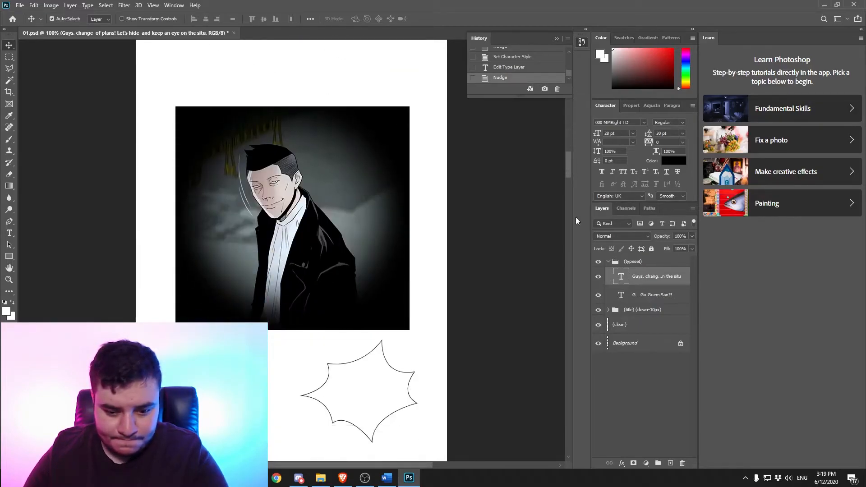
{"action": "left_click", "coordinate": [599, 325]}
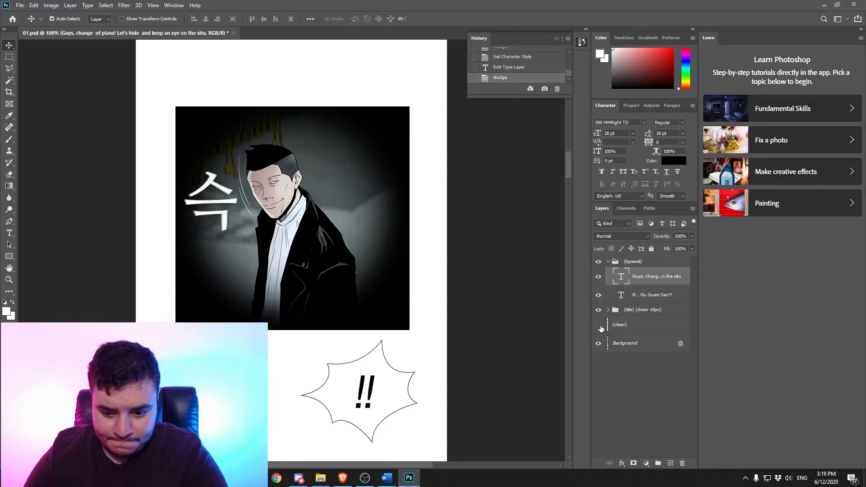
{"action": "left_click", "coordinate": [599, 325]}
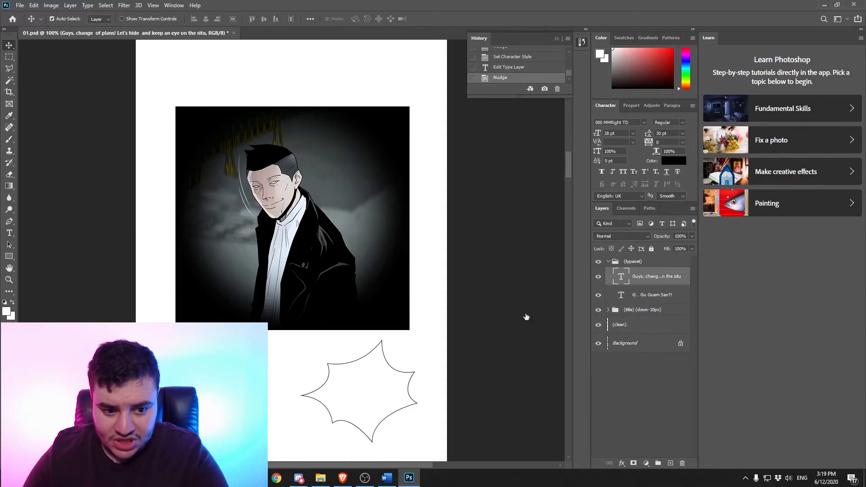
{"action": "left_click", "coordinate": [598, 326]}
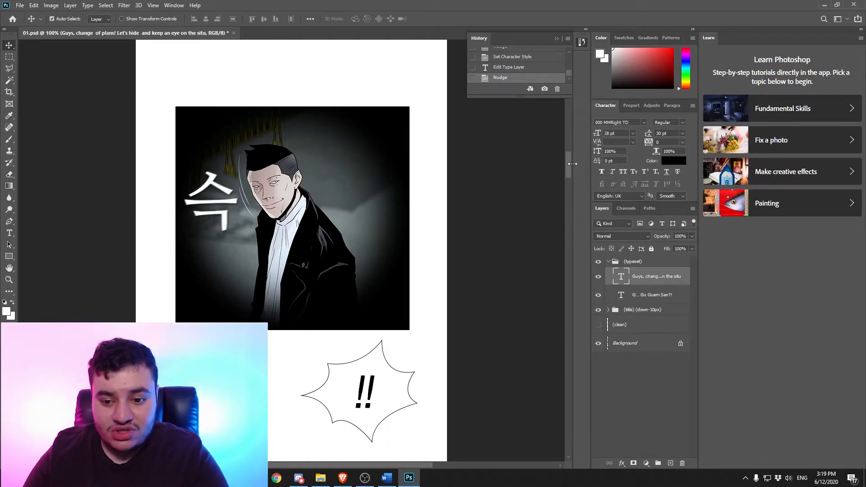
{"action": "left_click_drag", "start_coordinate": [567, 163], "coordinate": [569, 130]}
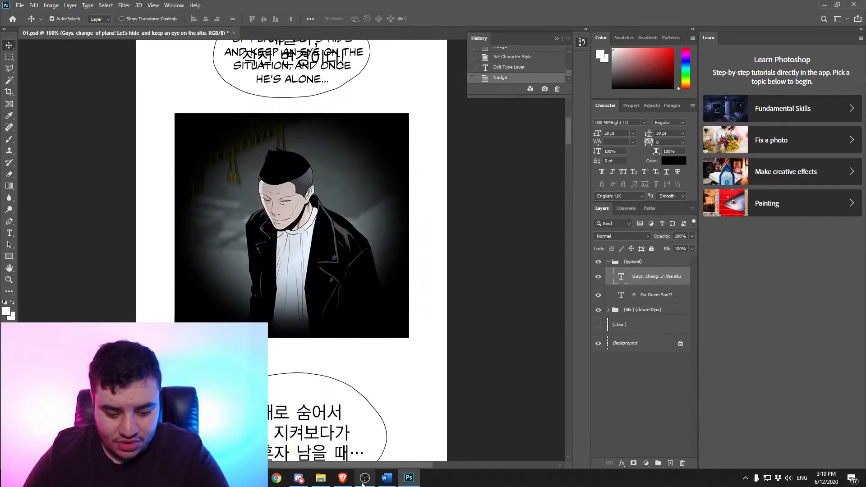
Check the script in Word and in the browser's RM 23 Google Doc against the Korean bubbles, hiding the second bubble's English text layer
{"action": "left_click", "coordinate": [386, 478]}
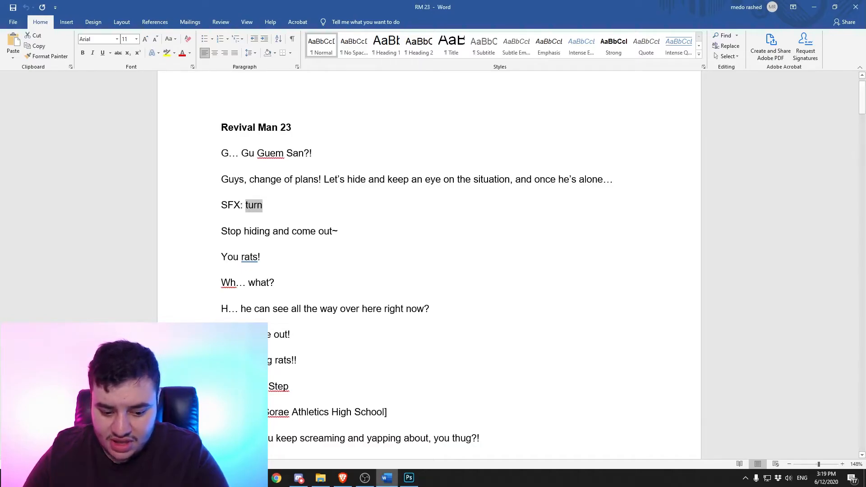
{"action": "left_click", "coordinate": [409, 477]}
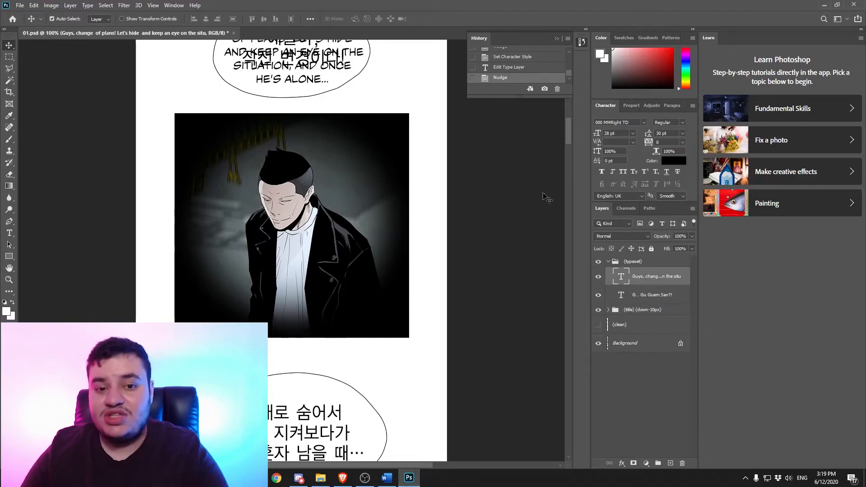
{"action": "left_click_drag", "start_coordinate": [567, 123], "coordinate": [569, 155]}
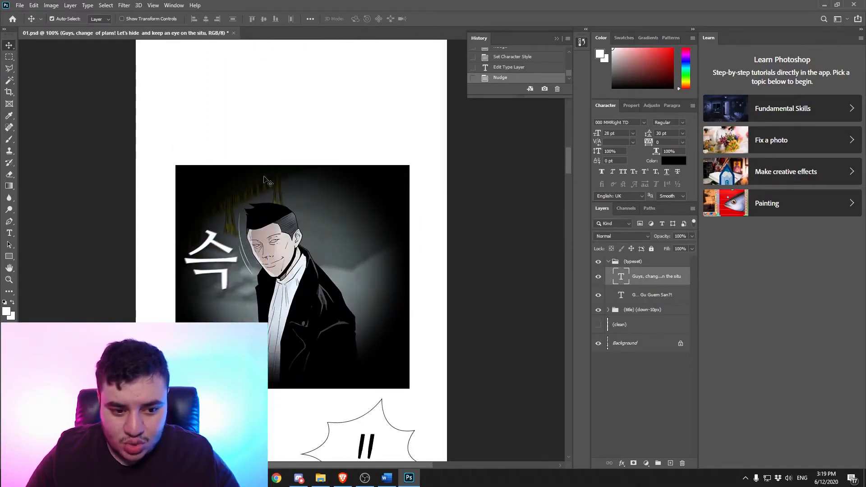
{"action": "left_click_drag", "start_coordinate": [569, 171], "coordinate": [569, 150]}
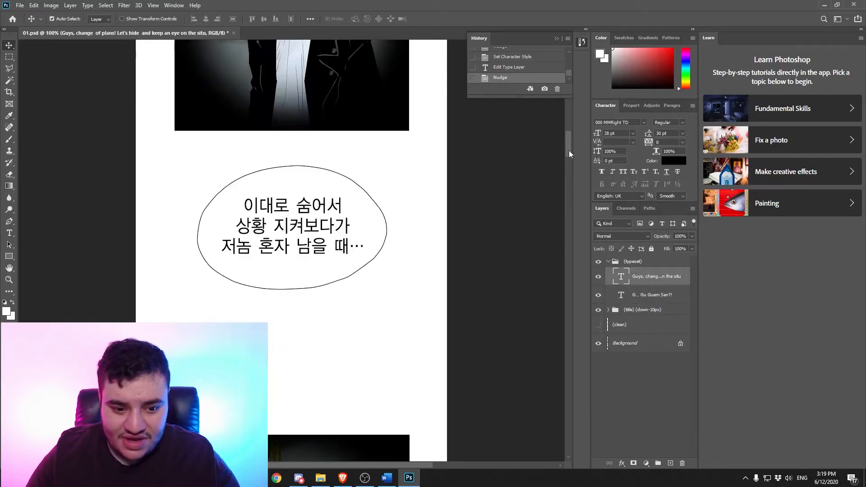
{"action": "left_click", "coordinate": [343, 478]}
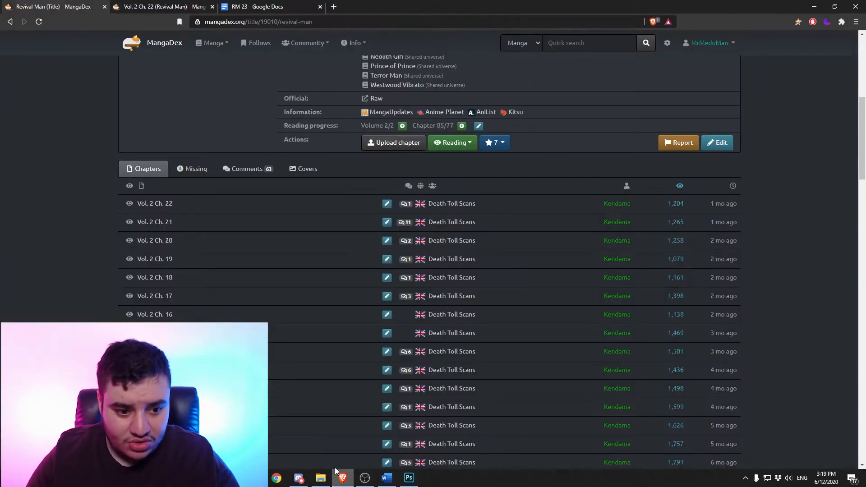
{"action": "left_click", "coordinate": [246, 6]}
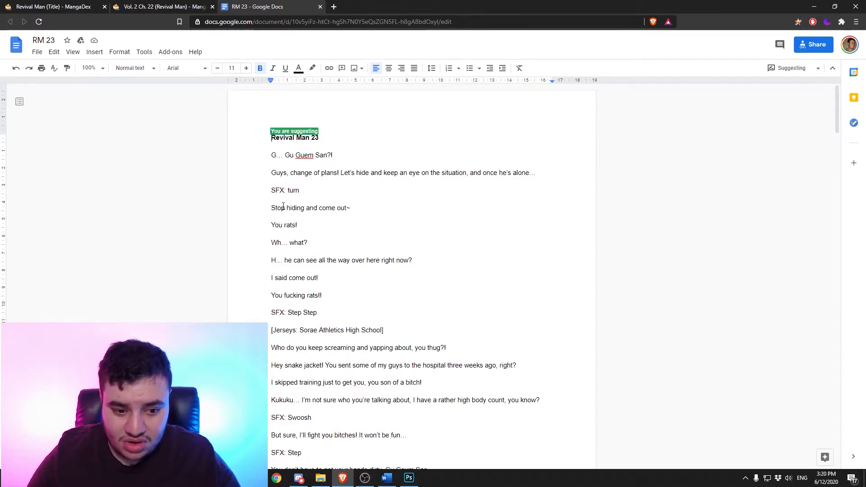
{"action": "left_click", "coordinate": [409, 477]}
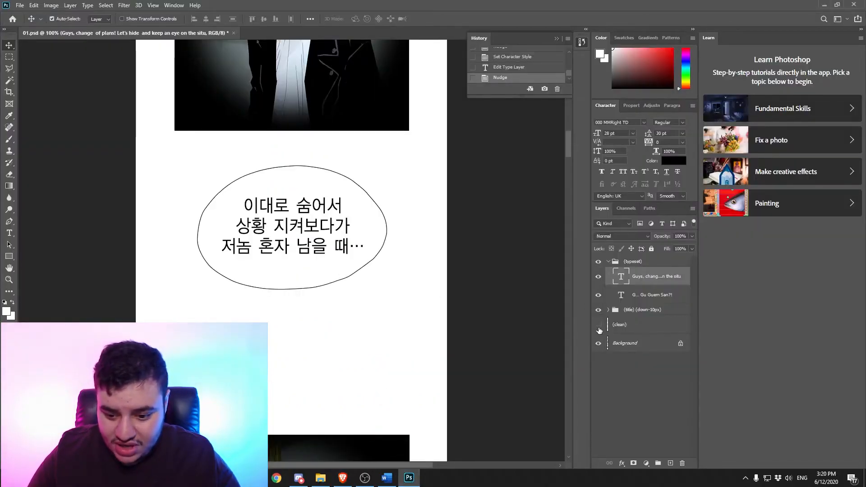
{"action": "left_click_drag", "start_coordinate": [567, 140], "coordinate": [567, 124]}
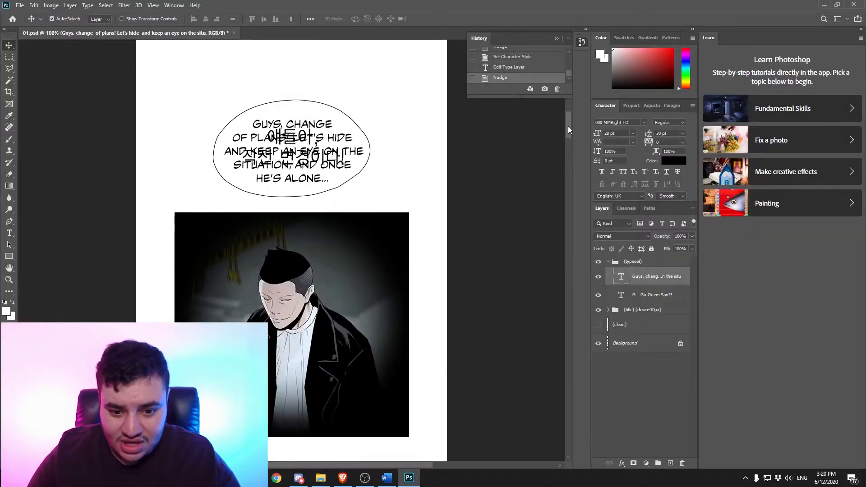
{"action": "left_click", "coordinate": [599, 277]}
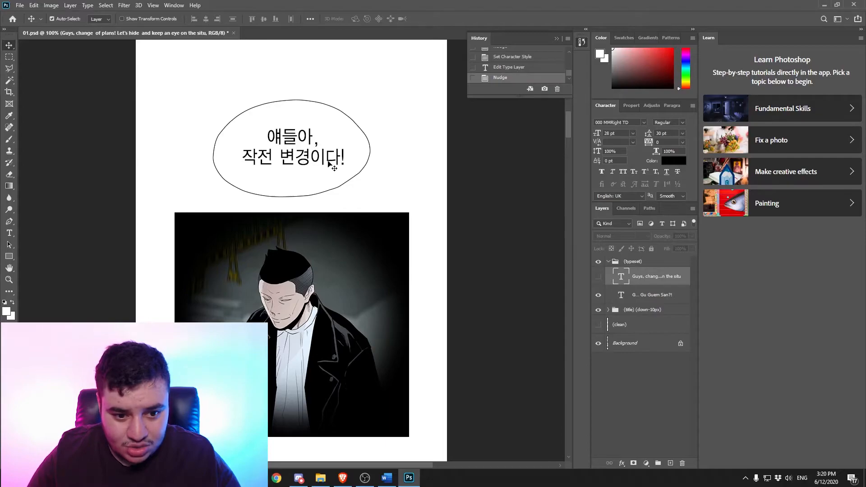
{"action": "mouse_move", "coordinate": [566, 128]}
{"action": "left_mouse_down"}
{"action": "mouse_move", "coordinate": [568, 152]}
{"action": "mouse_move", "coordinate": [566, 130]}
{"action": "left_mouse_up"}
In the Word script, split "Let's hide and keep an eye on the situation, and once he's alone…" into its own paragraph without a leading space
{"action": "left_click", "coordinate": [386, 477]}
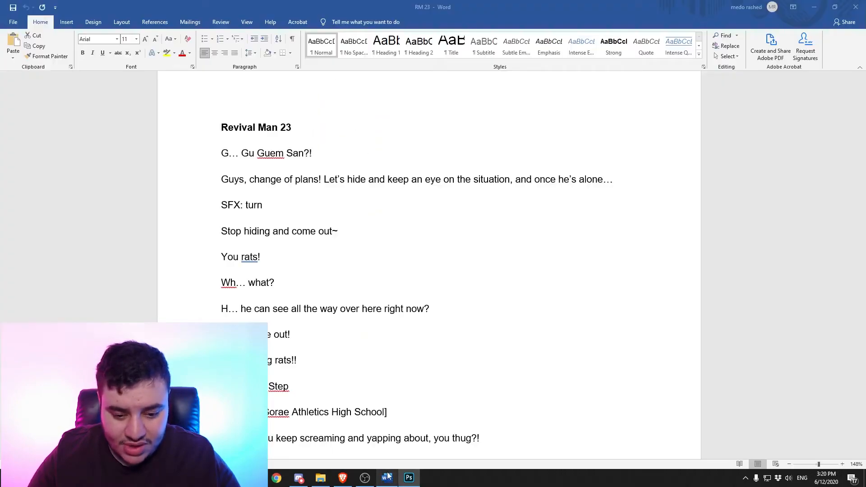
{"action": "left_click_drag", "start_coordinate": [322, 178], "coordinate": [221, 178]}
{"action": "left_click", "coordinate": [324, 184]}
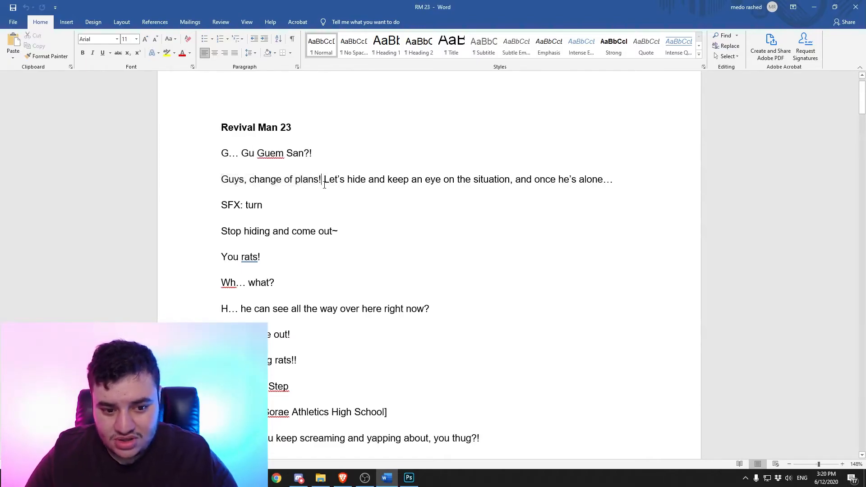
{"action": "key", "text": "Return"}
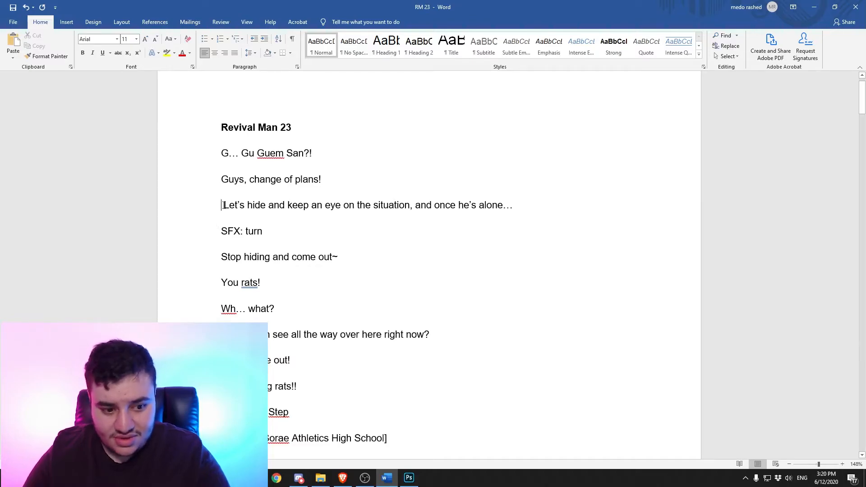
{"action": "key", "text": "Delete"}
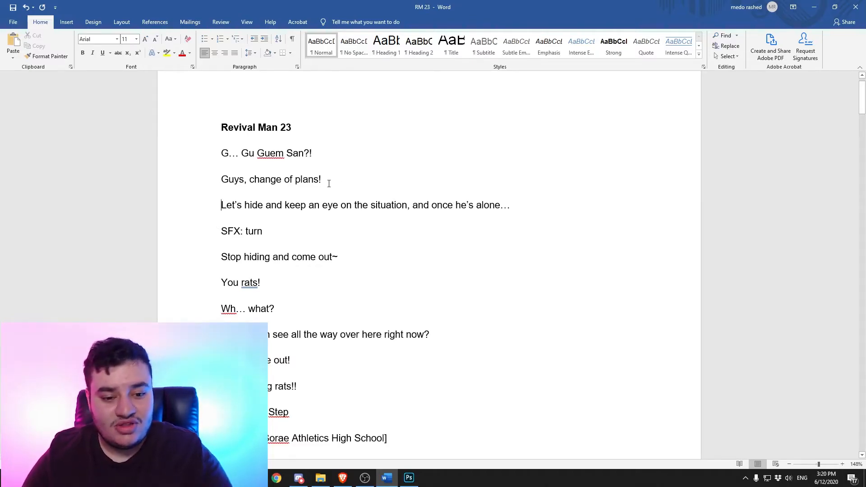
Copy the line "Guys, change of plans!" from the Word script and return to the second speech bubble in Photoshop
{"action": "left_click_drag", "start_coordinate": [322, 179], "coordinate": [195, 180]}
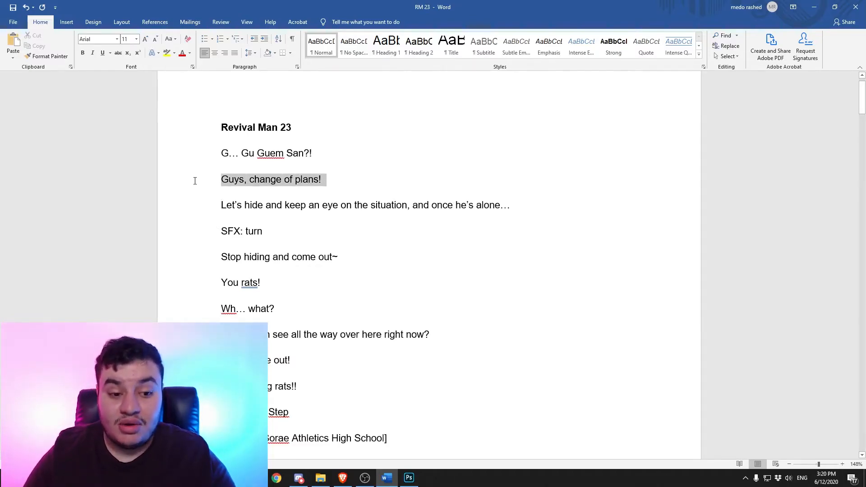
{"action": "right_click", "coordinate": [242, 182]}
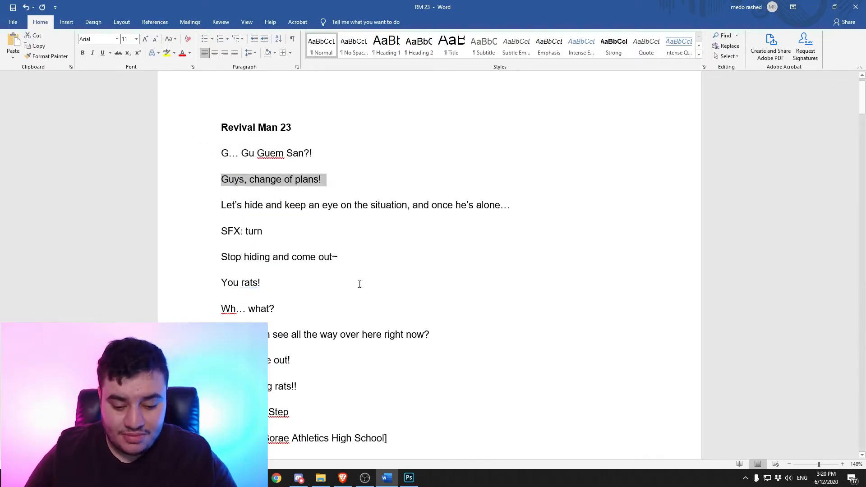
{"action": "left_click", "coordinate": [409, 477]}
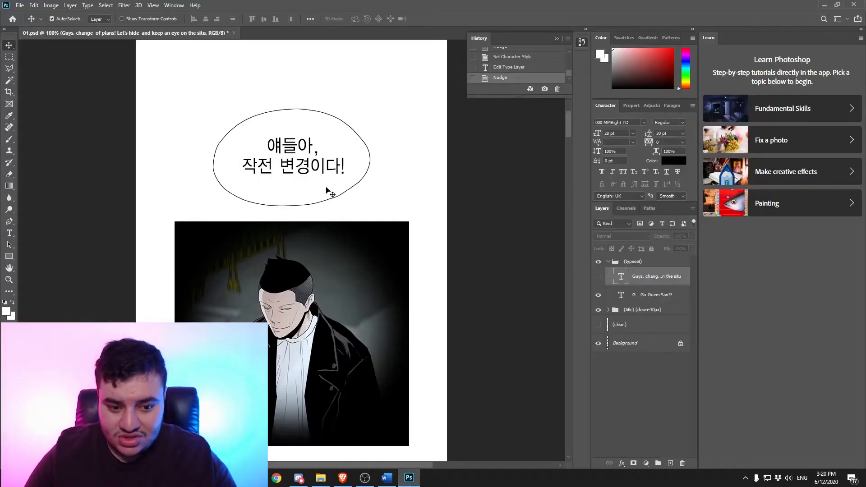
Make the second bubble's English text layer and the (clean) layer visible again
{"action": "left_click", "coordinate": [598, 276]}
{"action": "left_click", "coordinate": [598, 324]}
{"action": "left_click", "coordinate": [598, 325]}
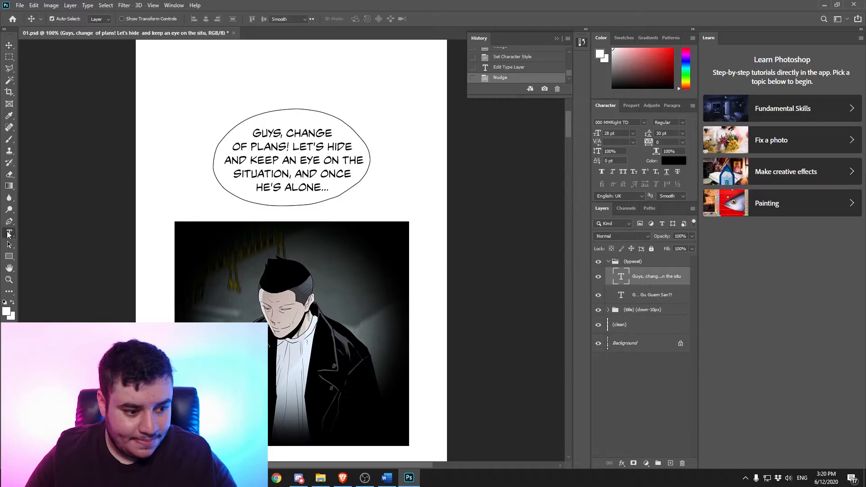
Replace all the text in the second speech bubble with the copied line "Guys, change of plans!"
{"action": "left_click", "coordinate": [9, 233]}
{"action": "left_click_drag", "start_coordinate": [289, 175], "coordinate": [296, 188]}
{"action": "key", "text": "ctrl+a"}
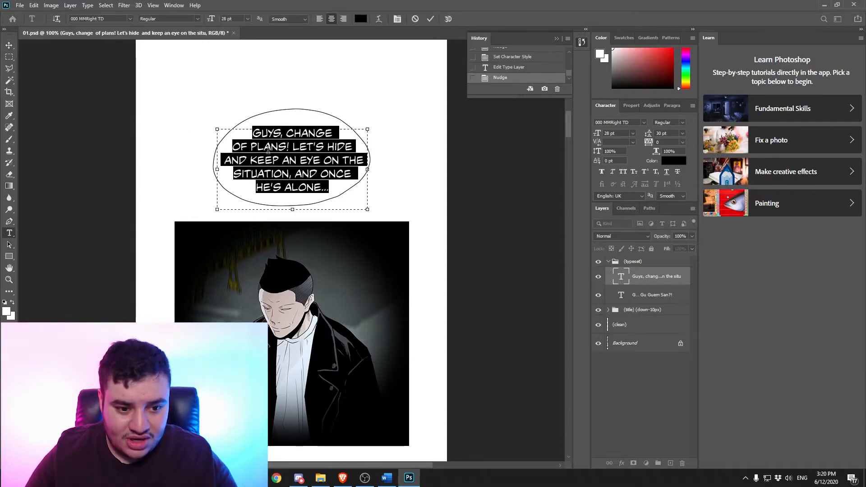
{"action": "right_click", "coordinate": [298, 161]}
{"action": "left_click", "coordinate": [326, 194]}
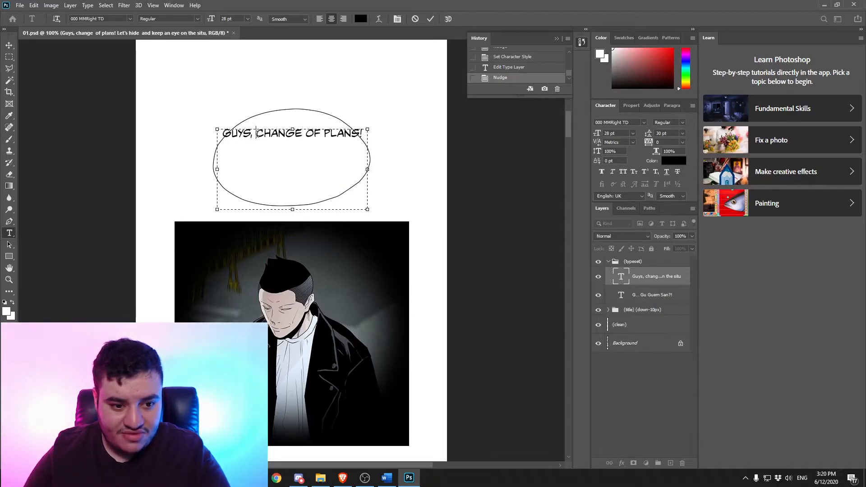
{"action": "key", "text": "Return"}
{"action": "key", "text": "BackSpace"}
{"action": "left_click", "coordinate": [306, 132]}
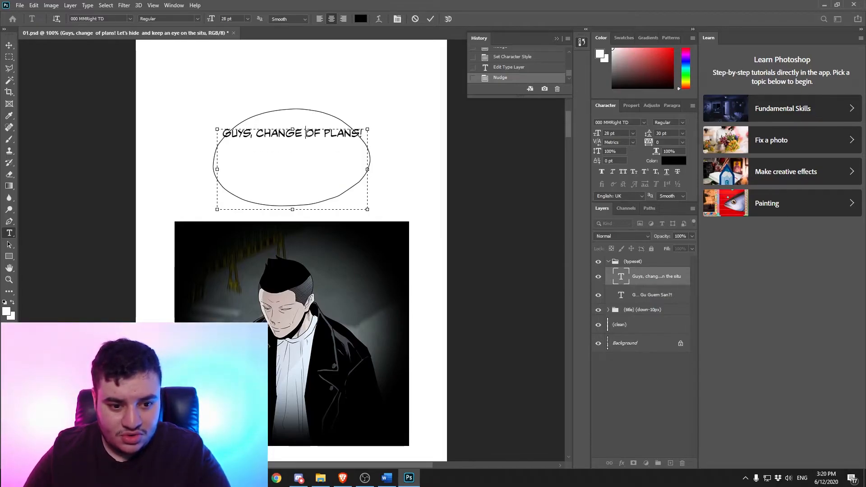
{"action": "key", "text": "Return"}
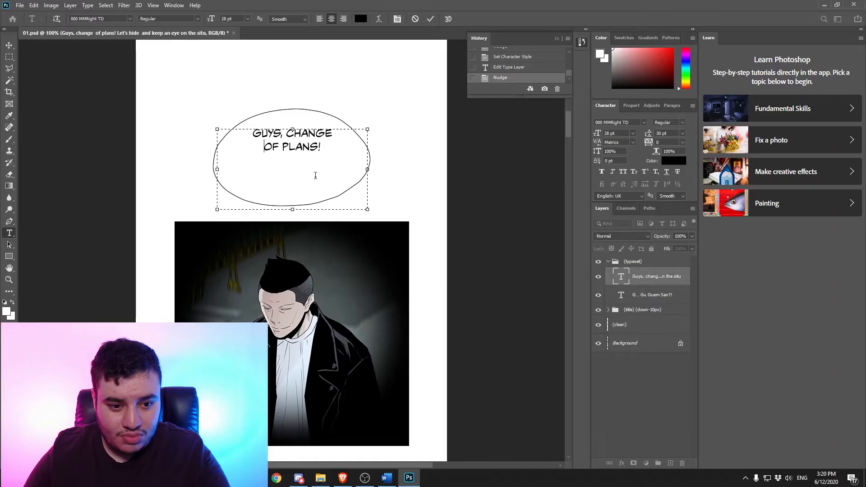
{"action": "key", "text": "BackSpace"}
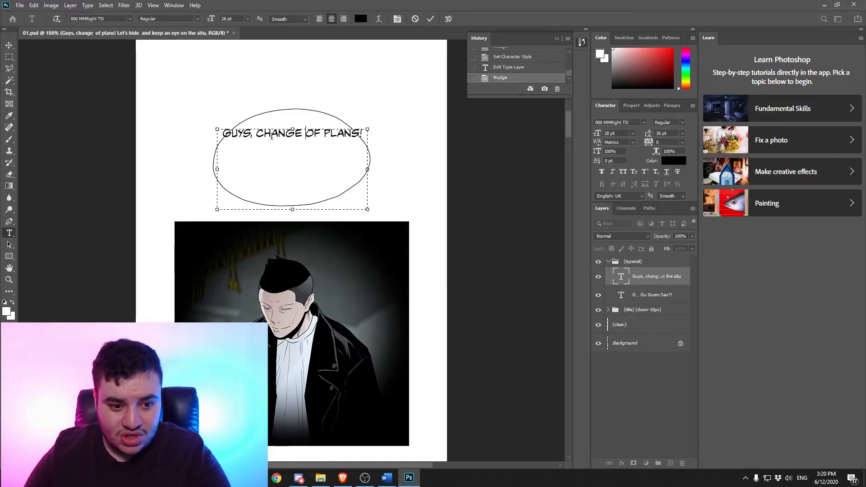
Add a line break after "Guys," in the second bubble so "change of plans!" sits on its own line
{"action": "left_click", "coordinate": [257, 133]}
{"action": "key", "text": "Return"}
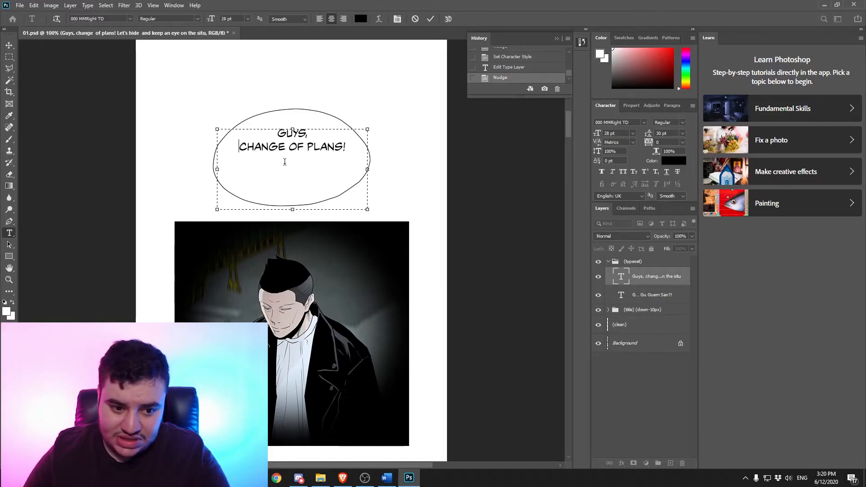
Move the line break in the second bubble's text so it reads "Guys, change" above "of plans!"
{"action": "key", "text": "BackSpace"}
{"action": "key", "text": "Right"}
{"action": "key", "text": "Right"}
{"action": "key", "text": "Right"}
{"action": "key", "text": "Right"}
{"action": "key", "text": "Right"}
{"action": "key", "text": "Right"}
{"action": "key", "text": "Right"}
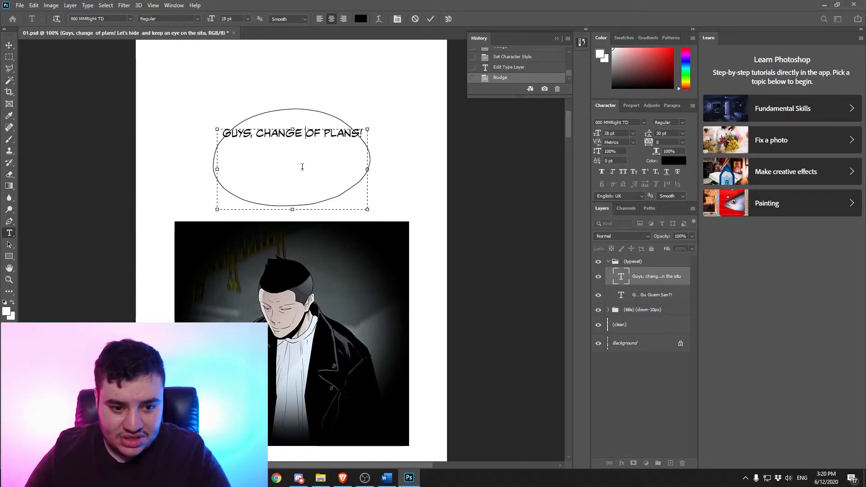
{"action": "key", "text": "Return"}
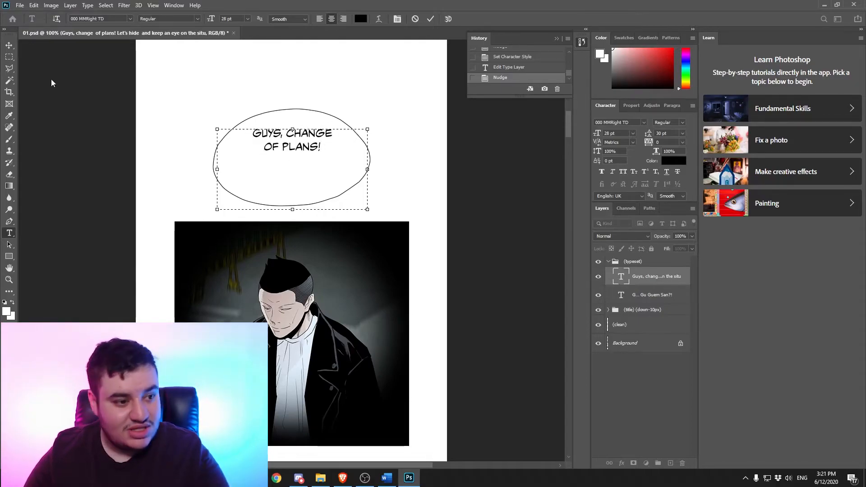
Set the "Guys, change of plans!" text to 30 pt and move it down to the middle of its bubble
{"action": "left_click", "coordinate": [9, 45]}
{"action": "left_click", "coordinate": [633, 134]}
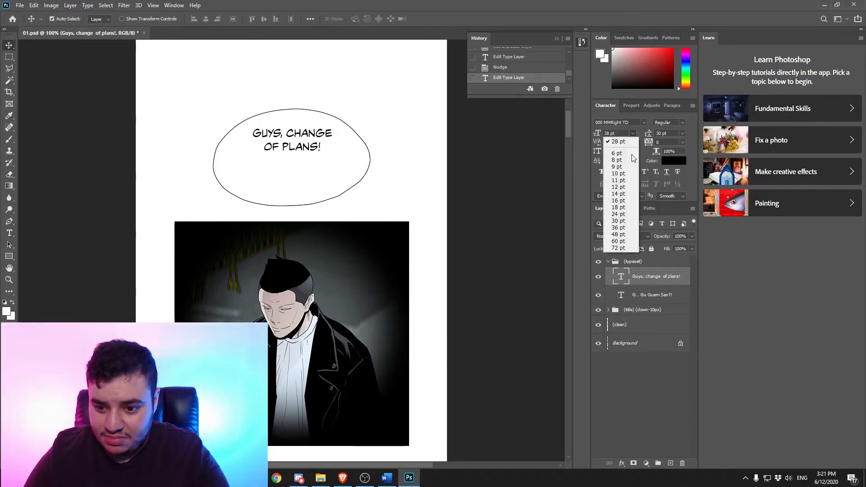
{"action": "left_click", "coordinate": [625, 221]}
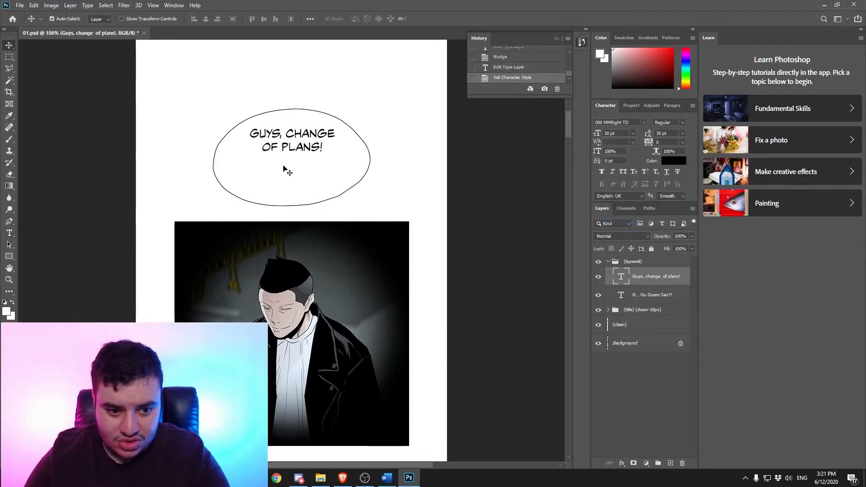
{"action": "left_click_drag", "start_coordinate": [301, 152], "coordinate": [301, 172]}
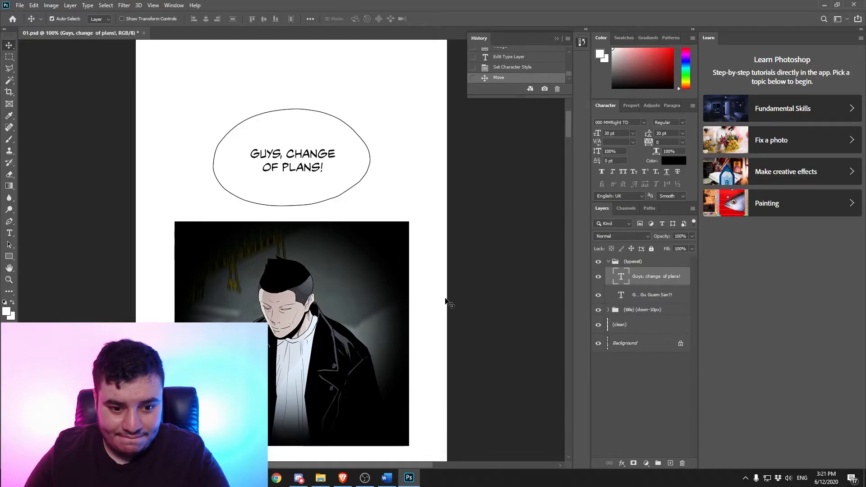
Create a paragraph text box spanning most of the empty third speech bubble
{"action": "scroll", "coordinate": [442, 270], "scroll_direction": "down", "scroll_amount": 10}
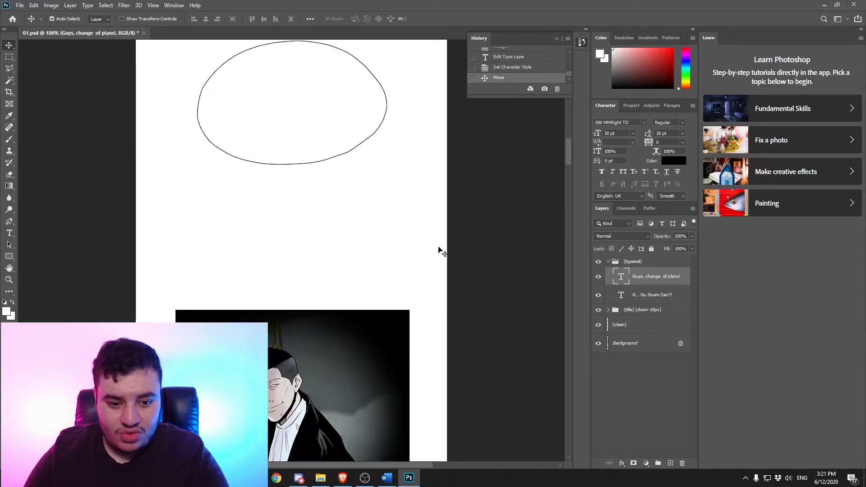
{"action": "scroll", "coordinate": [440, 251], "scroll_direction": "up", "scroll_amount": 2}
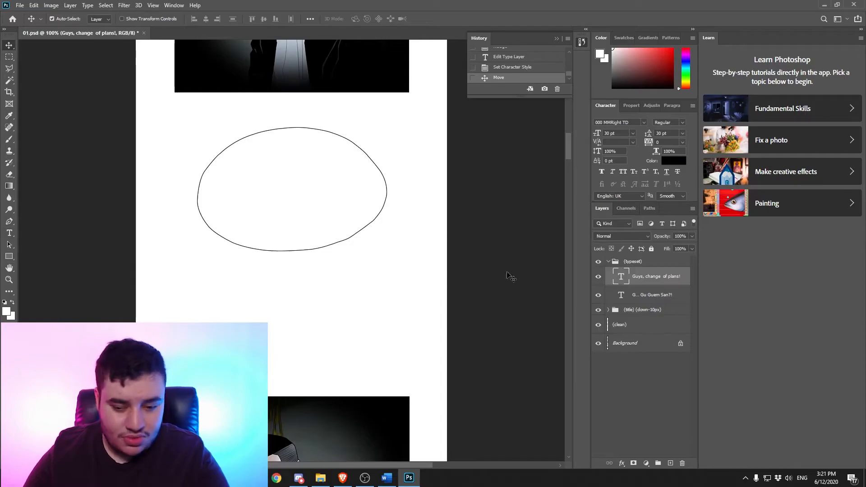
{"action": "left_click", "coordinate": [9, 232]}
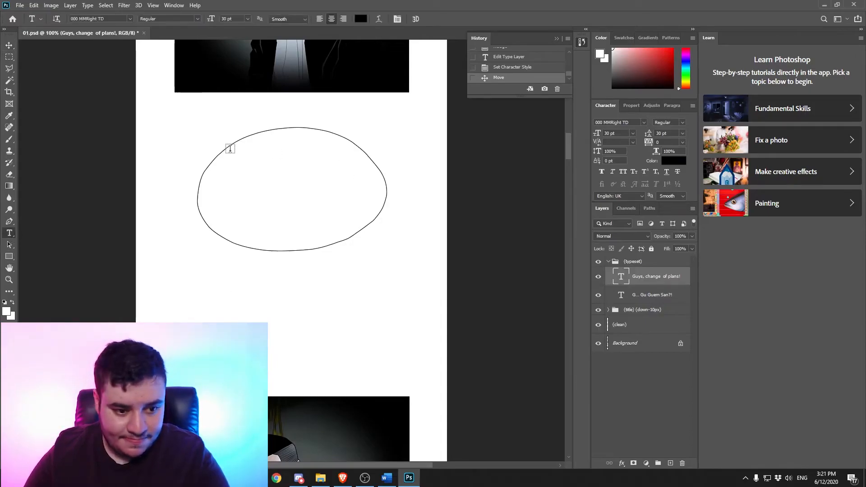
{"action": "left_click_drag", "start_coordinate": [210, 138], "coordinate": [368, 241]}
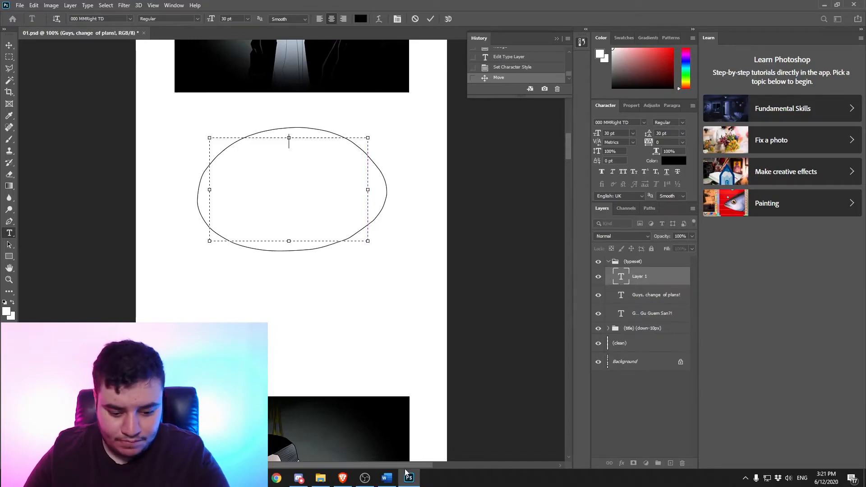
Copy the line "Let's hide and keep an eye on the situation, and once he's alone…" from the Word script into the third bubble's Photoshop text box
{"action": "left_click", "coordinate": [387, 478]}
{"action": "left_click", "coordinate": [208, 180]}
{"action": "left_click", "coordinate": [209, 207]}
{"action": "right_click", "coordinate": [213, 208]}
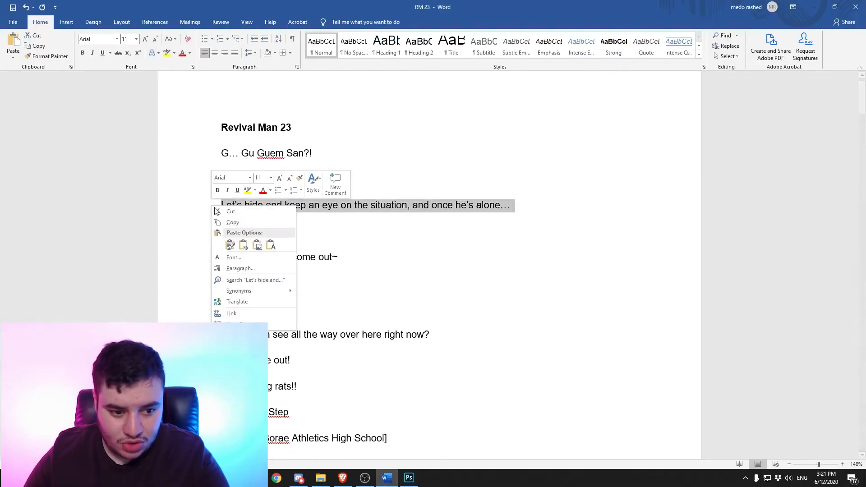
{"action": "left_click", "coordinate": [233, 222]}
{"action": "left_click", "coordinate": [408, 478]}
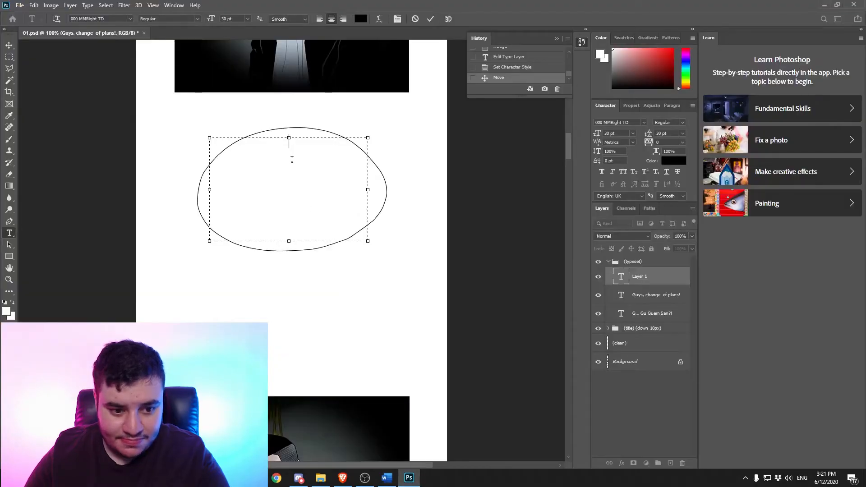
{"action": "right_click", "coordinate": [292, 159]}
{"action": "left_click", "coordinate": [325, 191]}
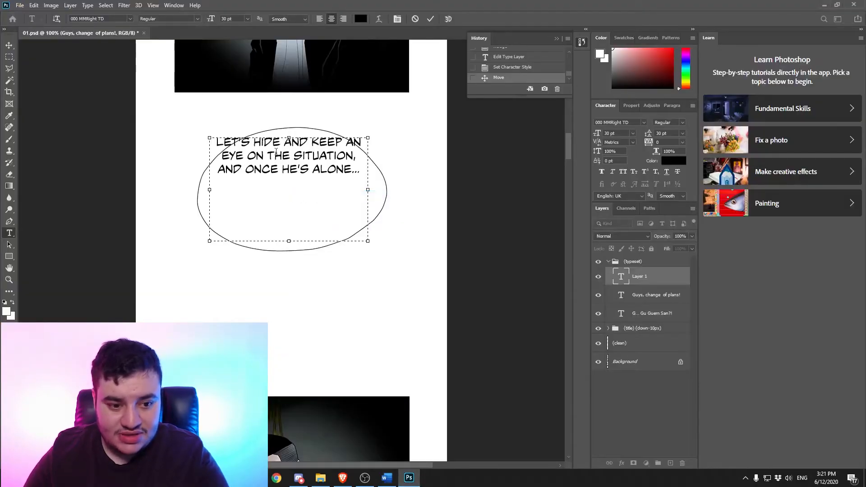
Break the third bubble's text into "Let's hide", "and keep an eye on the", "situation, and once" and "he's alone..."
{"action": "key", "text": "Return"}
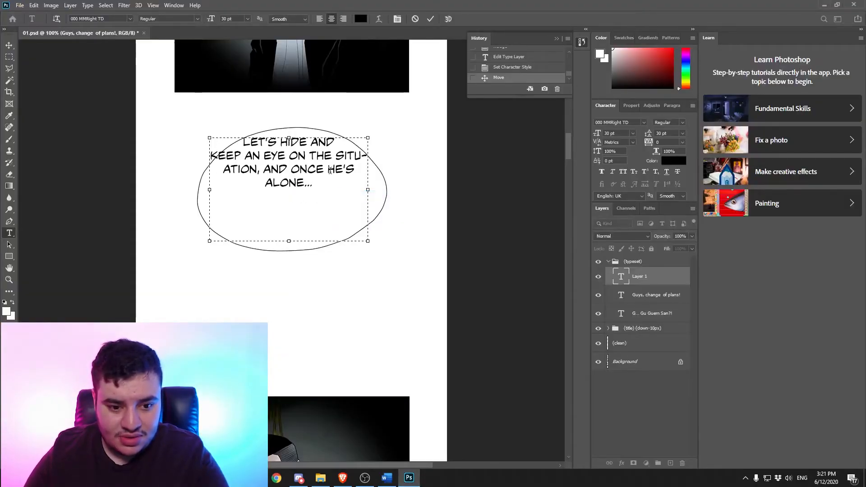
{"action": "key", "text": "Return"}
{"action": "left_click", "coordinate": [338, 170]}
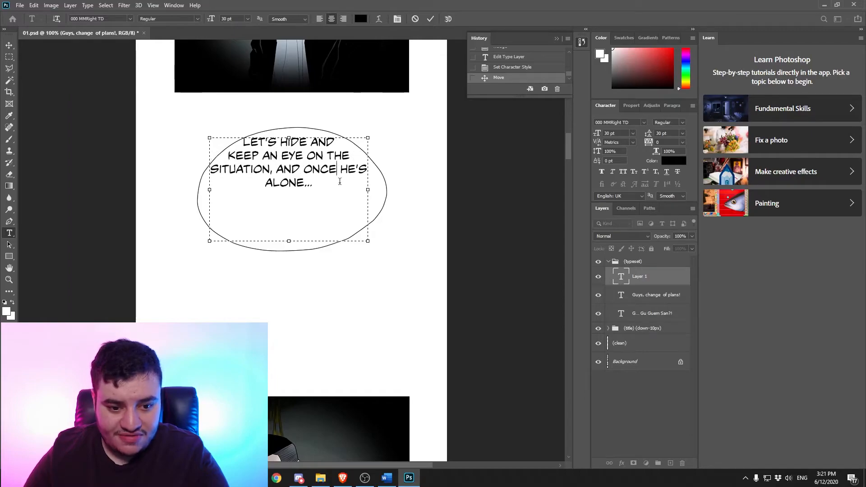
{"action": "key", "text": "Return"}
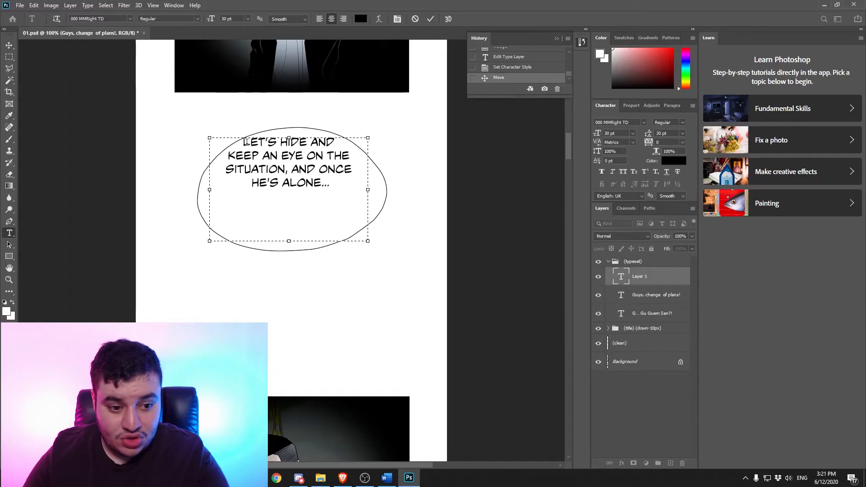
{"action": "left_click", "coordinate": [308, 142]}
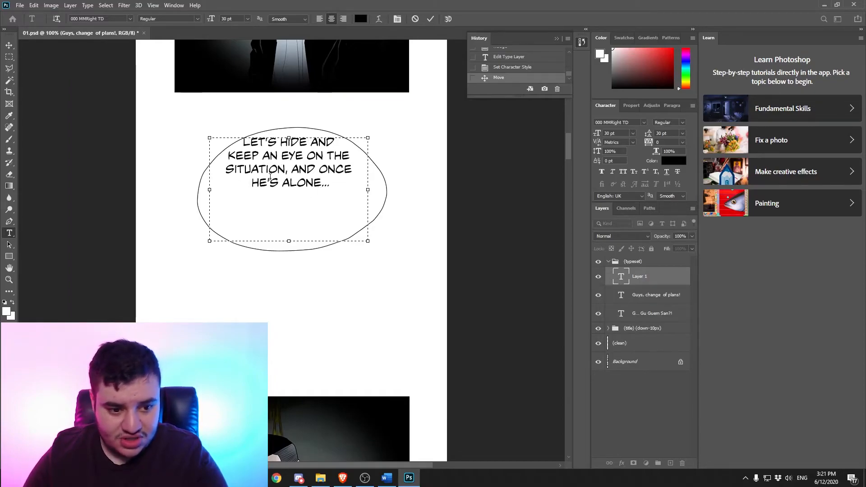
{"action": "key", "text": "Return"}
{"action": "key", "text": "BackSpace"}
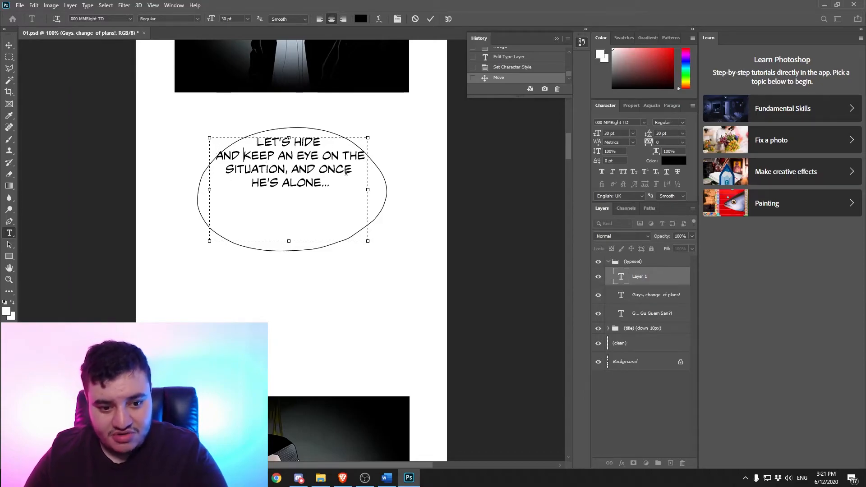
Move the third bubble's text down to the bubble's middle and set its size to 32 pt
{"action": "left_click", "coordinate": [9, 45]}
{"action": "left_click_drag", "start_coordinate": [292, 164], "coordinate": [294, 195]}
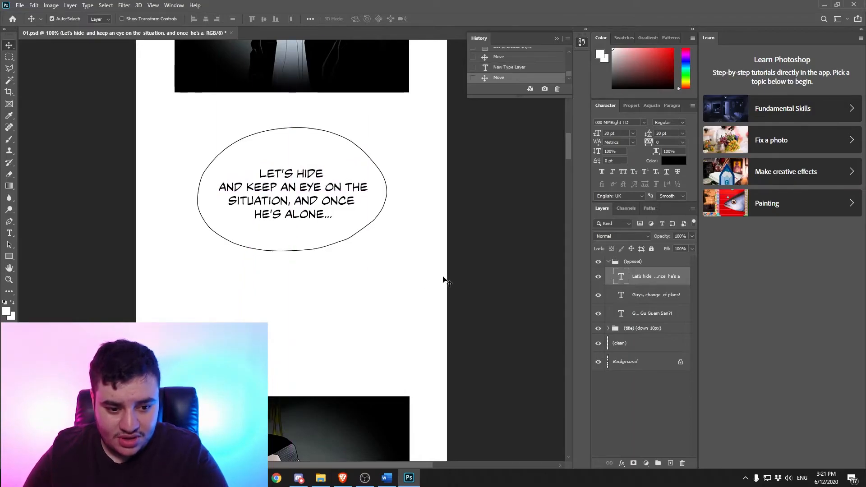
{"action": "type", "text": "32"}
{"action": "key", "text": "Return"}
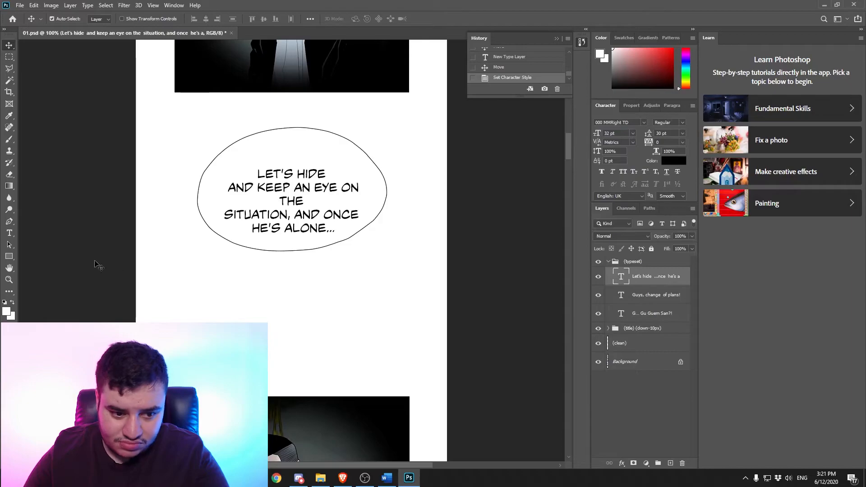
Widen the third bubble's text box so "and keep an eye on the" fits on a single line
{"action": "left_click", "coordinate": [9, 232]}
{"action": "left_click", "coordinate": [320, 205]}
{"action": "left_click_drag", "start_coordinate": [370, 221], "coordinate": [382, 221]}
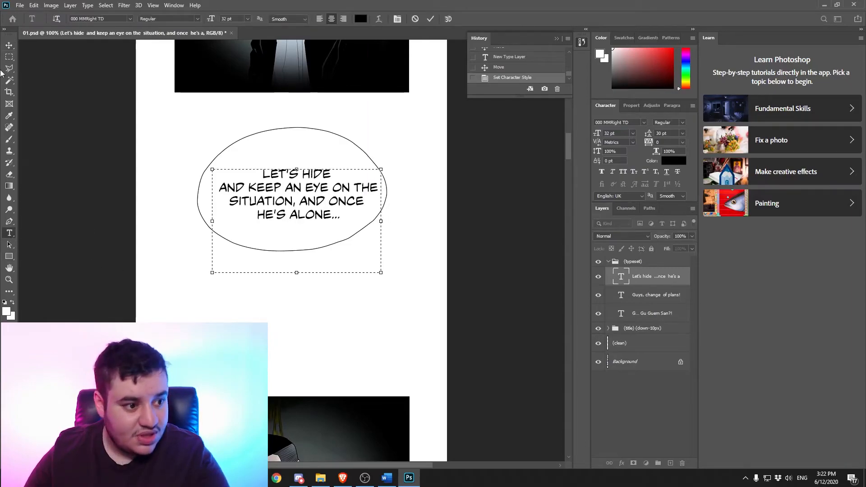
Shift the widened text slightly left and fine-tune its position until it is centered in the third bubble
{"action": "left_click", "coordinate": [9, 45]}
{"action": "left_click_drag", "start_coordinate": [319, 191], "coordinate": [314, 192]}
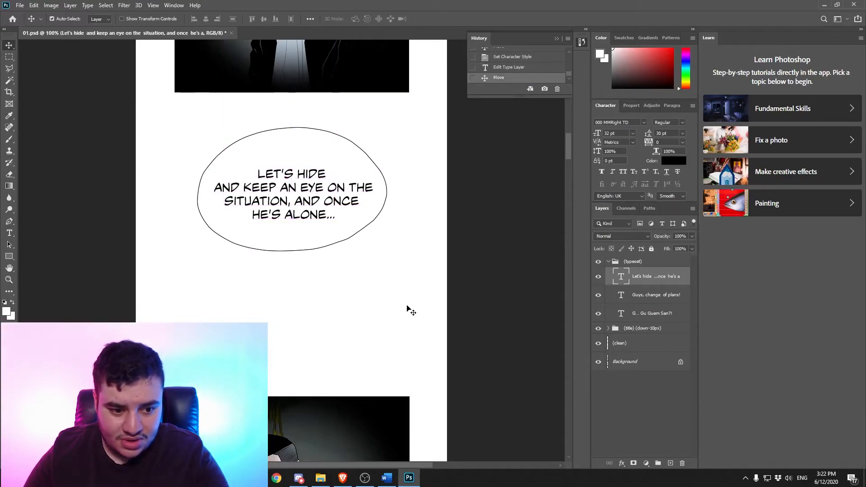
{"action": "key", "text": "Down"}
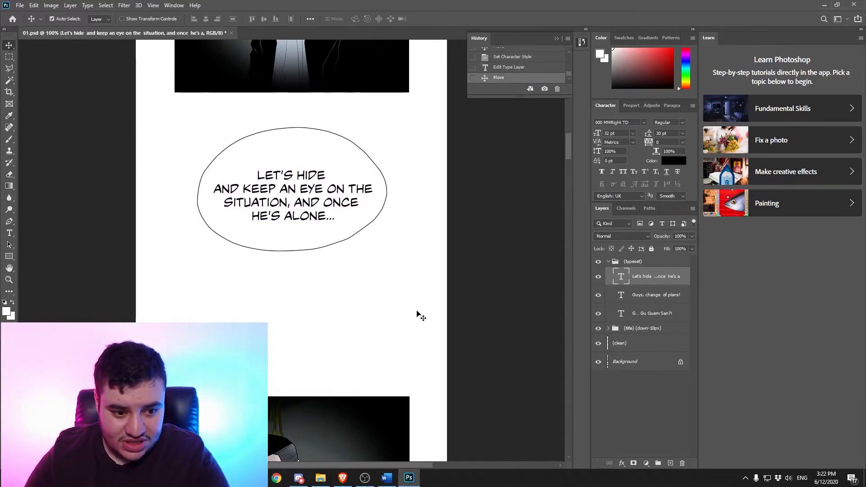
{"action": "key", "text": "Up"}
{"action": "key", "text": "Right"}
{"action": "key", "text": "Right"}
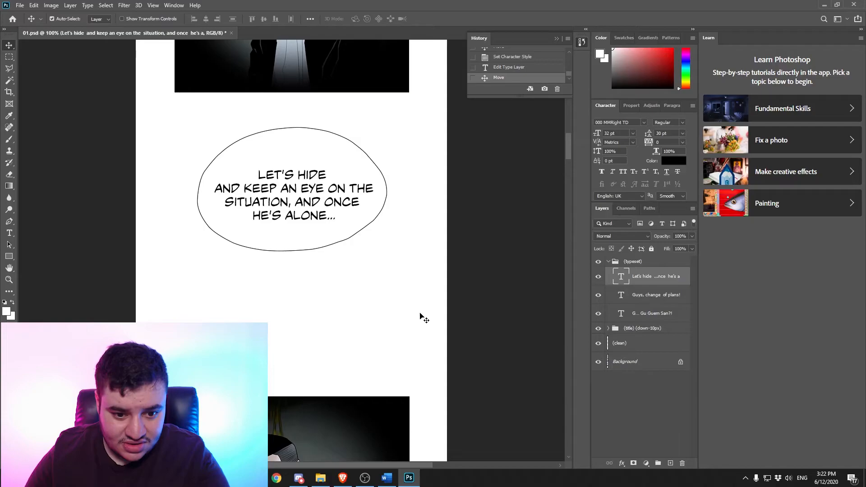
{"action": "key", "text": "Up"}
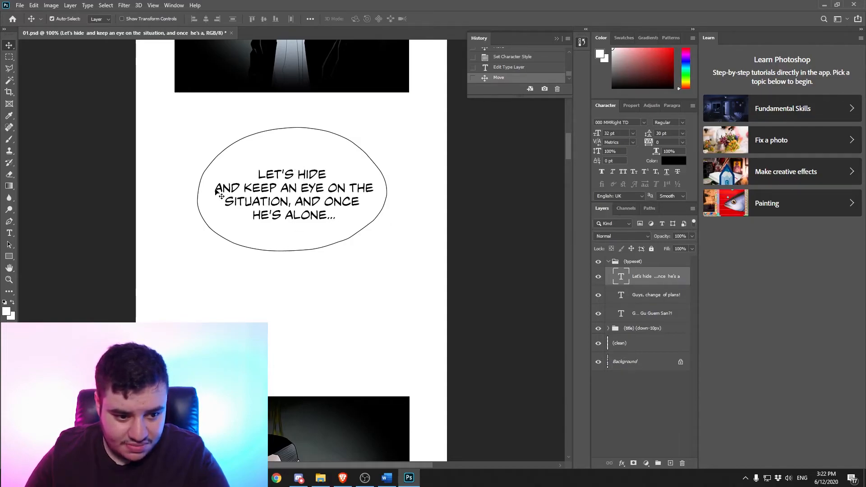
{"action": "key", "text": "Left"}
{"action": "key", "text": "Down"}
{"action": "key", "text": "Up"}
{"action": "key", "text": "Left"}
{"action": "key", "text": "Right"}
{"action": "key", "text": "Up"}
{"action": "key", "text": "Left"}
{"action": "key", "text": "Right"}
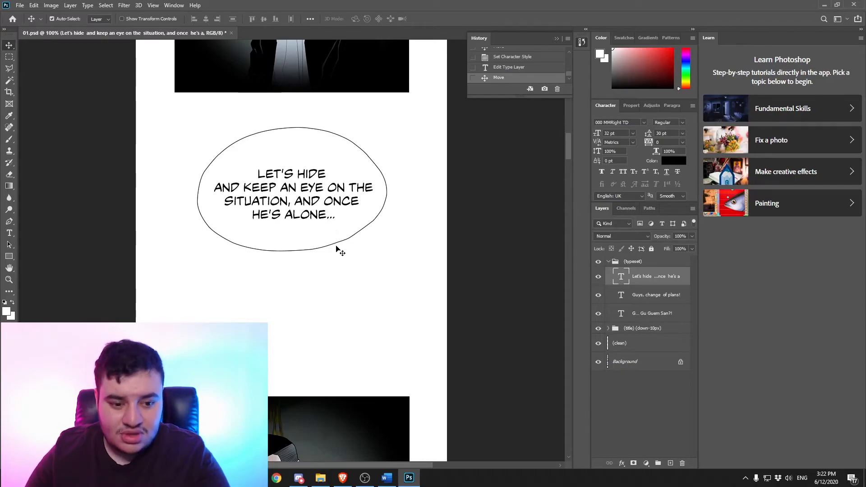
{"action": "key", "text": "Left"}
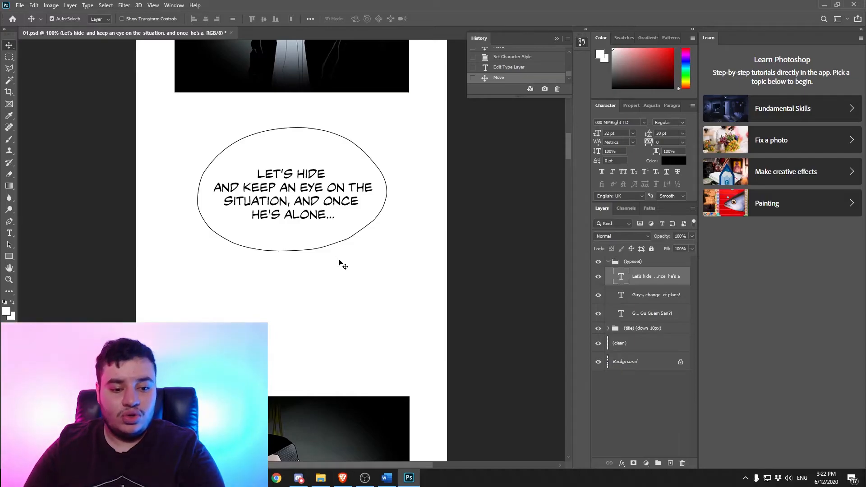
Hide the (clean) layer and create a text box over the Korean sound effect beside the man's head
{"action": "scroll", "coordinate": [339, 262], "scroll_direction": "down", "scroll_amount": 7}
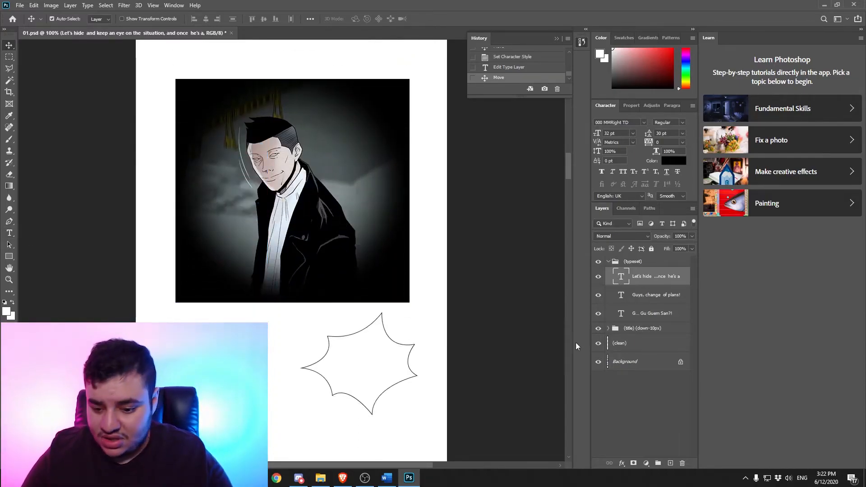
{"action": "left_click", "coordinate": [598, 344]}
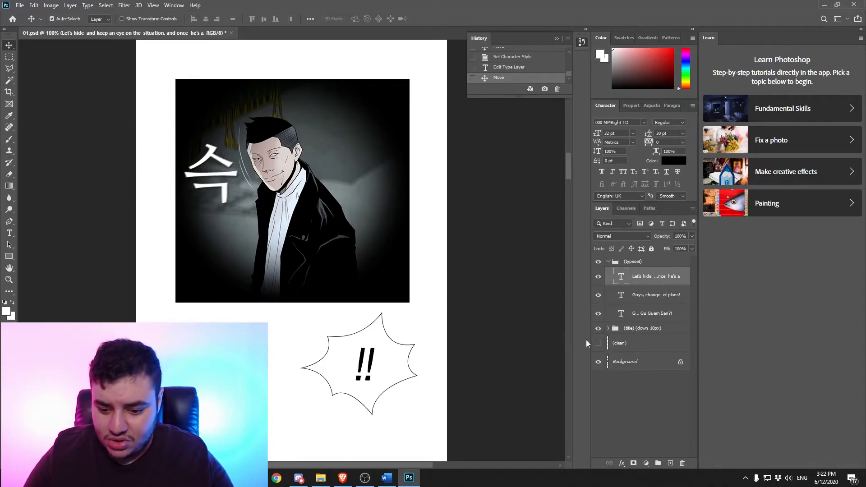
{"action": "left_click", "coordinate": [9, 233]}
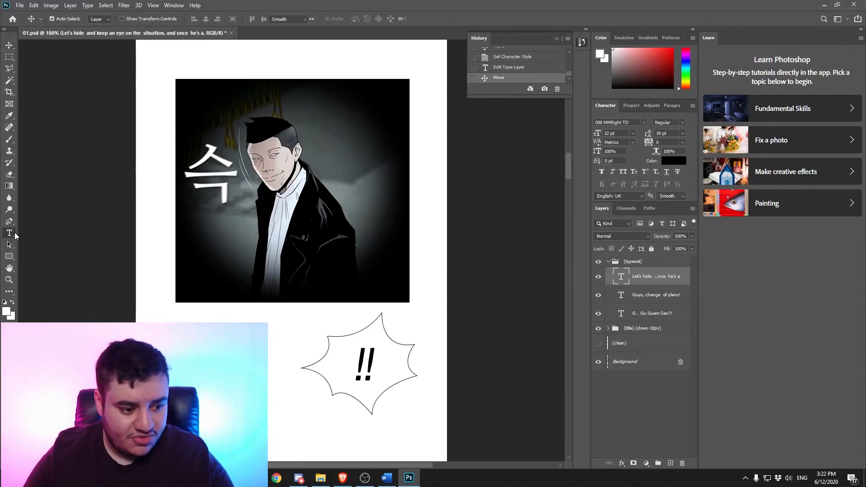
{"action": "left_click_drag", "start_coordinate": [182, 137], "coordinate": [238, 205]}
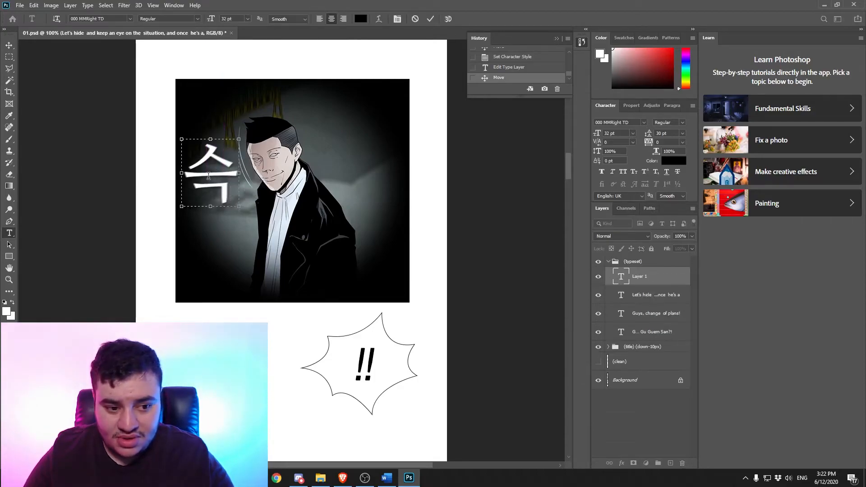
Copy the sound effect word "turn" from the Word script and paste it into the new Photoshop text box
{"action": "left_click", "coordinate": [387, 478]}
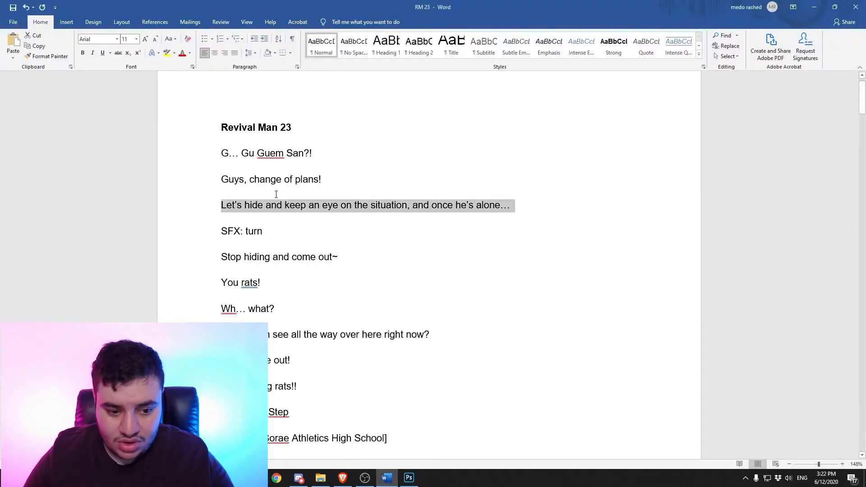
{"action": "left_click", "coordinate": [263, 234]}
{"action": "double_click", "coordinate": [261, 232]}
{"action": "right_click", "coordinate": [254, 231]}
{"action": "left_click", "coordinate": [270, 251]}
{"action": "left_click", "coordinate": [409, 478]}
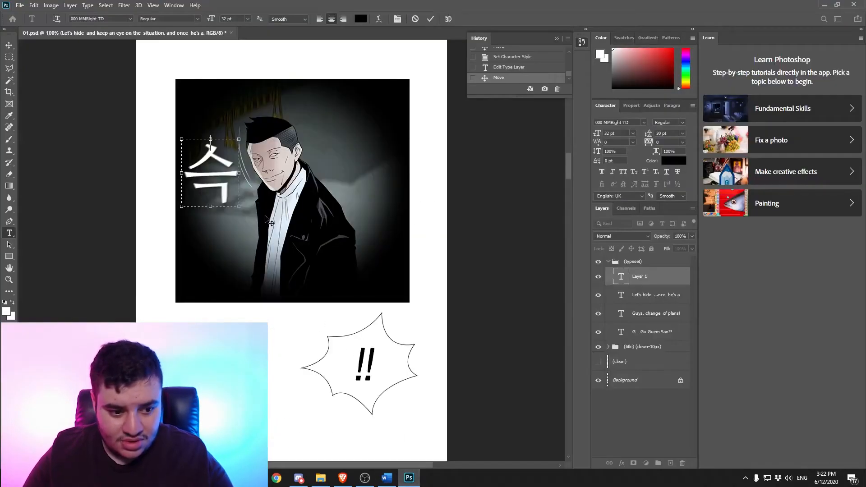
{"action": "key", "text": "ctrl+v"}
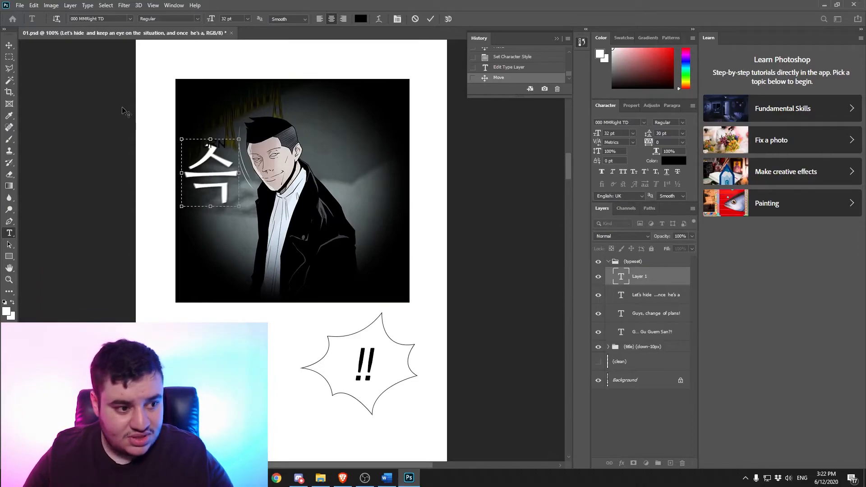
Set the "turn" sound effect text to white (ffffff) and change its font to Felt
{"action": "double_click", "coordinate": [622, 275]}
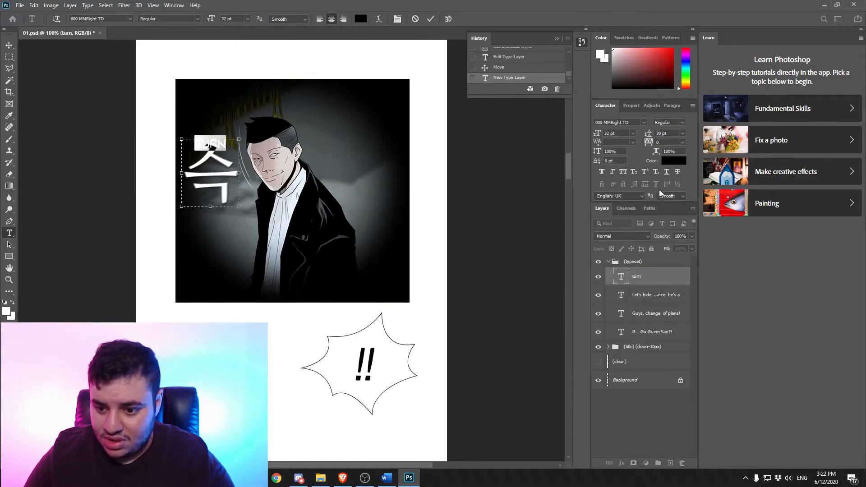
{"action": "left_click", "coordinate": [673, 160]}
{"action": "left_click_drag", "start_coordinate": [409, 227], "coordinate": [368, 66]}
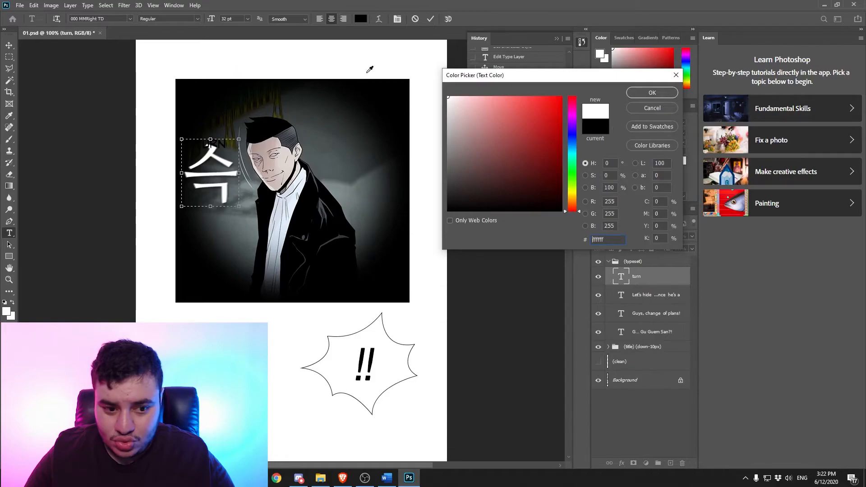
{"action": "key", "text": "Return"}
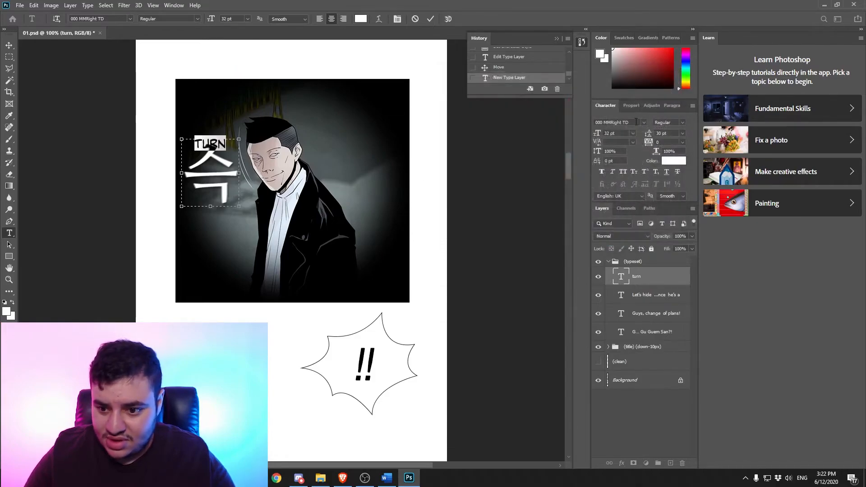
{"action": "left_click", "coordinate": [643, 122]}
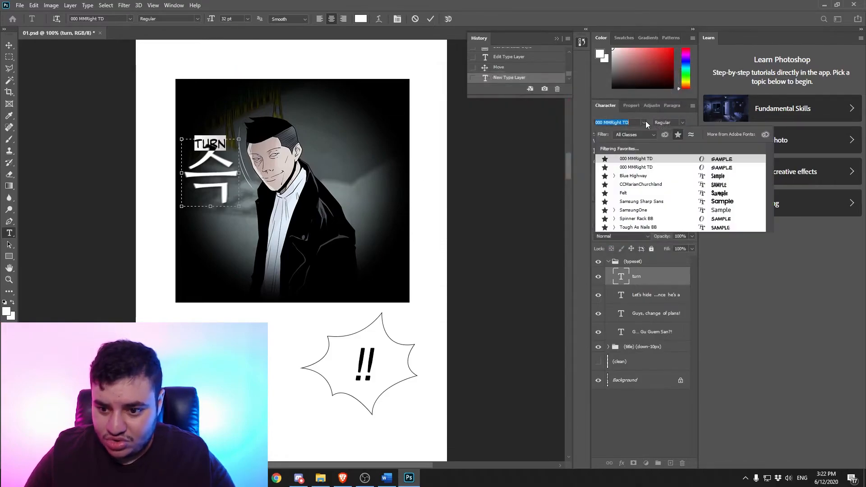
{"action": "left_click", "coordinate": [642, 194]}
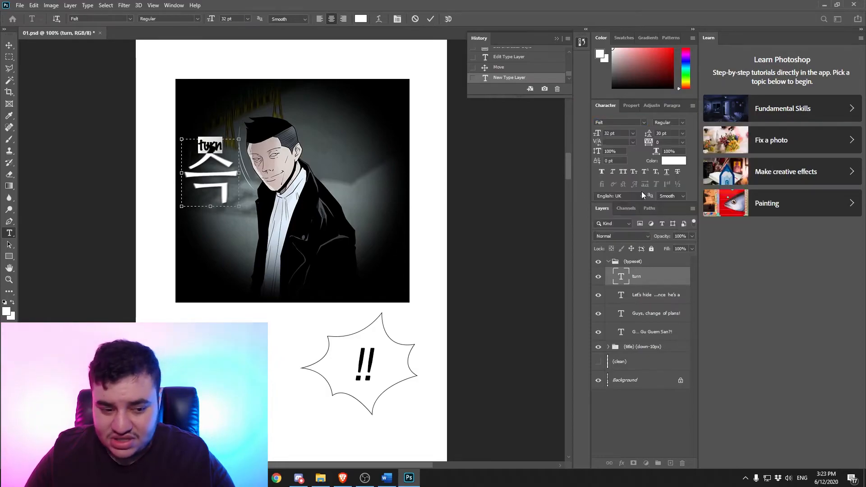
Add a 1 px black outside stroke at 100% opacity to the "turn" text layer
{"action": "double_click", "coordinate": [651, 284]}
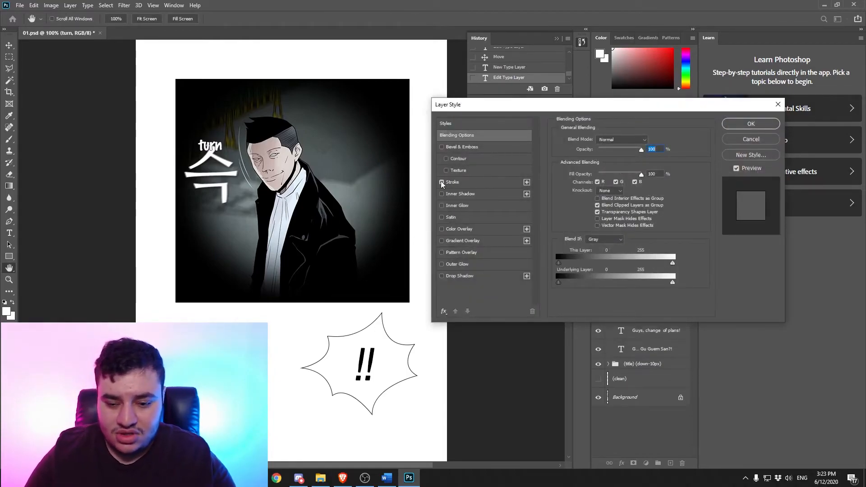
{"action": "left_click", "coordinate": [484, 184]}
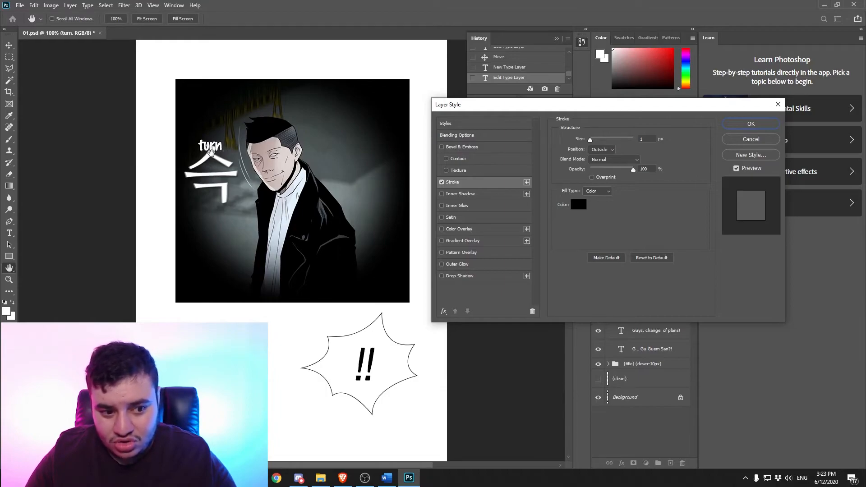
{"action": "left_click", "coordinate": [442, 182]}
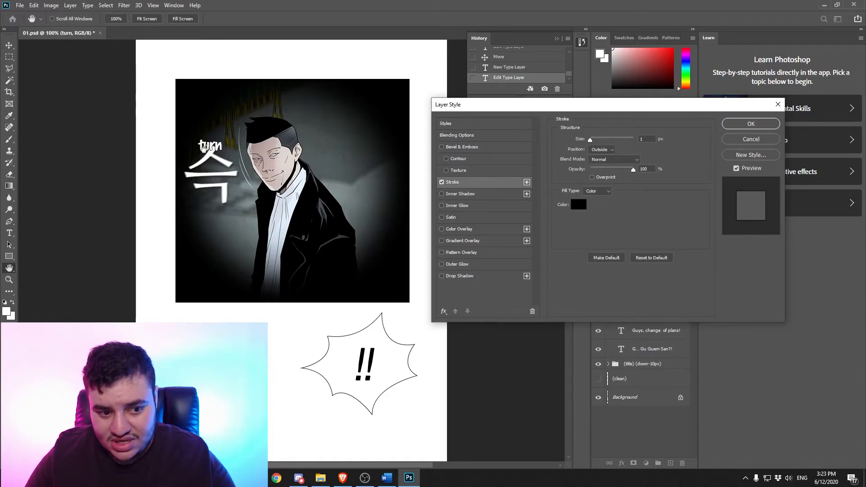
{"action": "left_click", "coordinate": [749, 125]}
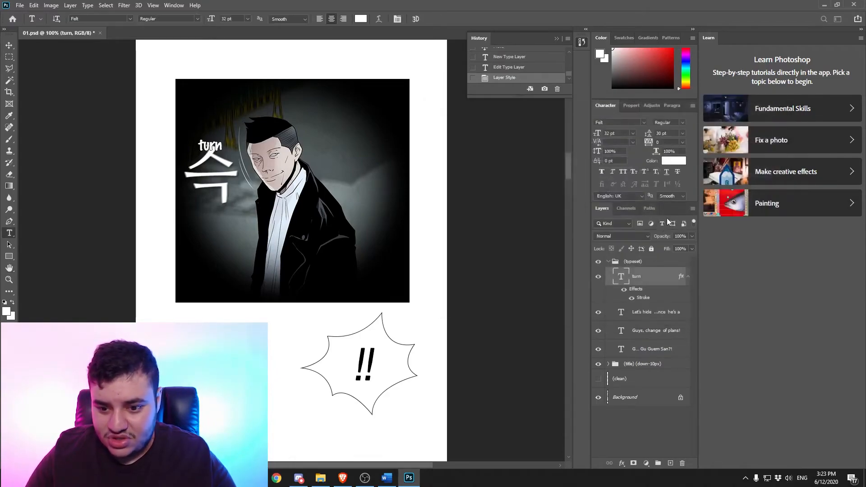
Enlarge "turn" to 60 pt and position it over the Korean sound effect, with the (clean) layer shown again
{"action": "left_click", "coordinate": [632, 133]}
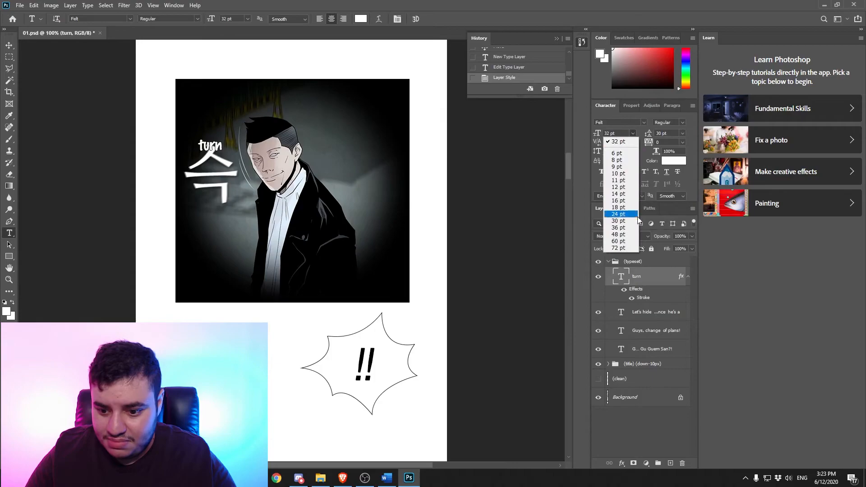
{"action": "left_click", "coordinate": [630, 243]}
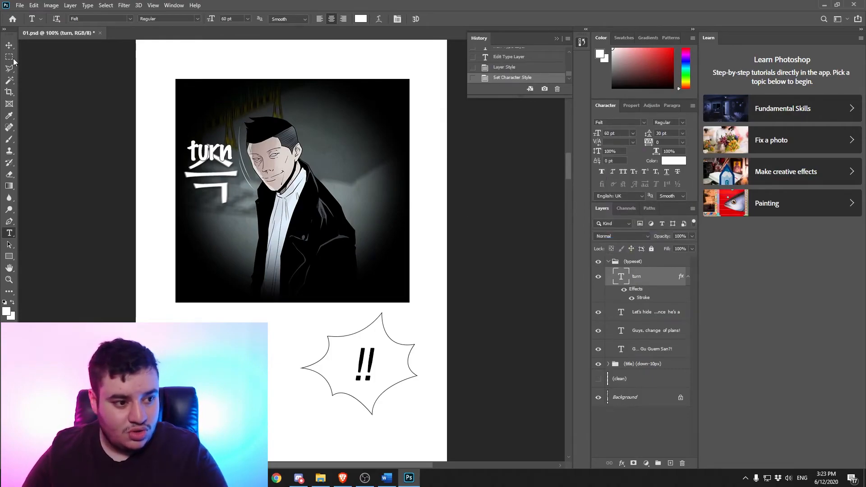
{"action": "key", "text": "v"}
{"action": "left_click_drag", "start_coordinate": [219, 156], "coordinate": [218, 176]}
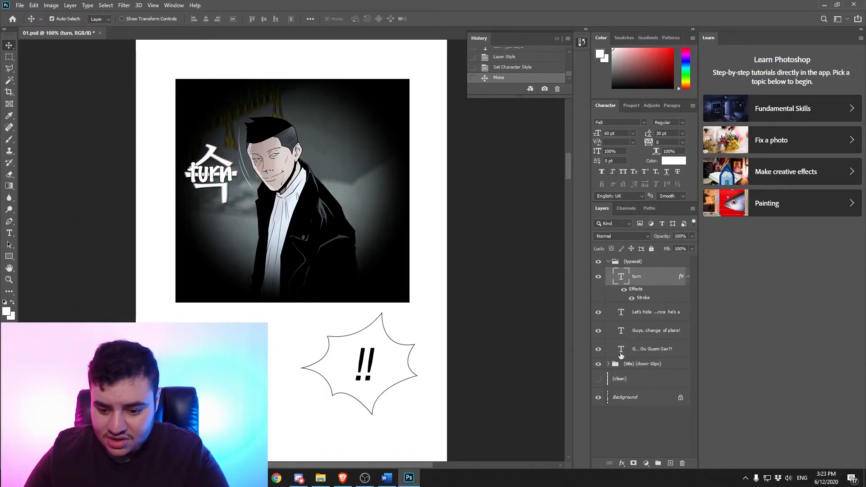
{"action": "left_click", "coordinate": [598, 381]}
{"action": "key", "text": "Up"}
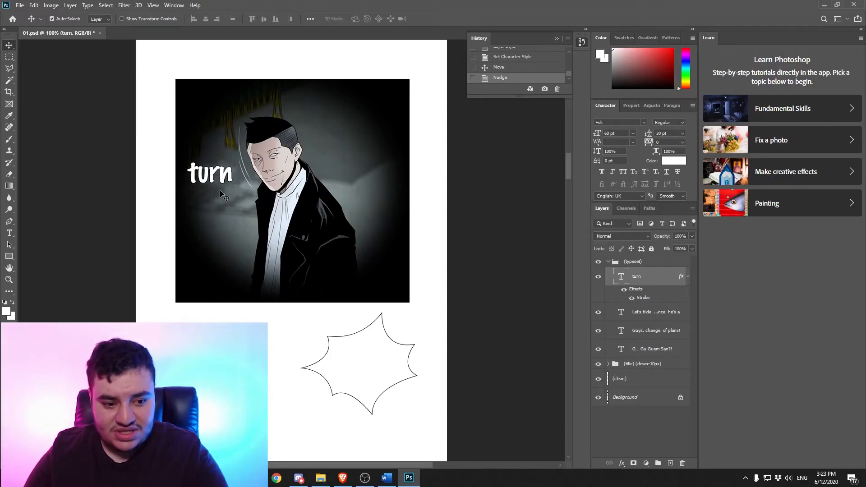
Create a text box inside the empty spiky bubble below the panel of the man in black
{"action": "scroll", "coordinate": [231, 256], "scroll_direction": "down", "scroll_amount": 2}
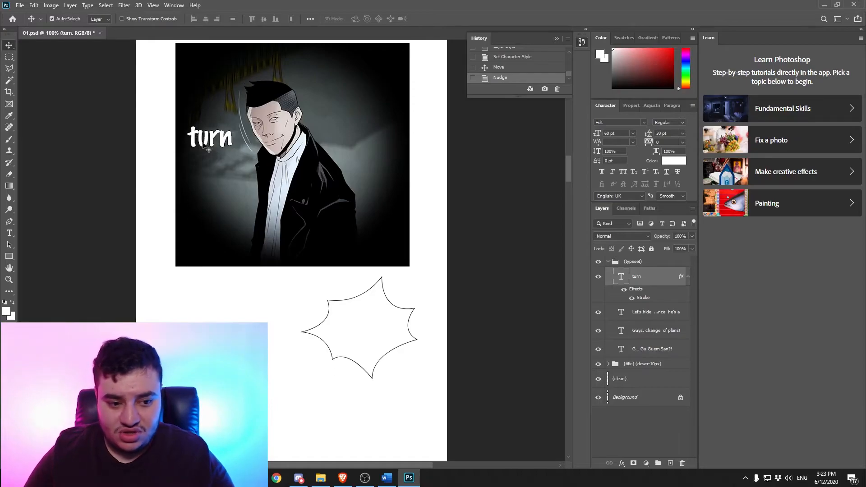
{"action": "scroll", "coordinate": [397, 270], "scroll_direction": "down", "scroll_amount": 5}
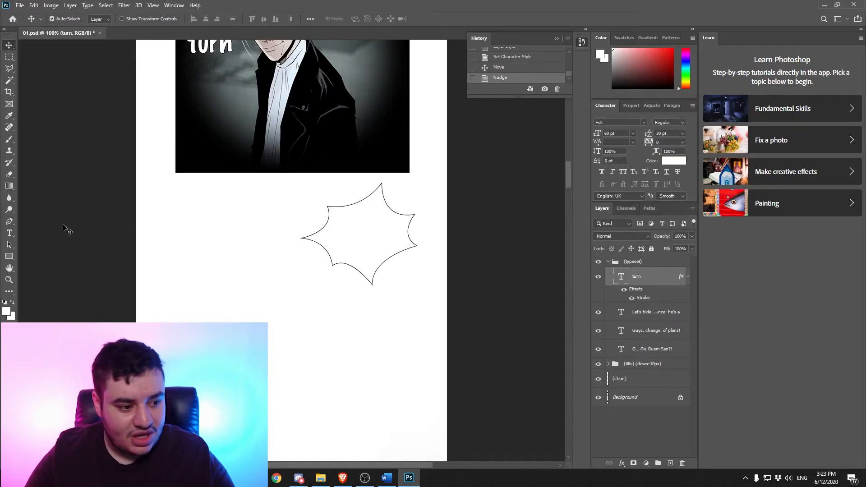
{"action": "left_click", "coordinate": [11, 233]}
{"action": "left_click_drag", "start_coordinate": [323, 203], "coordinate": [403, 271]}
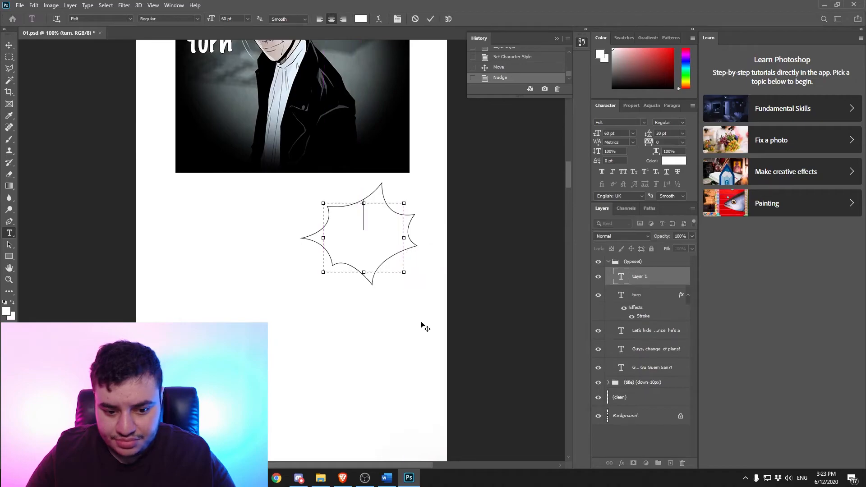
Copy the line "Stop hiding and come out~" from the Word script and paste it unformatted into the spiky bubble's text box in Photoshop
{"action": "left_click", "coordinate": [386, 477]}
{"action": "left_click", "coordinate": [209, 260]}
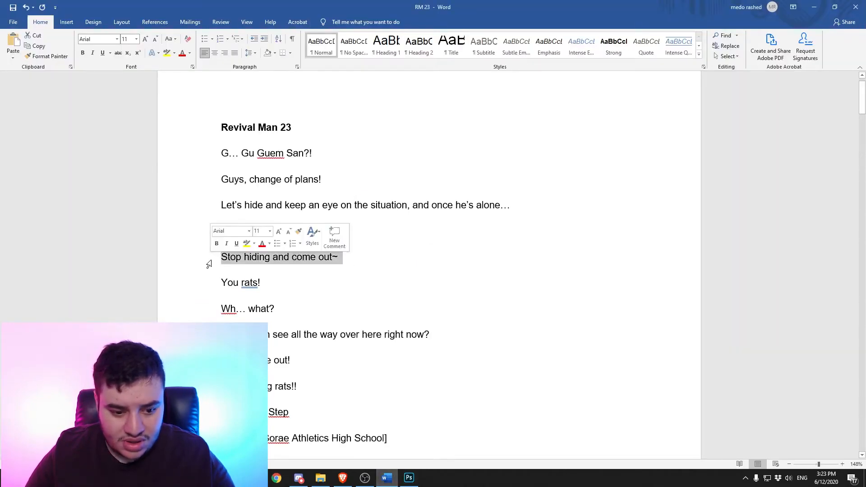
{"action": "right_click", "coordinate": [210, 259]}
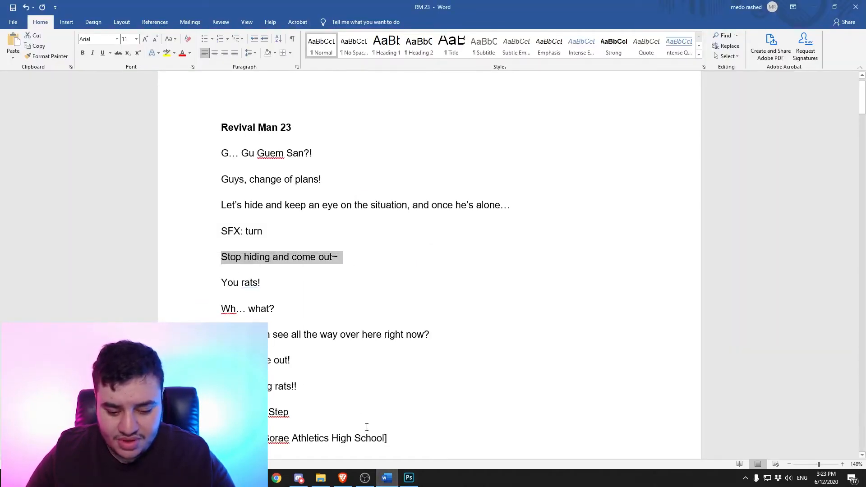
{"action": "left_click", "coordinate": [409, 478]}
{"action": "right_click", "coordinate": [365, 217]}
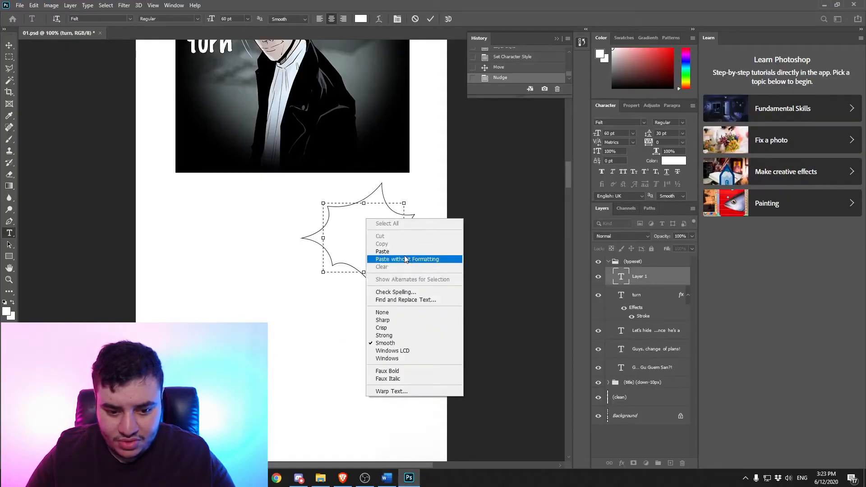
{"action": "left_click", "coordinate": [406, 259]}
Select all the text in the spiky bubble and set its color to black (000000)
{"action": "left_click", "coordinate": [623, 280]}
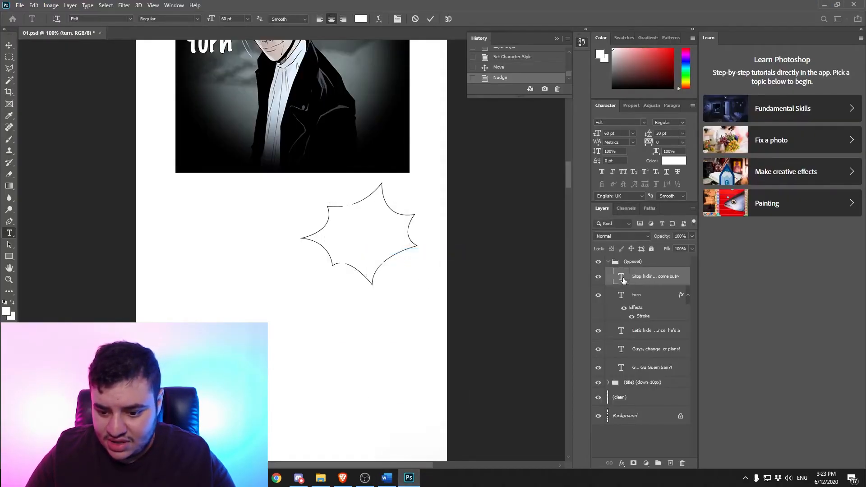
{"action": "double_click", "coordinate": [622, 280]}
{"action": "left_click", "coordinate": [673, 160]}
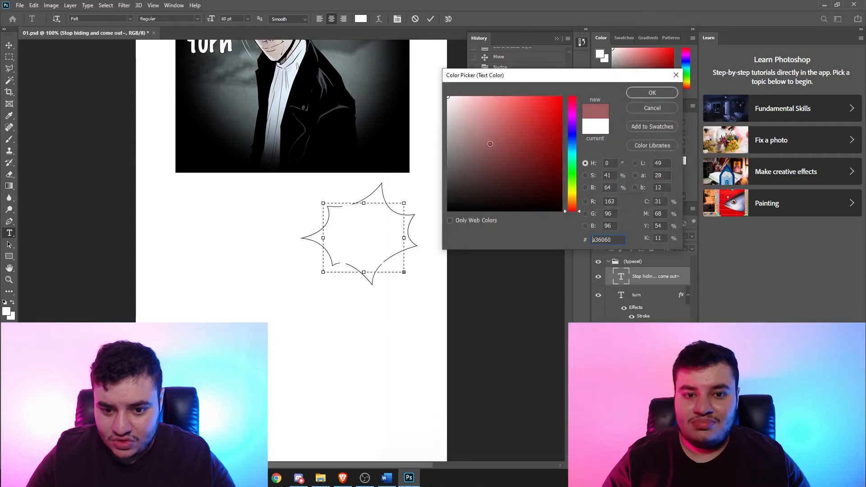
{"action": "type", "text": "000000"}
{"action": "left_click", "coordinate": [653, 93]}
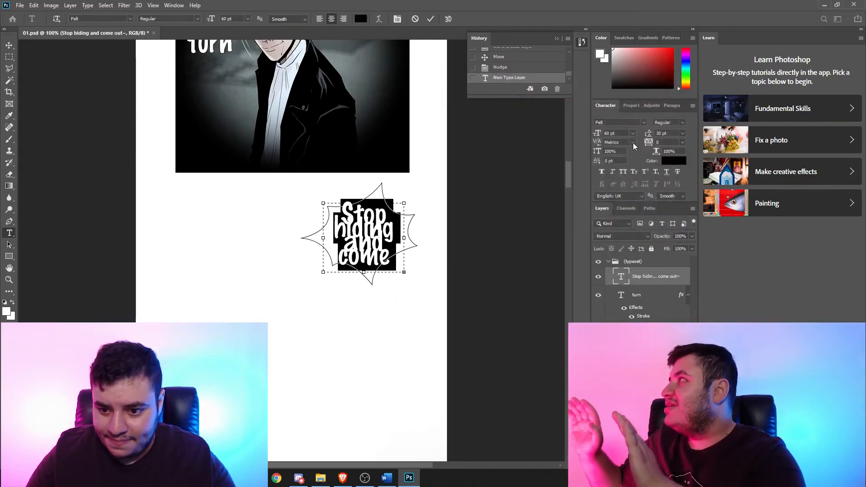
Try the 000 MMRight TD font at 30 pt on the spiky bubble's text
{"action": "left_click", "coordinate": [641, 122]}
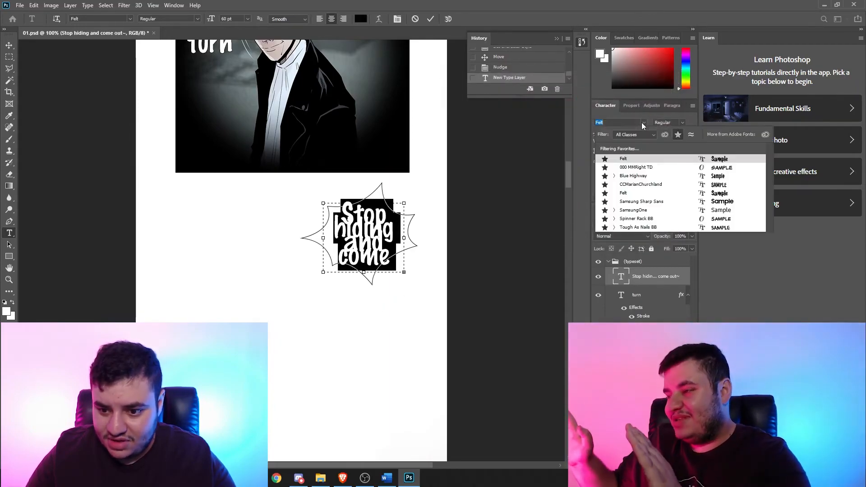
{"action": "left_click", "coordinate": [650, 170]}
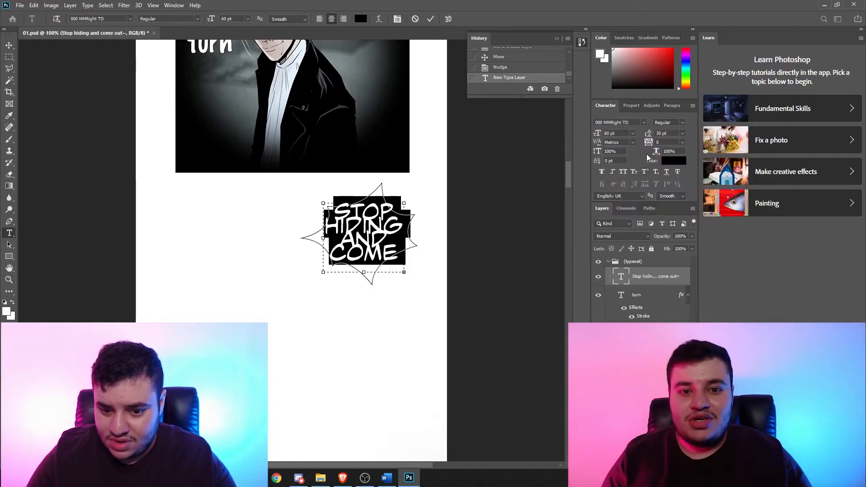
{"action": "left_click", "coordinate": [633, 133]}
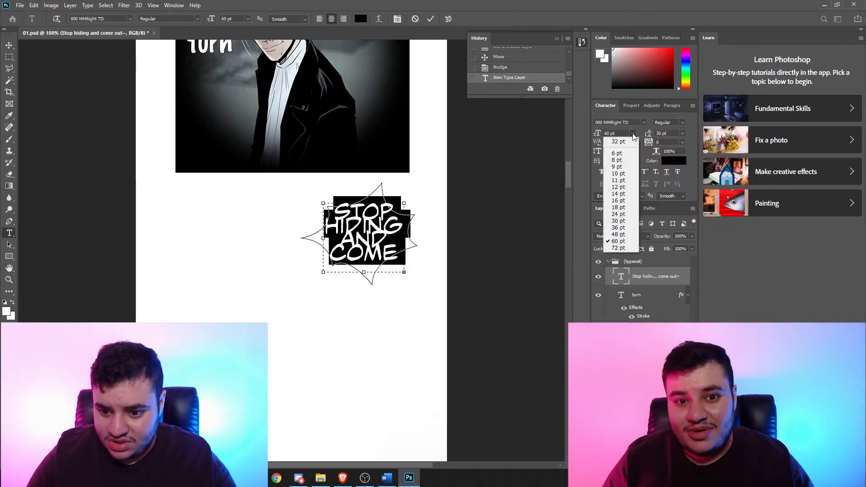
{"action": "left_click", "coordinate": [625, 221]}
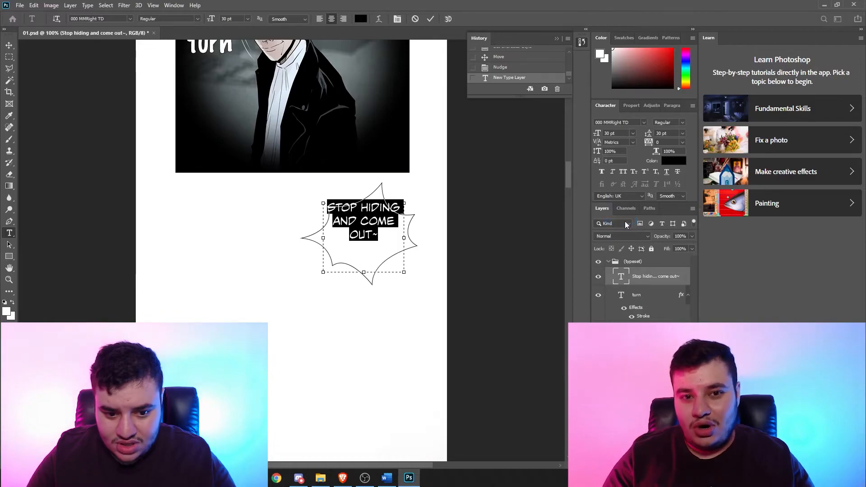
Set the spiky bubble's text to the Tough As Nails BB font at 36 pt
{"action": "left_click", "coordinate": [645, 120]}
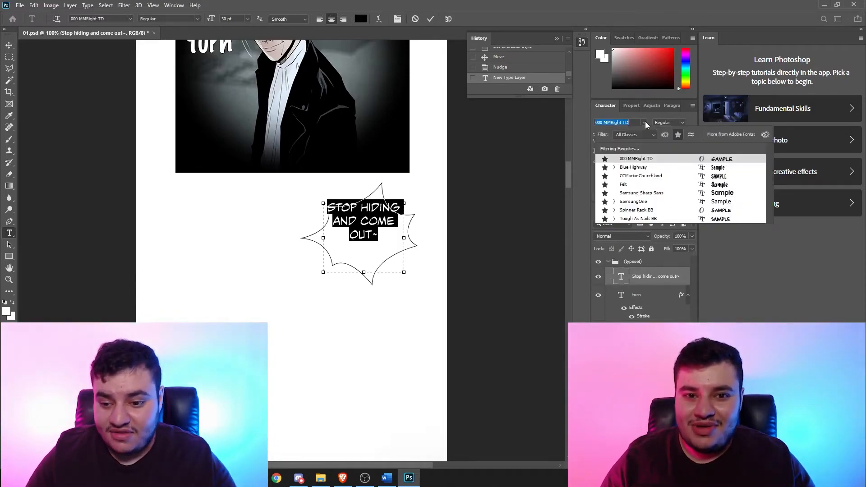
{"action": "left_click", "coordinate": [648, 219]}
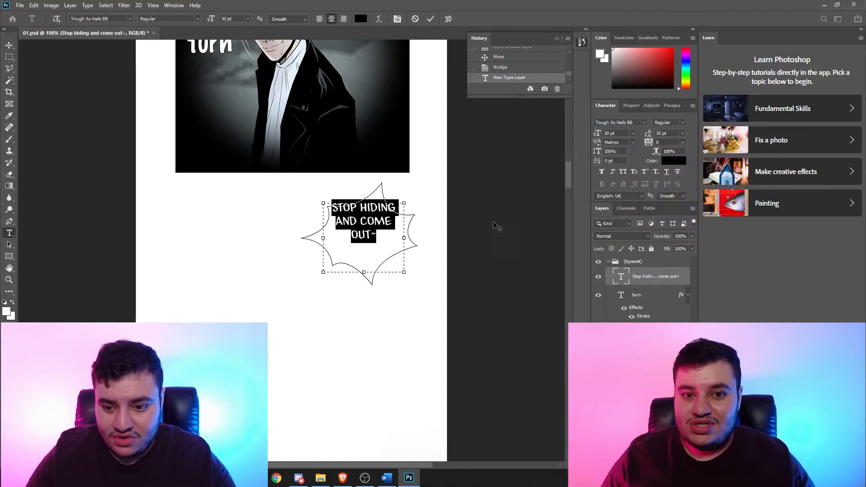
{"action": "left_click", "coordinate": [399, 235]}
{"action": "left_click_drag", "start_coordinate": [393, 241], "coordinate": [318, 202]}
{"action": "left_click", "coordinate": [633, 133]}
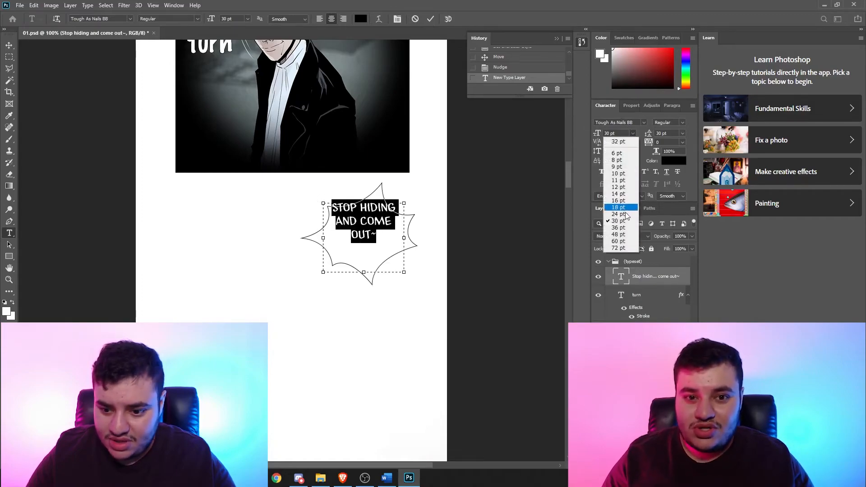
{"action": "left_click", "coordinate": [627, 227]}
{"action": "left_click", "coordinate": [378, 254]}
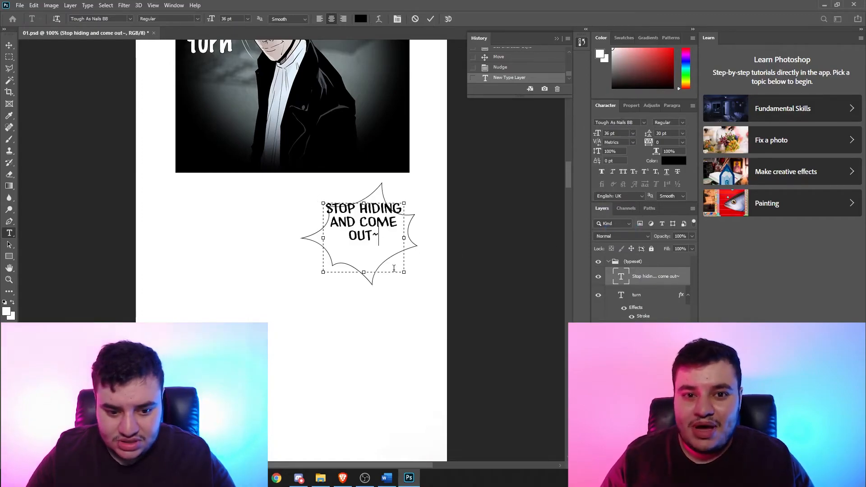
Try line breaks after "Stop" and "come" in the spiky bubble's text, and remove them again
{"action": "left_click", "coordinate": [358, 211]}
{"action": "key", "text": "Return"}
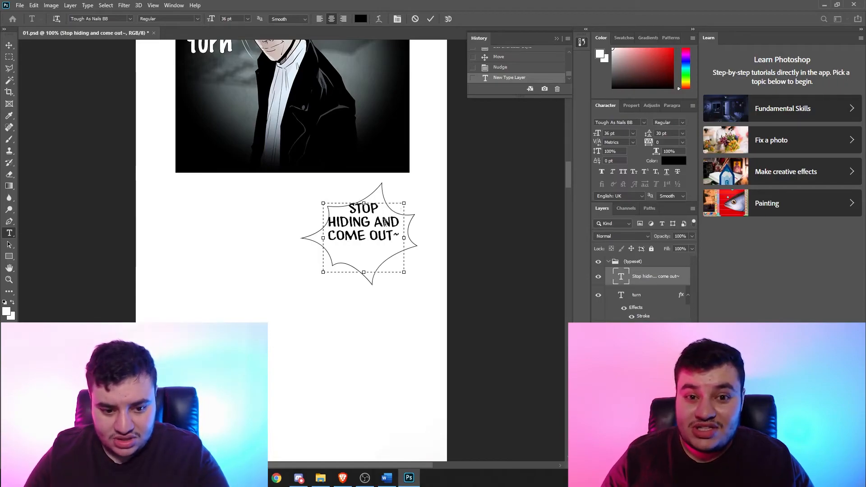
{"action": "key", "text": "BackSpace"}
{"action": "key", "text": "Return"}
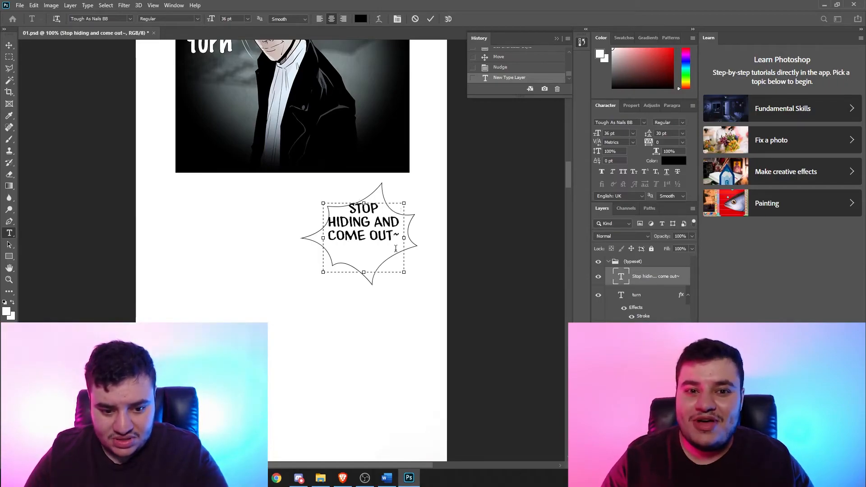
{"action": "left_click", "coordinate": [370, 235]}
{"action": "key", "text": "Return"}
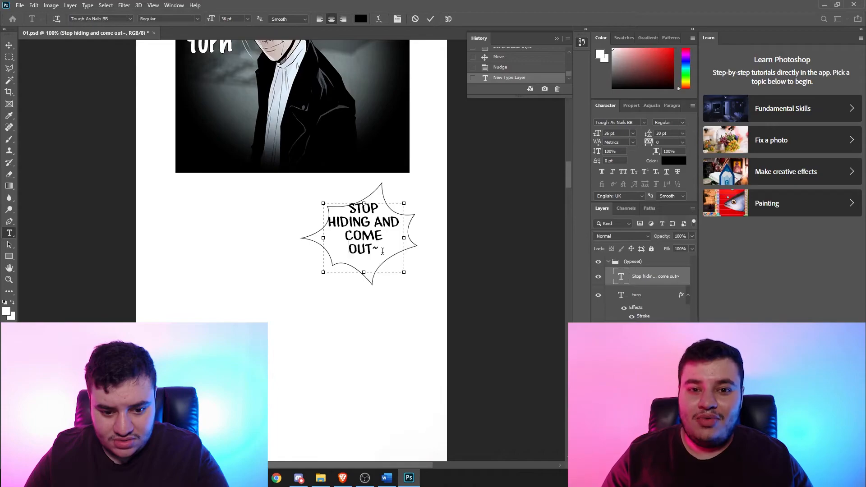
{"action": "key", "text": "BackSpace"}
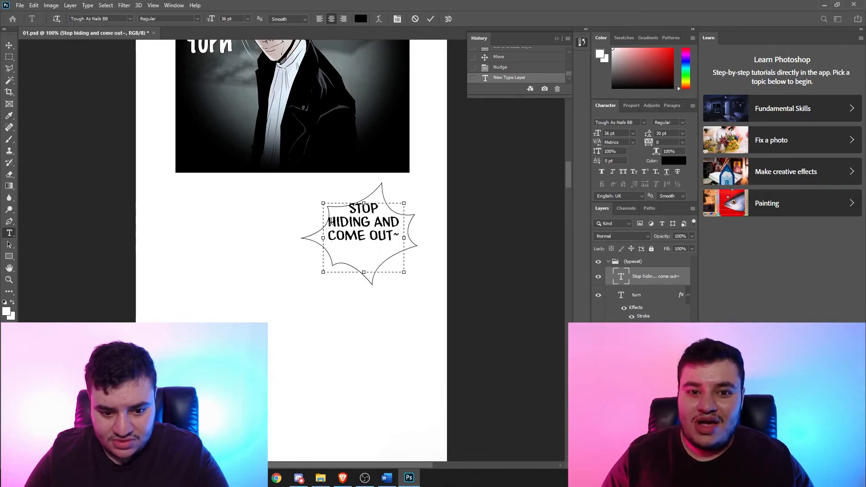
{"action": "key", "text": "BackSpace"}
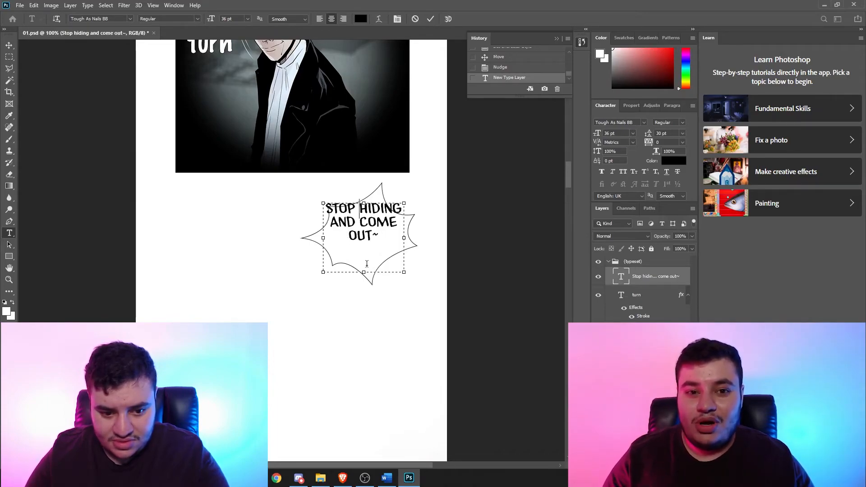
Break the spiky bubble's text into four lines: "Stop", "hiding and", "come" and "out~"
{"action": "key", "text": "Return"}
{"action": "key", "text": "BackSpace"}
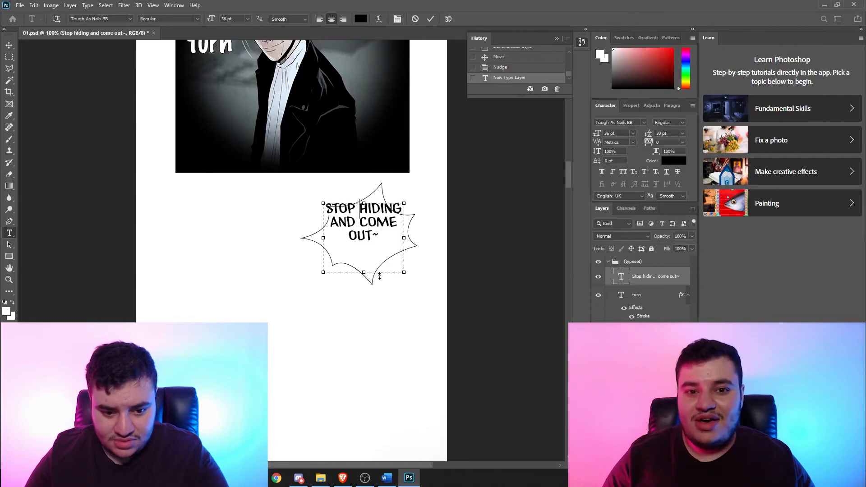
{"action": "key", "text": "Return"}
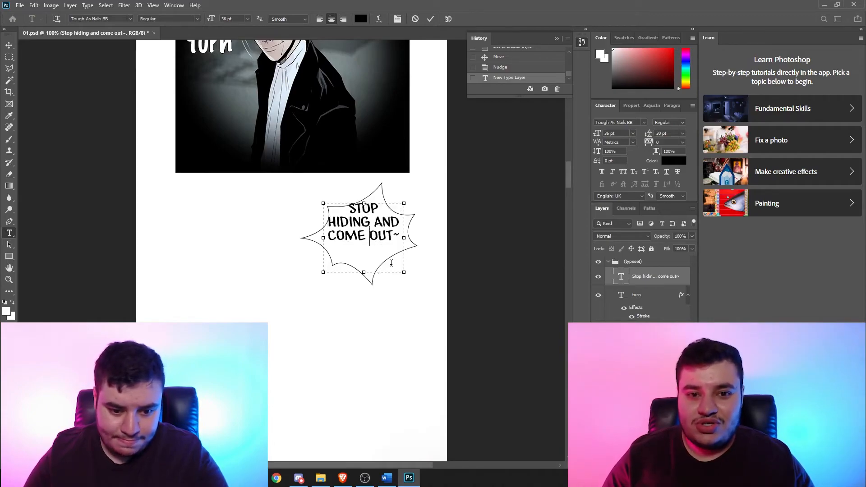
{"action": "key", "text": "Return"}
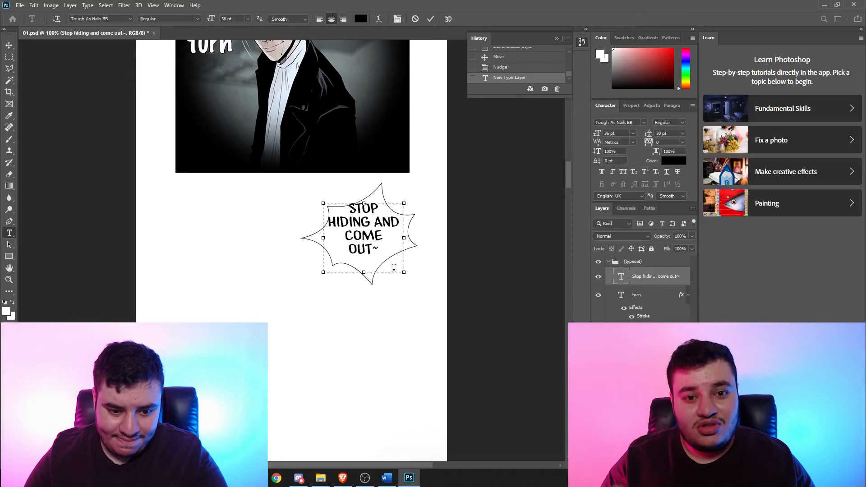
Nudge the "Stop hiding and come out~" text down and slightly right to centre it inside the spiky bubble
{"action": "left_click", "coordinate": [10, 45]}
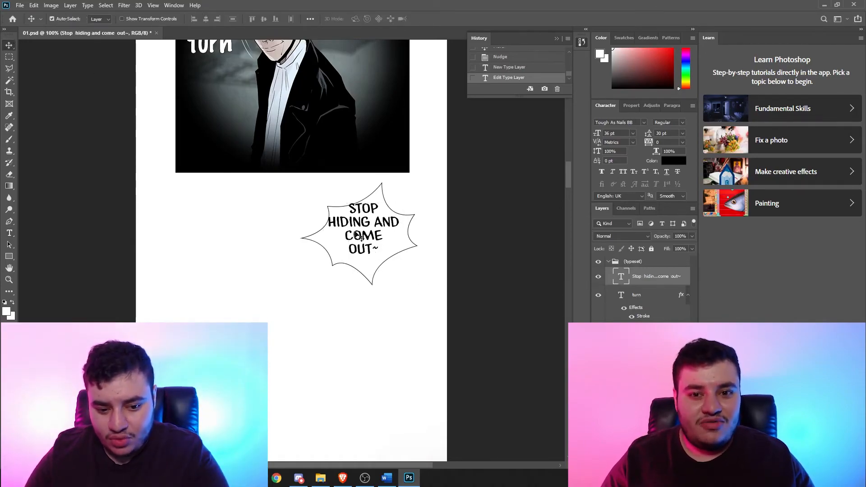
{"action": "key", "text": "Down"}
{"action": "key", "text": "Down"}
{"action": "key", "text": "Down"}
{"action": "key", "text": "Down"}
{"action": "key", "text": "Down"}
{"action": "key", "text": "Down"}
{"action": "key", "text": "Down"}
{"action": "key", "text": "Down"}
{"action": "key", "text": "Down"}
{"action": "key", "text": "Down"}
{"action": "key", "text": "Down"}
{"action": "key", "text": "Down"}
{"action": "key", "text": "Down"}
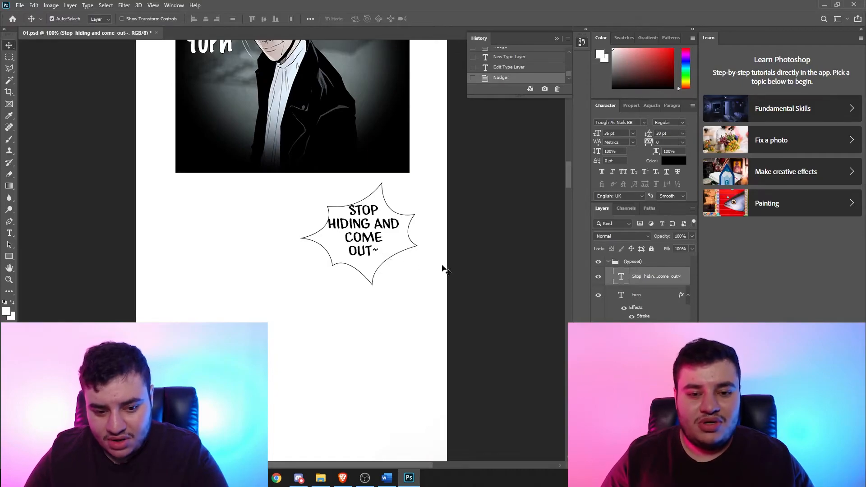
{"action": "key", "text": "Down"}
{"action": "key", "text": "Down"}
{"action": "key", "text": "Down"}
{"action": "key", "text": "Right"}
{"action": "key", "text": "Right"}
{"action": "key", "text": "Right"}
{"action": "key", "text": "Right"}
{"action": "key", "text": "Down"}
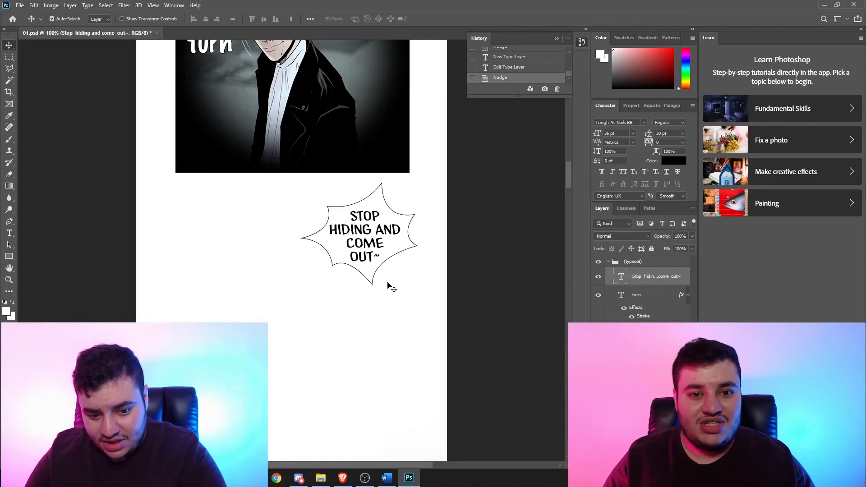
{"action": "key", "text": "Down"}
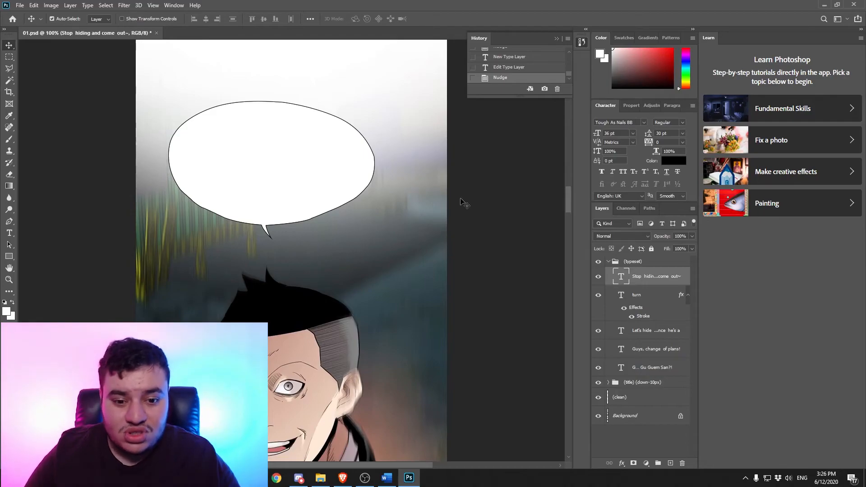
Switch to Logitech Options, skipping the offered update, and open the MX Master mouse's settings
{"action": "key", "text": "super"}
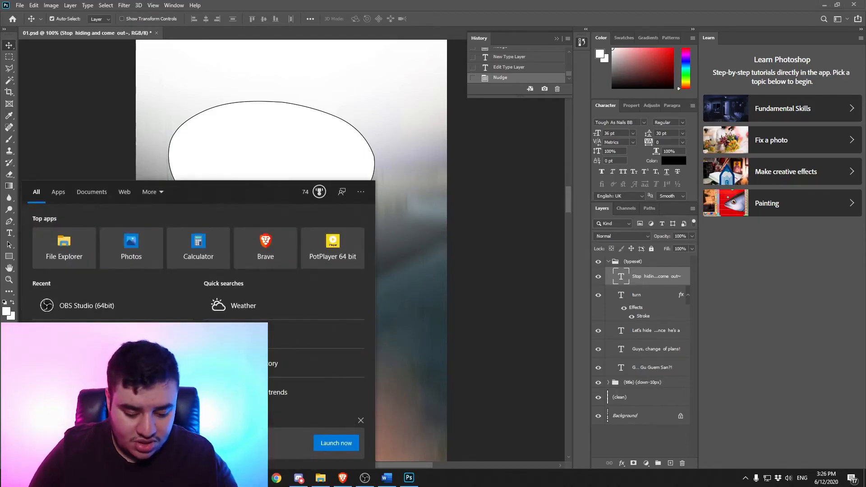
{"action": "type", "text": "log"}
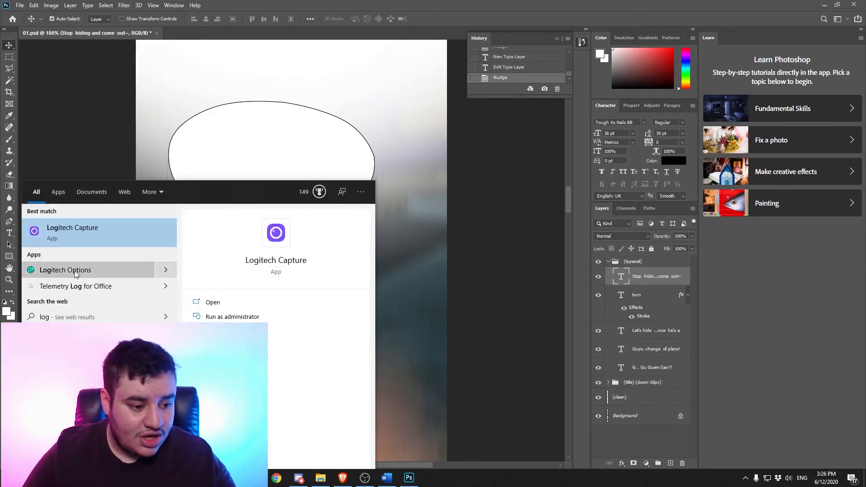
{"action": "left_click", "coordinate": [87, 270]}
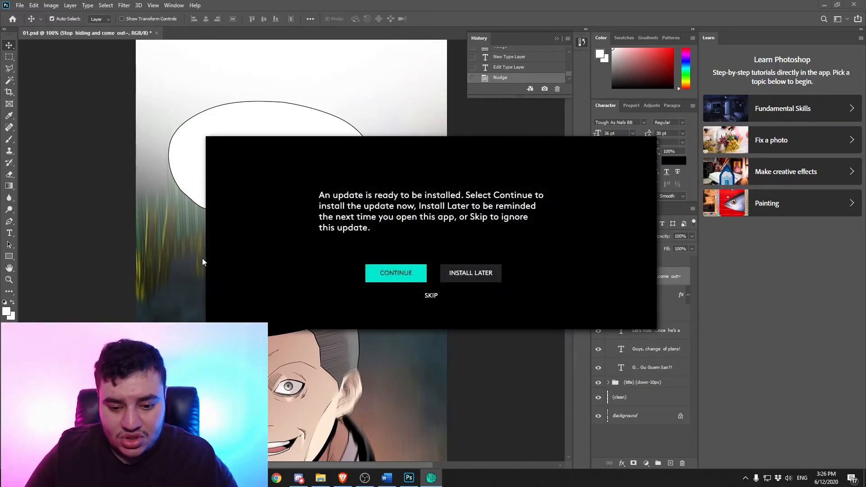
{"action": "left_click", "coordinate": [429, 296]}
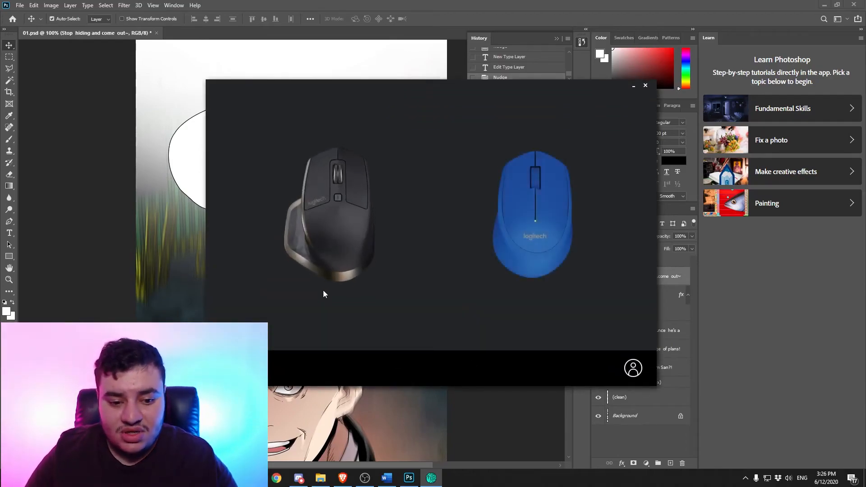
{"action": "left_click", "coordinate": [330, 199]}
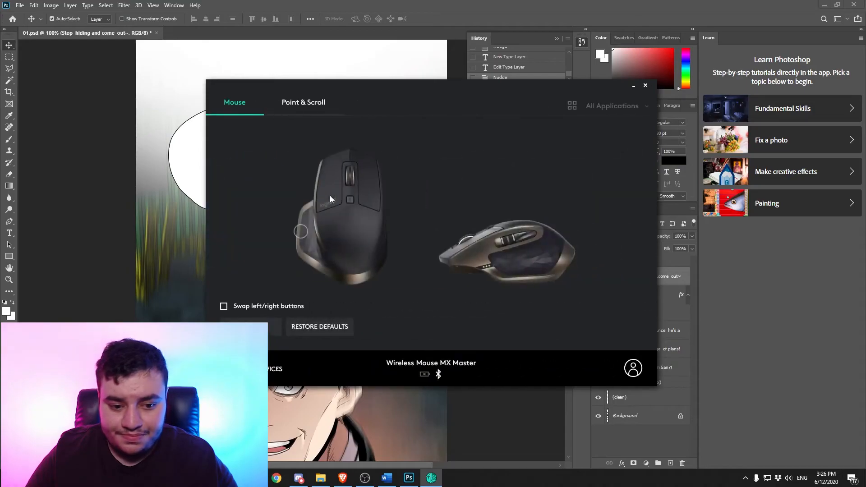
Turn on application-specific settings for the mouse and show the Adobe Photoshop profile
{"action": "left_click", "coordinate": [623, 106]}
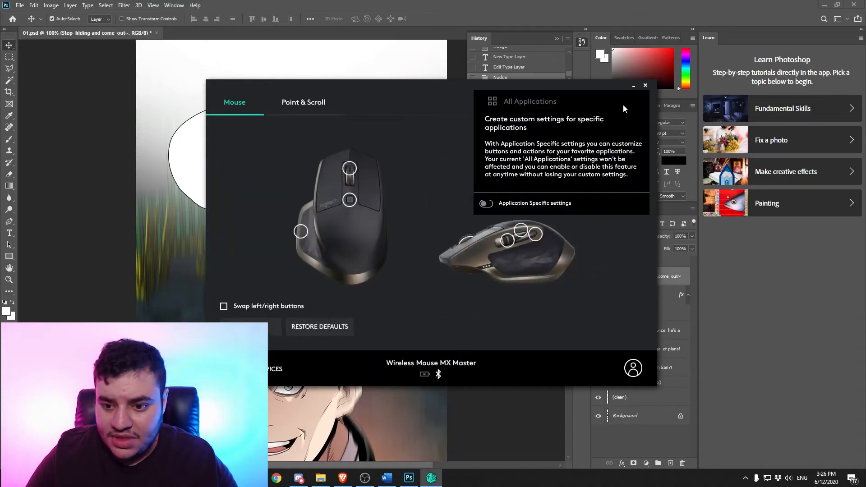
{"action": "left_click", "coordinate": [487, 203]}
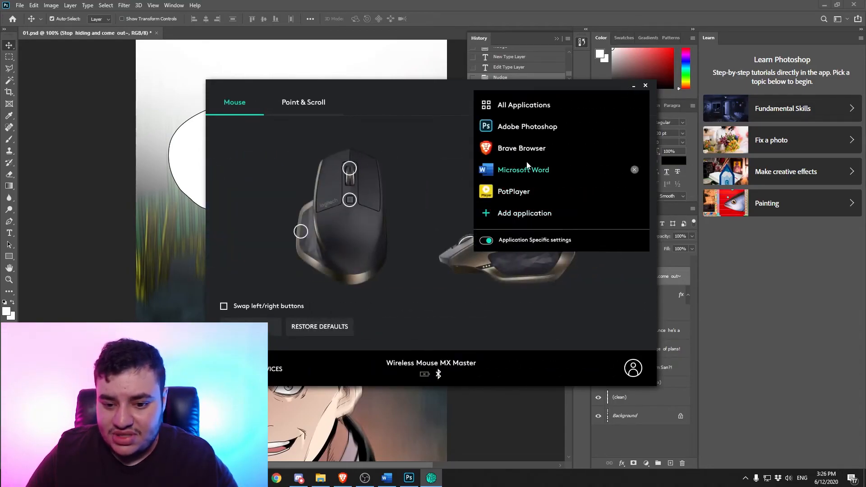
{"action": "left_click", "coordinate": [531, 127]}
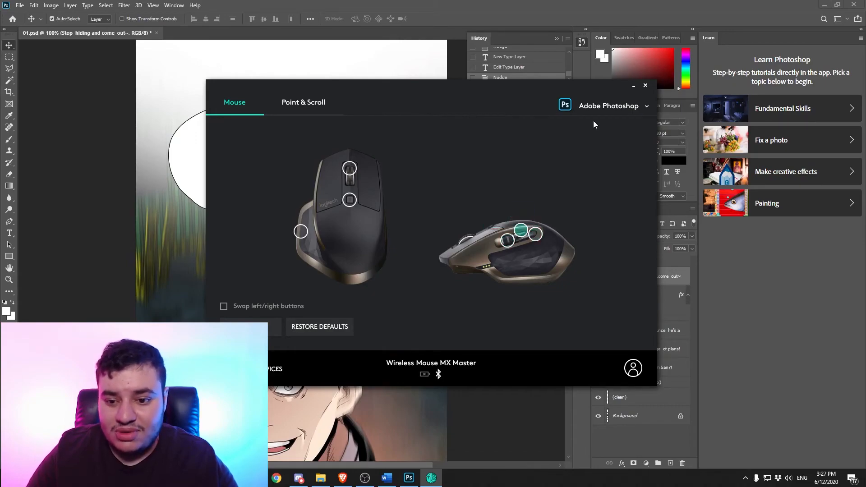
Compare the mouse button profiles of Microsoft Word and Adobe Photoshop, and minimize Logitech Options
{"action": "left_click", "coordinate": [594, 105]}
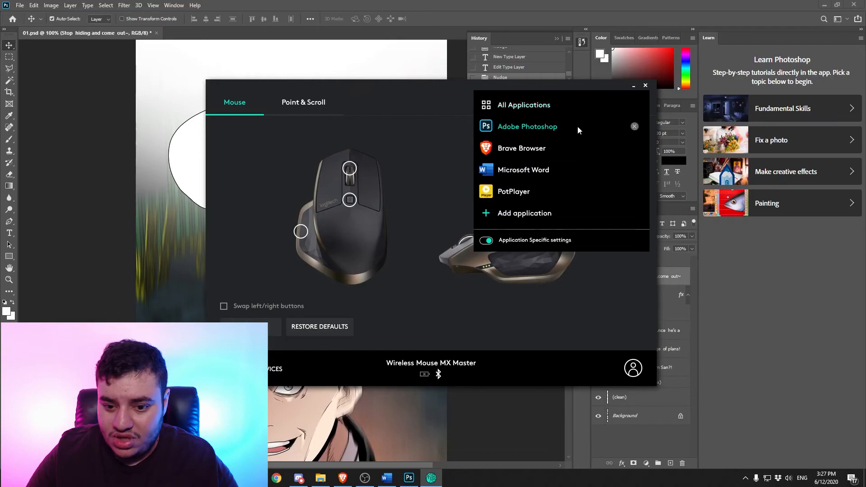
{"action": "left_click", "coordinate": [540, 169]}
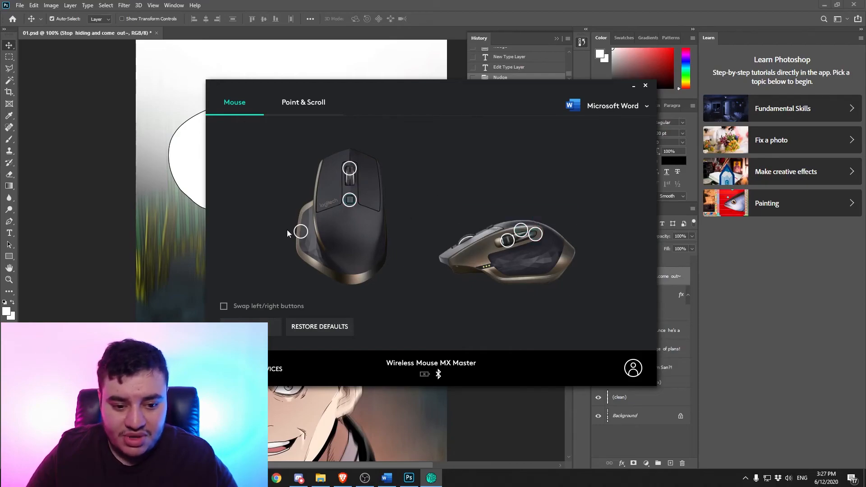
{"action": "left_click", "coordinate": [612, 105]}
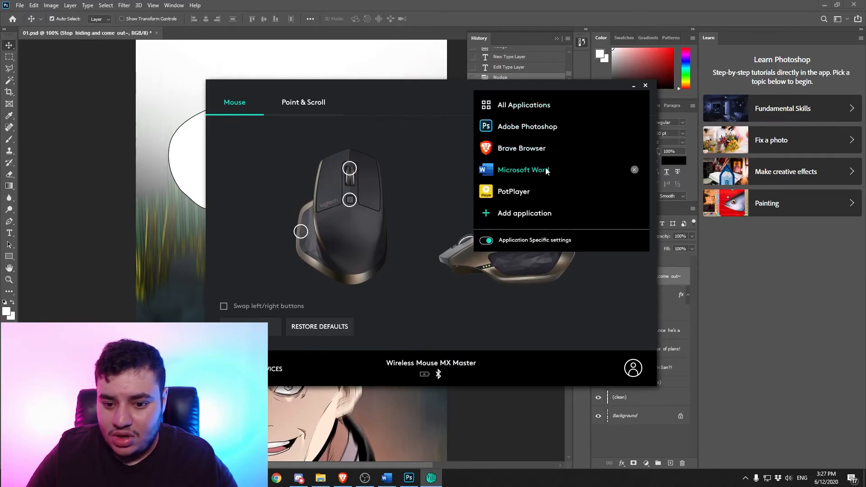
{"action": "left_click", "coordinate": [523, 131]}
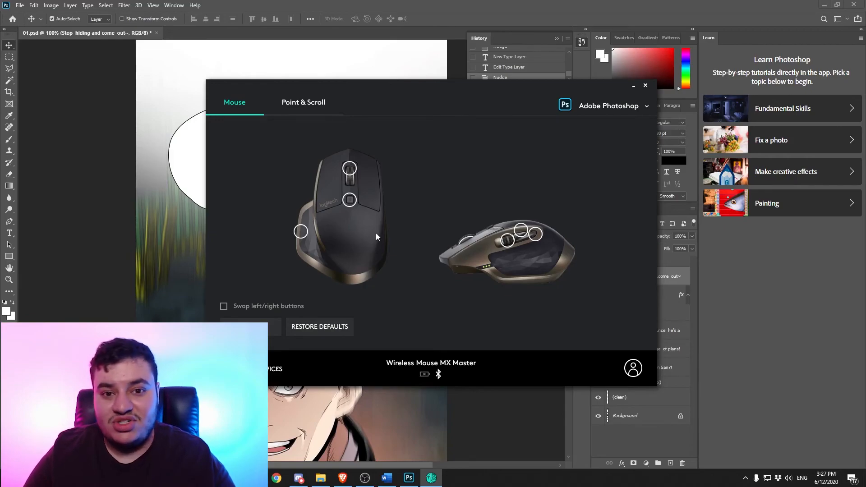
{"action": "left_click", "coordinate": [633, 86]}
Draw a text box across the empty oval speech bubble above the grinning man's head
{"action": "scroll", "coordinate": [310, 231], "scroll_direction": "down", "scroll_amount": 3}
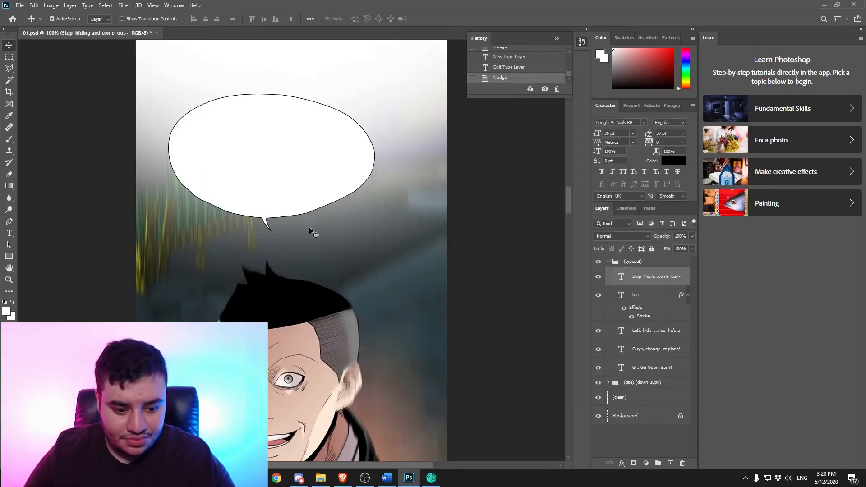
{"action": "left_click", "coordinate": [9, 234]}
{"action": "left_click_drag", "start_coordinate": [182, 91], "coordinate": [359, 189]}
Bring Logitech Options back up and close it
{"action": "left_click", "coordinate": [431, 479]}
{"action": "left_click", "coordinate": [431, 478]}
{"action": "left_click", "coordinate": [431, 478]}
{"action": "left_click", "coordinate": [647, 87]}
Copy the line "You rats!" from the Word script and paste it into the oval bubble's text box in Photoshop
{"action": "left_click", "coordinate": [386, 478]}
{"action": "left_click", "coordinate": [210, 283]}
{"action": "key", "text": "ctrl+c"}
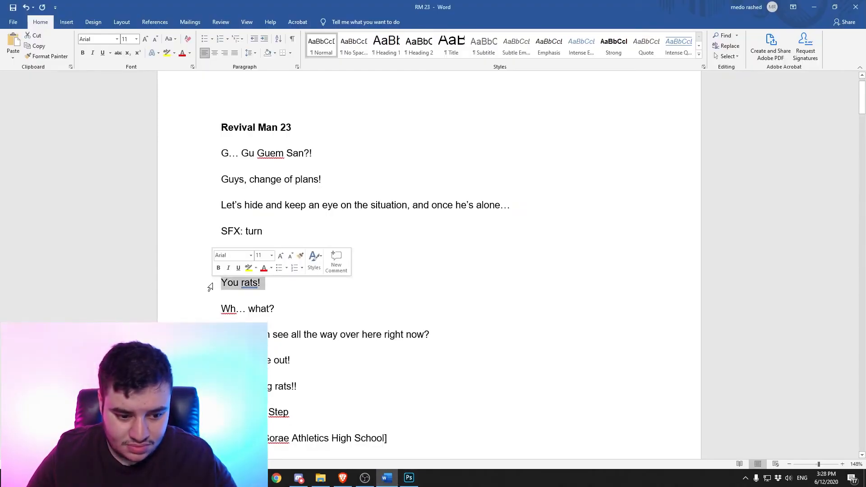
{"action": "left_click", "coordinate": [409, 477]}
{"action": "key", "text": "ctrl+v"}
Move "You rats!" down to the middle of its oval bubble and set its font to 000 MMRight TD
{"action": "left_click", "coordinate": [9, 45]}
{"action": "left_click_drag", "start_coordinate": [288, 97], "coordinate": [288, 135]}
{"action": "scroll", "coordinate": [247, 259], "scroll_direction": "down", "scroll_amount": 10}
{"action": "scroll", "coordinate": [247, 259], "scroll_direction": "up", "scroll_amount": 12}
{"action": "left_click", "coordinate": [644, 123]}
{"action": "left_click", "coordinate": [643, 160]}
{"action": "left_click", "coordinate": [643, 122]}
{"action": "left_click", "coordinate": [644, 160]}
Draw a text box in the next bubble and paste the line "Wh… what?" from the Word script into it
{"action": "scroll", "coordinate": [382, 218], "scroll_direction": "down", "scroll_amount": 10}
{"action": "key", "text": "t"}
{"action": "left_click_drag", "start_coordinate": [195, 159], "coordinate": [384, 277]}
{"action": "key", "text": "alt+Tab"}
{"action": "left_click", "coordinate": [209, 332]}
{"action": "key", "text": "ctrl+c"}
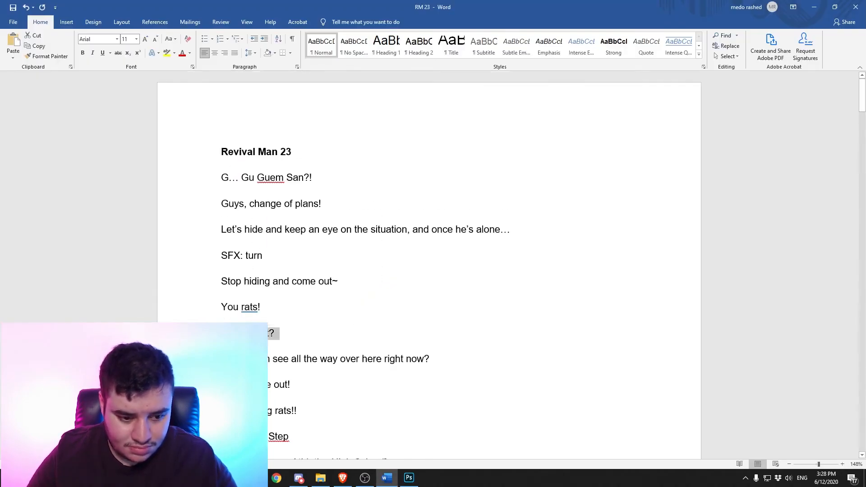
{"action": "key", "text": "alt+Tab"}
{"action": "key", "text": "ctrl+v"}
Draw a text box in the small spiky bubble under the panel and enter "!!" in it
{"action": "scroll", "coordinate": [232, 301], "scroll_direction": "down", "scroll_amount": 10}
{"action": "scroll", "coordinate": [232, 300], "scroll_direction": "down", "scroll_amount": 5}
{"action": "left_click_drag", "start_coordinate": [194, 116], "coordinate": [299, 163]}
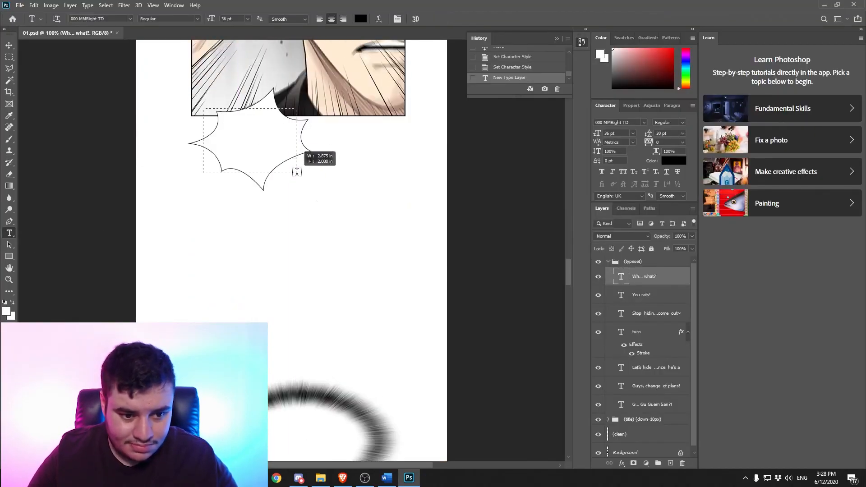
{"action": "key", "text": "alt+Tab"}
{"action": "key", "text": "alt+Tab"}
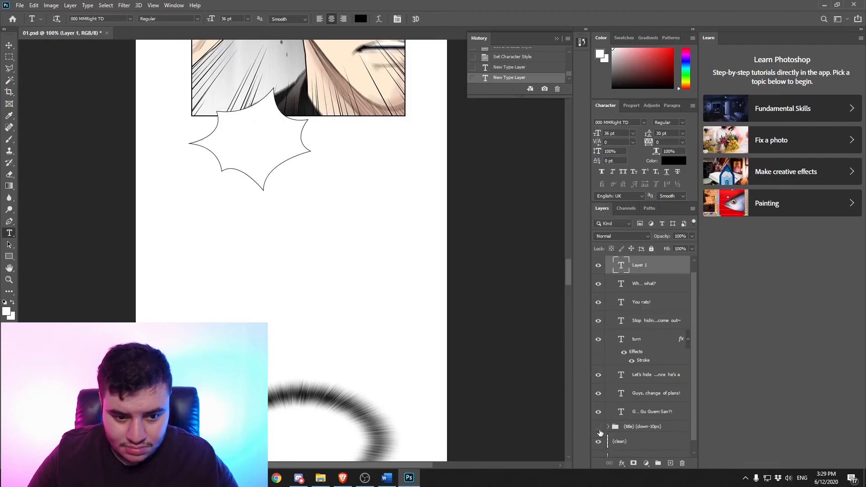
{"action": "left_click_drag", "start_coordinate": [210, 108], "coordinate": [297, 179]}
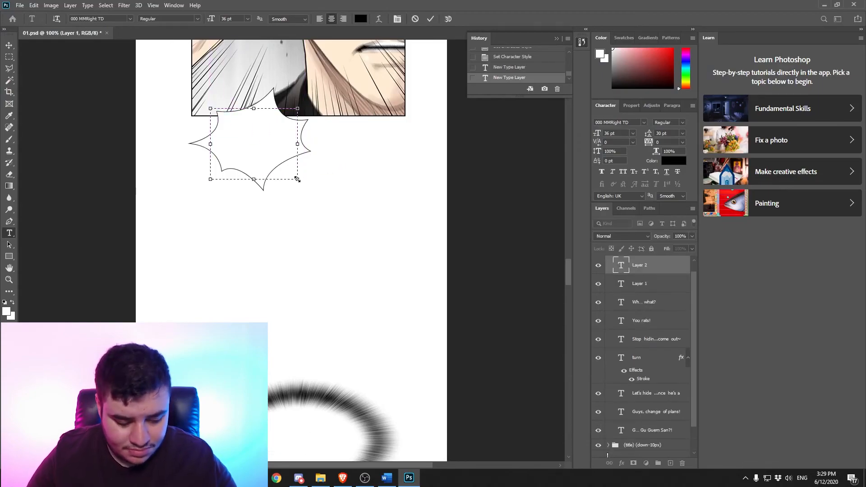
{"action": "key", "text": "ctrl+v"}
Add a text box in the fuzzy oval bubble with the script line "H… he can see all the way over here right now?"
{"action": "scroll", "coordinate": [290, 270], "scroll_direction": "down", "scroll_amount": 2}
{"action": "scroll", "coordinate": [291, 270], "scroll_direction": "down", "scroll_amount": 8}
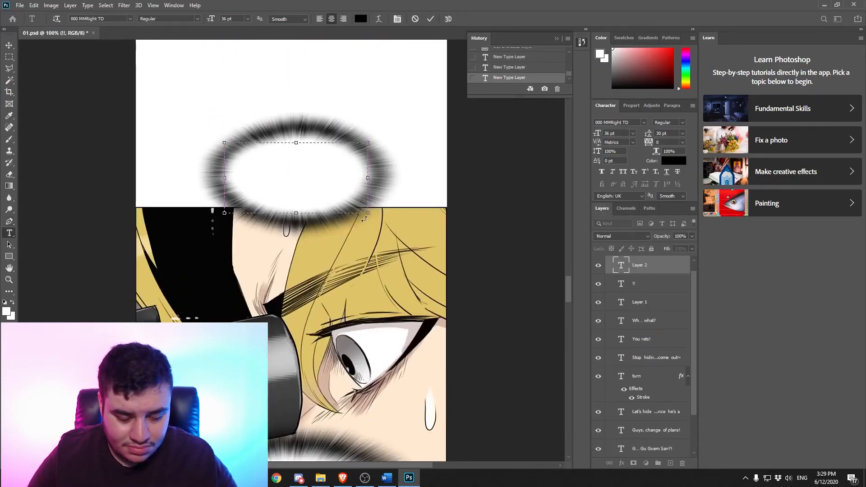
{"action": "key", "text": "alt+Tab"}
{"action": "scroll", "coordinate": [201, 292], "scroll_direction": "down", "scroll_amount": 3}
{"action": "key", "text": "alt+Tab"}
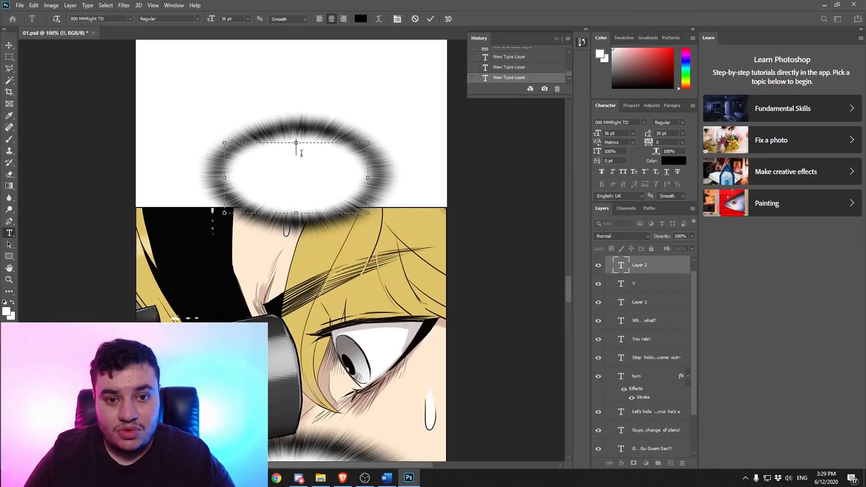
{"action": "key", "text": "ctrl+v"}
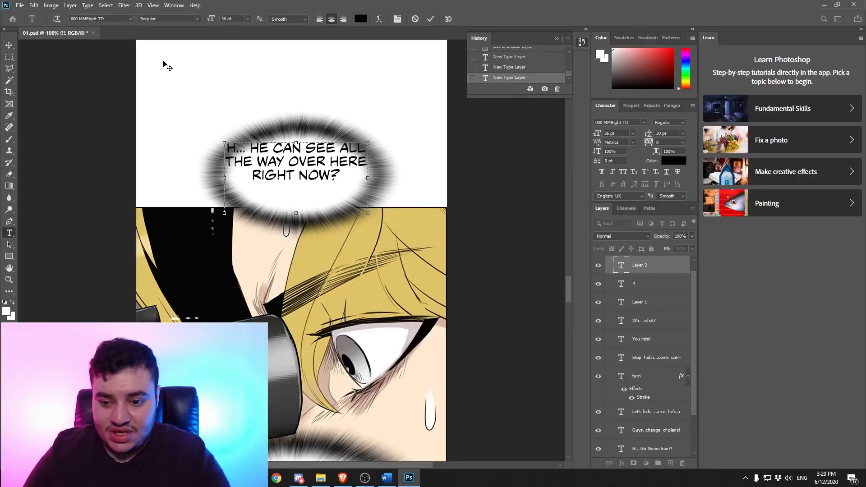
Set the fuzzy oval bubble's text to 30 pt with faux italic
{"action": "left_click", "coordinate": [179, 68]}
{"action": "key", "text": "v"}
{"action": "left_click", "coordinate": [632, 133]}
{"action": "left_click", "coordinate": [628, 220]}
{"action": "left_click", "coordinate": [612, 172]}
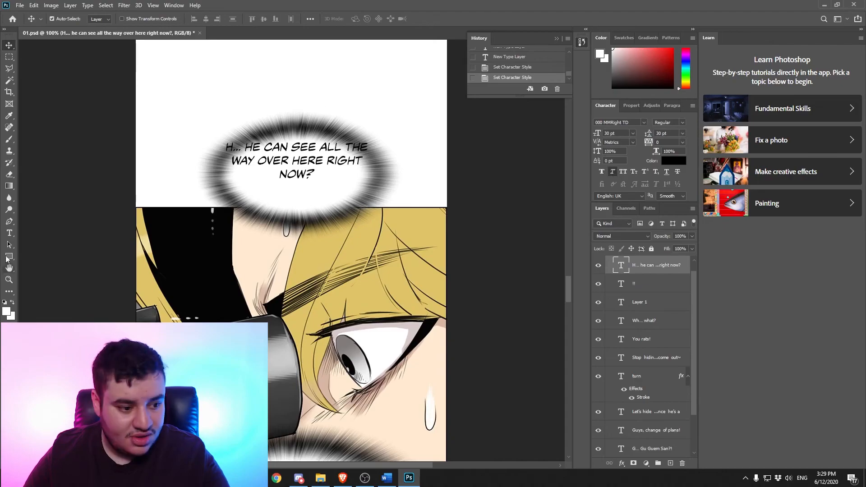
Break the fuzzy oval's text after "H… he can" and move it down to the middle of the bubble
{"action": "key", "text": "t"}
{"action": "left_click", "coordinate": [291, 148]}
{"action": "key", "text": "Return"}
{"action": "key", "text": "BackSpace"}
{"action": "key", "text": "ctrl+Right"}
{"action": "key", "text": "Return"}
{"action": "key", "text": "ctrl+Left"}
{"action": "key", "text": "Return"}
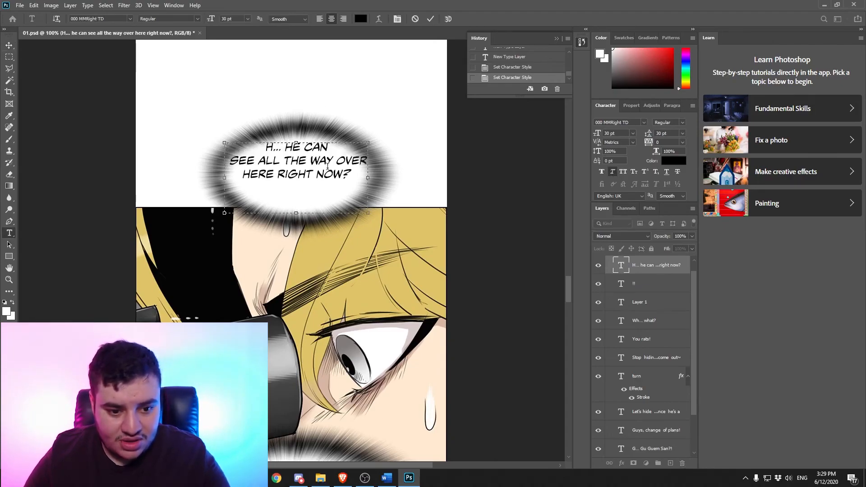
{"action": "left_click", "coordinate": [8, 46]}
{"action": "left_click_drag", "start_coordinate": [324, 172], "coordinate": [324, 187]}
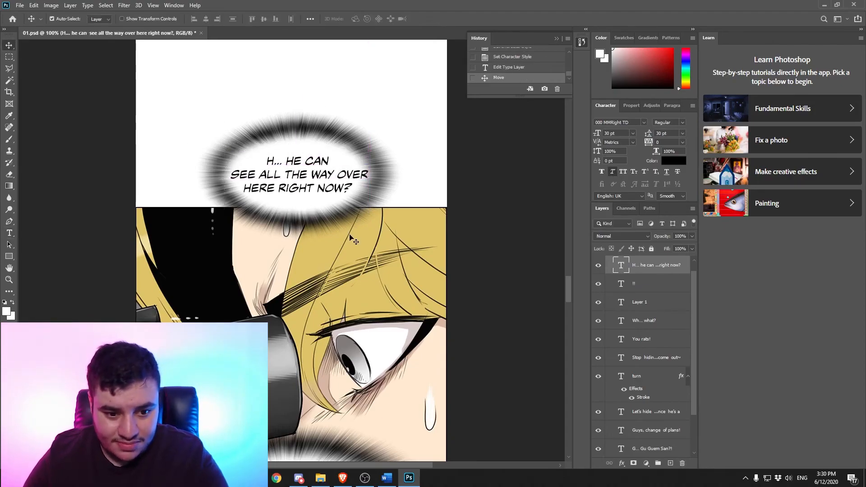
Rearrange the line breaks into "H… he", "can see all the way", "over here right" and "now?"
{"action": "left_click", "coordinate": [9, 233]}
{"action": "left_click", "coordinate": [316, 187]}
{"action": "key", "text": "Return"}
{"action": "left_click", "coordinate": [337, 175]}
{"action": "key", "text": "Return"}
{"action": "left_click", "coordinate": [304, 162]}
{"action": "key", "text": "Return"}
{"action": "left_click", "coordinate": [246, 188]}
{"action": "key", "text": "BackSpace"}
Nudge the four-line text up and slightly right to centre it in the fuzzy oval bubble
{"action": "left_click", "coordinate": [9, 45]}
{"action": "key", "text": "Up"}
{"action": "key", "text": "Up"}
{"action": "key", "text": "Up"}
{"action": "key", "text": "Up"}
{"action": "key", "text": "Up"}
{"action": "key", "text": "Up"}
{"action": "key", "text": "Up"}
{"action": "key", "text": "Up"}
{"action": "key", "text": "Up"}
{"action": "key", "text": "Right"}
{"action": "key", "text": "Right"}
{"action": "key", "text": "Right"}
{"action": "key", "text": "Right"}
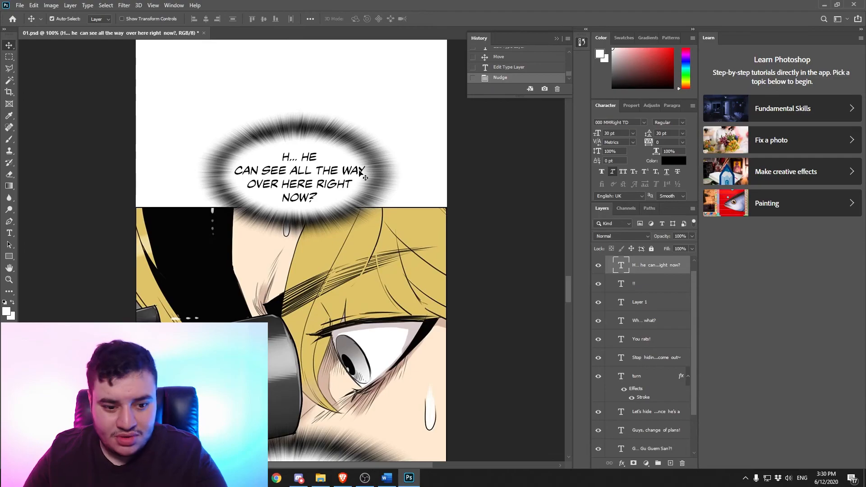
Draw a text box in the next fuzzy bubble and paste the line "I said come out!" from the Word script into it
{"action": "scroll", "coordinate": [406, 200], "scroll_direction": "down", "scroll_amount": 10}
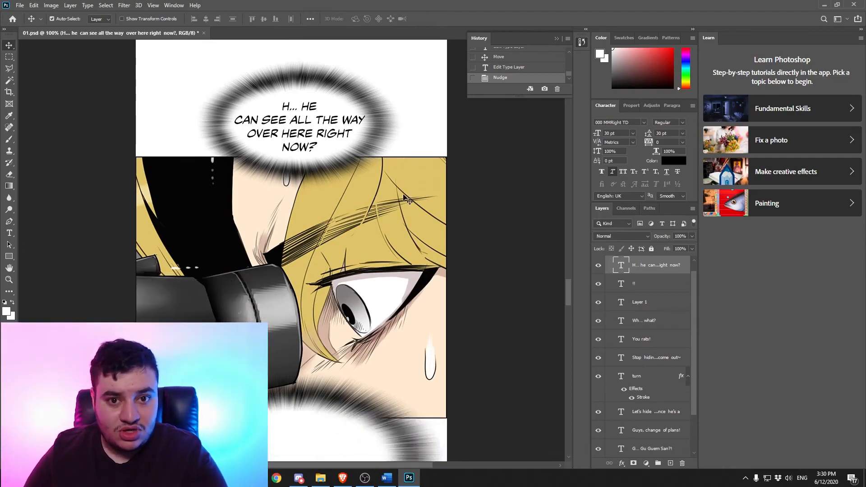
{"action": "left_click_drag", "start_coordinate": [387, 230], "coordinate": [388, 231]}
{"action": "key", "text": "alt+Tab"}
{"action": "left_click", "coordinate": [206, 232]}
{"action": "key", "text": "ctrl+c"}
{"action": "key", "text": "alt+Tab"}
{"action": "key", "text": "ctrl+v"}
Place a text box in the next spiky bubble and switch to the Word script for the line "You fucking rats!!"
{"action": "scroll", "coordinate": [315, 282], "scroll_direction": "down", "scroll_amount": 10}
{"action": "scroll", "coordinate": [315, 282], "scroll_direction": "down", "scroll_amount": 3}
{"action": "left_click", "coordinate": [9, 233]}
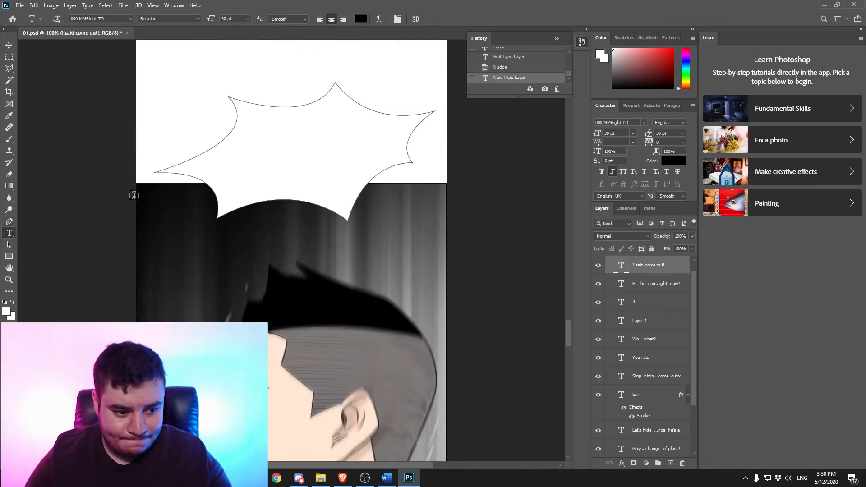
{"action": "left_click_drag", "start_coordinate": [397, 202], "coordinate": [397, 201]}
{"action": "left_click", "coordinate": [386, 477]}
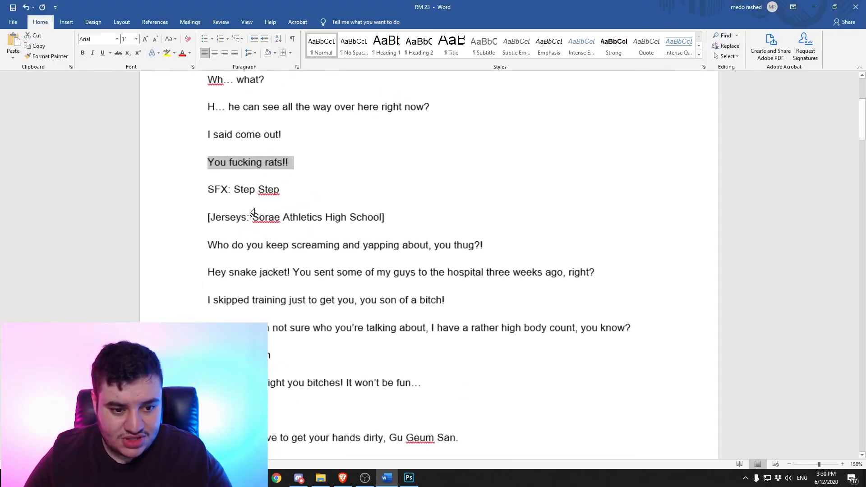
Check the mouse's Point & Scroll settings for Microsoft Word in Logitech Options, close it and test scrolling in the script
{"action": "key", "text": "super"}
{"action": "type", "text": "l"}
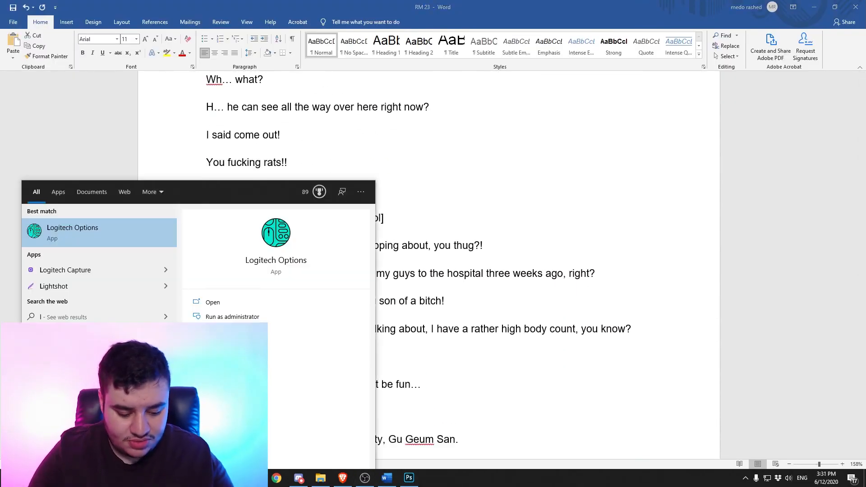
{"action": "key", "text": "Return"}
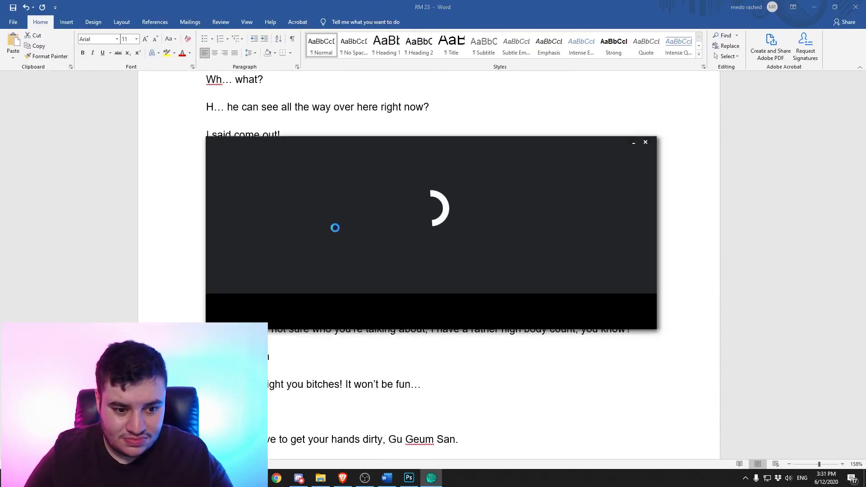
{"action": "left_click", "coordinate": [367, 244]}
{"action": "left_click", "coordinate": [617, 104]}
{"action": "left_click", "coordinate": [522, 170]}
{"action": "left_click", "coordinate": [303, 103]}
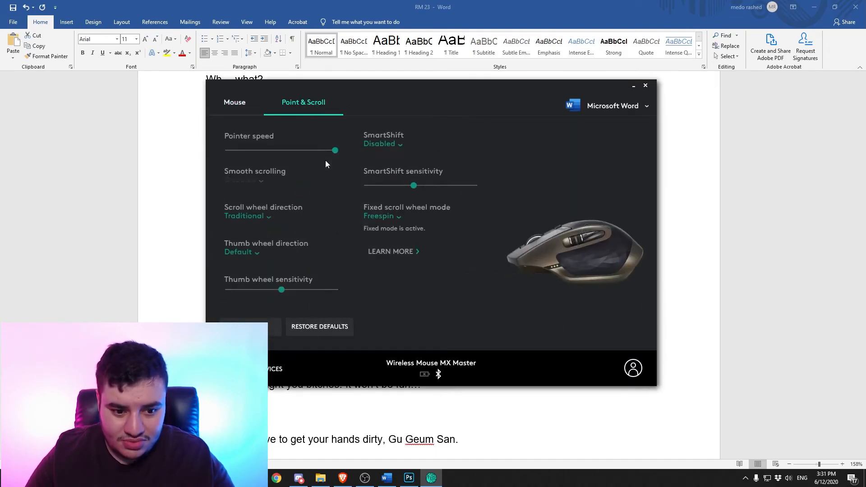
{"action": "left_click", "coordinate": [646, 86]}
{"action": "scroll", "coordinate": [325, 192], "scroll_direction": "down", "scroll_amount": 2}
{"action": "scroll", "coordinate": [329, 192], "scroll_direction": "up", "scroll_amount": 2}
{"action": "scroll", "coordinate": [333, 193], "scroll_direction": "down", "scroll_amount": 1}
{"action": "scroll", "coordinate": [333, 193], "scroll_direction": "up", "scroll_amount": 1}
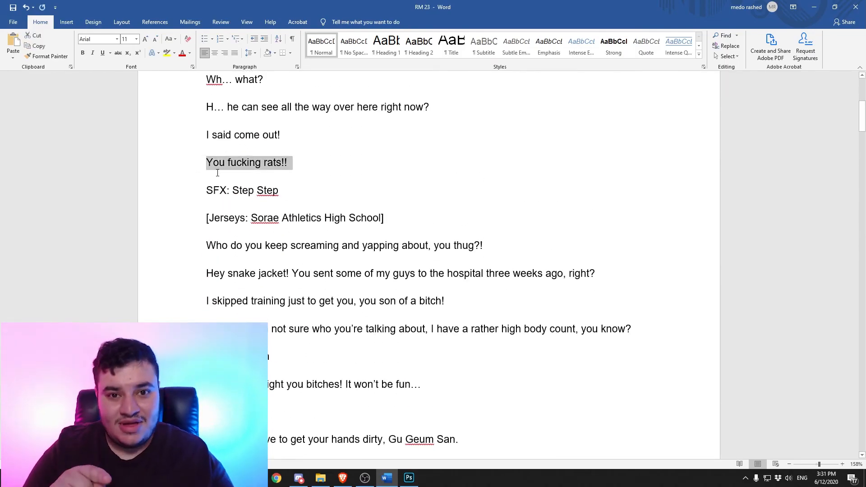
Switch back to Photoshop and paste "You fucking rats!!" into the spiky bubble's text box
{"action": "left_click", "coordinate": [409, 477]}
{"action": "scroll", "coordinate": [394, 274], "scroll_direction": "down", "scroll_amount": 8}
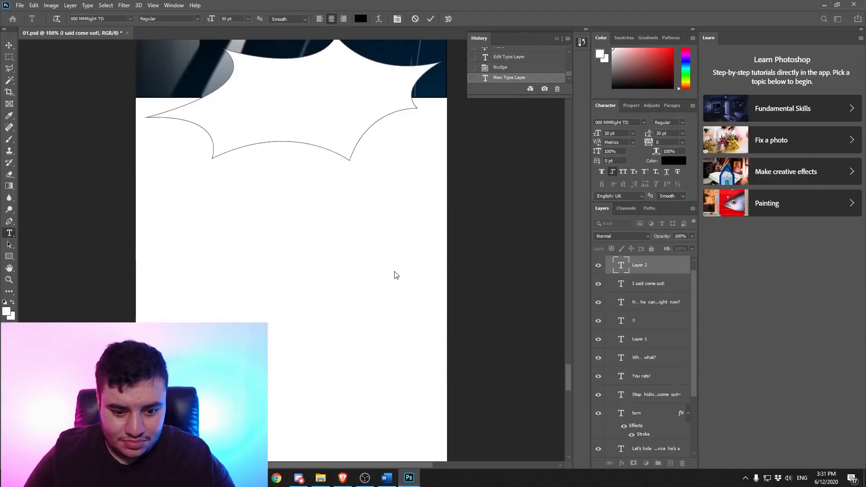
{"action": "scroll", "coordinate": [394, 274], "scroll_direction": "up", "scroll_amount": 2}
Check the next script line in Word, then hide the (clean) layer in Photoshop to show the original Korean text
{"action": "key", "text": "alt+Tab"}
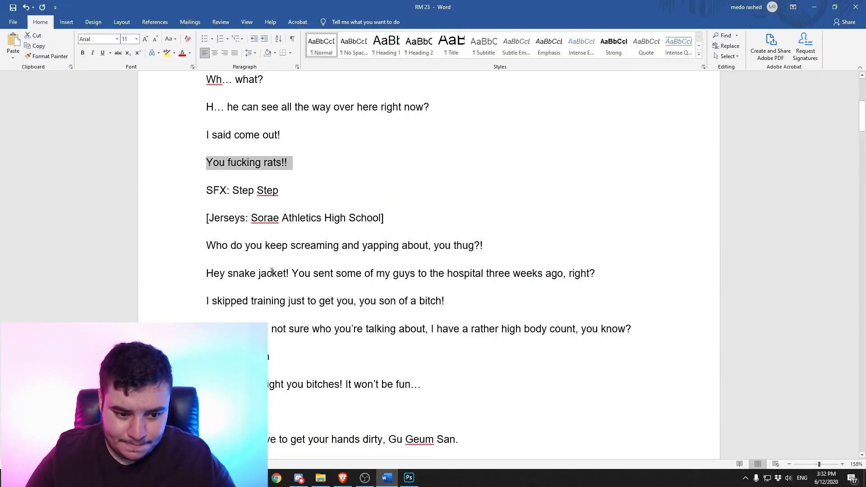
{"action": "scroll", "coordinate": [271, 271], "scroll_direction": "up", "scroll_amount": 2}
{"action": "left_click", "coordinate": [408, 478]}
{"action": "scroll", "coordinate": [609, 417], "scroll_direction": "down", "scroll_amount": 3}
{"action": "left_click", "coordinate": [600, 431]}
{"action": "scroll", "coordinate": [599, 396], "scroll_direction": "down", "scroll_amount": 3}
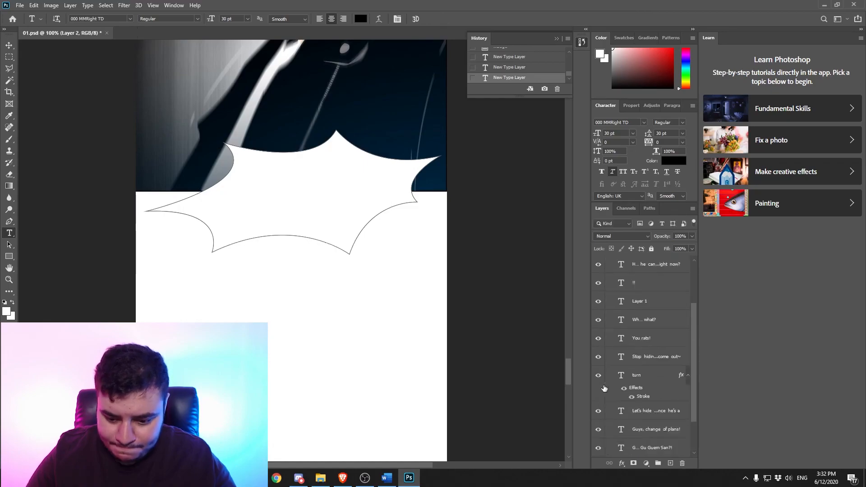
{"action": "left_click_drag", "start_coordinate": [569, 377], "coordinate": [564, 318]}
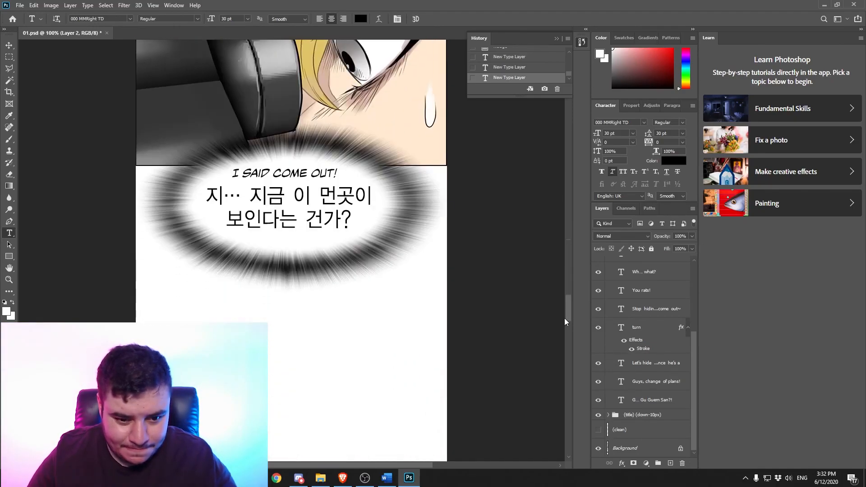
Compare the order of the lines in the Word script with the Korean text in the page's bubbles
{"action": "left_click", "coordinate": [386, 478]}
{"action": "left_click", "coordinate": [401, 476]}
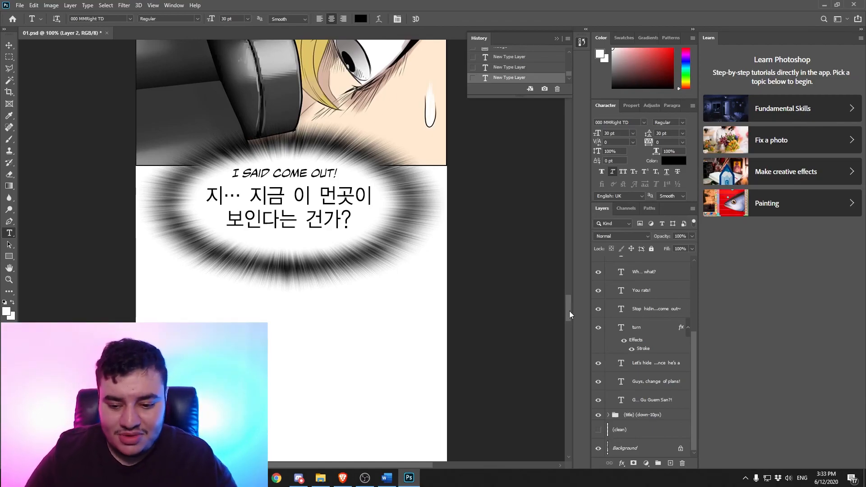
{"action": "left_click", "coordinate": [365, 479]}
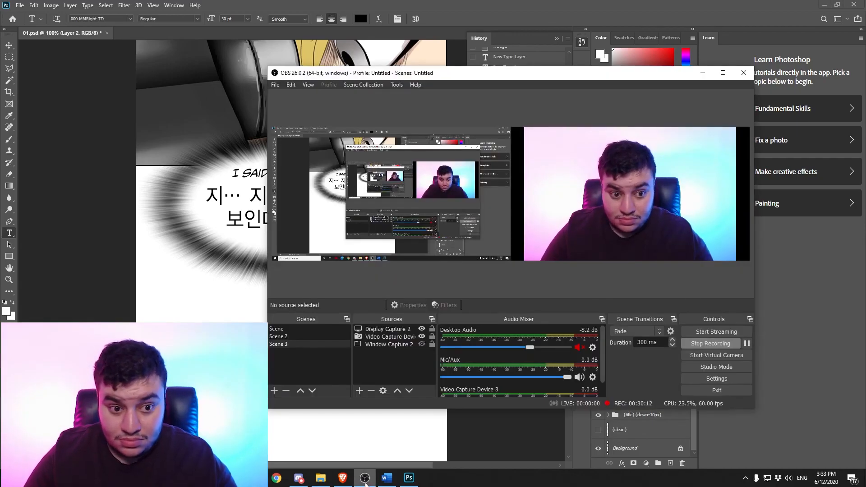
{"action": "left_click", "coordinate": [365, 480]}
{"action": "left_click_drag", "start_coordinate": [565, 315], "coordinate": [568, 237]}
{"action": "left_click", "coordinate": [387, 478]}
{"action": "left_click", "coordinate": [408, 478]}
{"action": "left_click", "coordinate": [387, 478]}
{"action": "left_click", "coordinate": [408, 478]}
Move "Stop hiding and come out~" down towards the oval bubble below and shift "You rats!" out of that bubble
{"action": "left_click", "coordinate": [599, 431]}
{"action": "left_click_drag", "start_coordinate": [569, 221], "coordinate": [569, 176]}
{"action": "left_click_drag", "start_coordinate": [335, 168], "coordinate": [254, 313]}
{"action": "scroll", "coordinate": [305, 278], "scroll_direction": "down", "scroll_amount": 4}
{"action": "left_click_drag", "start_coordinate": [285, 343], "coordinate": [376, 319]}
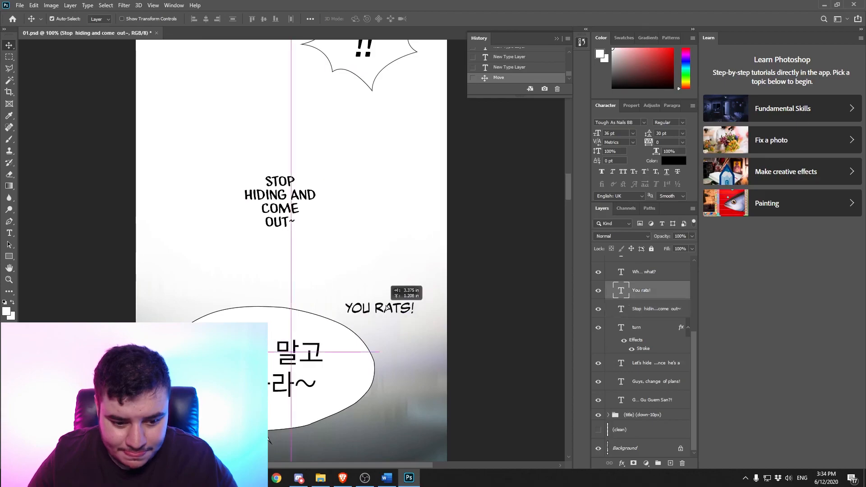
Move "You rats!" down the page into the oval bubble below the smiling man
{"action": "scroll", "coordinate": [370, 325], "scroll_direction": "down", "scroll_amount": 4}
{"action": "left_click_drag", "start_coordinate": [379, 130], "coordinate": [377, 325]}
{"action": "scroll", "coordinate": [377, 324], "scroll_direction": "down", "scroll_amount": 5}
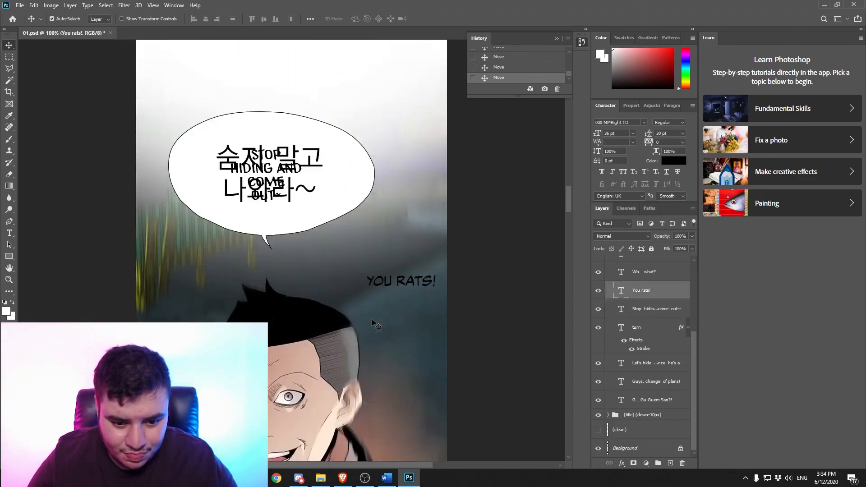
{"action": "left_click_drag", "start_coordinate": [385, 117], "coordinate": [332, 328]}
{"action": "scroll", "coordinate": [333, 331], "scroll_direction": "down", "scroll_amount": 5}
{"action": "scroll", "coordinate": [336, 333], "scroll_direction": "down", "scroll_amount": 2}
{"action": "left_click_drag", "start_coordinate": [326, 118], "coordinate": [312, 278]}
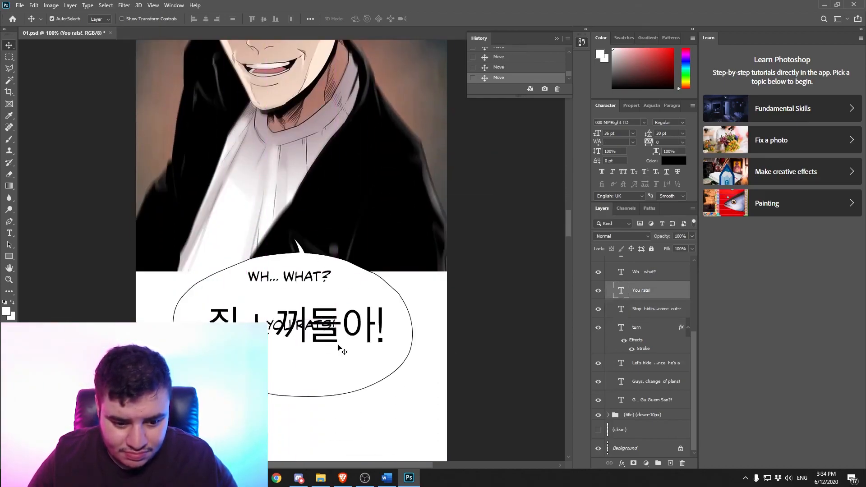
Move "Wh... what?" down into the first fuzzy oval bubble, shifting the "H... he can see" text below that bubble
{"action": "scroll", "coordinate": [337, 347], "scroll_direction": "down", "scroll_amount": 1}
{"action": "left_click_drag", "start_coordinate": [316, 240], "coordinate": [330, 385]}
{"action": "scroll", "coordinate": [332, 370], "scroll_direction": "down", "scroll_amount": 7}
{"action": "left_click_drag", "start_coordinate": [327, 135], "coordinate": [338, 314]}
{"action": "scroll", "coordinate": [337, 311], "scroll_direction": "down", "scroll_amount": 3}
{"action": "left_click_drag", "start_coordinate": [332, 205], "coordinate": [325, 310]}
{"action": "scroll", "coordinate": [325, 300], "scroll_direction": "down", "scroll_amount": 4}
{"action": "scroll", "coordinate": [326, 301], "scroll_direction": "down", "scroll_amount": 2}
{"action": "left_click_drag", "start_coordinate": [323, 80], "coordinate": [332, 355]}
{"action": "scroll", "coordinate": [332, 353], "scroll_direction": "down", "scroll_amount": 5}
{"action": "left_click_drag", "start_coordinate": [333, 165], "coordinate": [312, 327]}
{"action": "scroll", "coordinate": [312, 325], "scroll_direction": "down", "scroll_amount": 5}
{"action": "left_click_drag", "start_coordinate": [314, 184], "coordinate": [311, 269]}
{"action": "left_click_drag", "start_coordinate": [315, 144], "coordinate": [310, 177]}
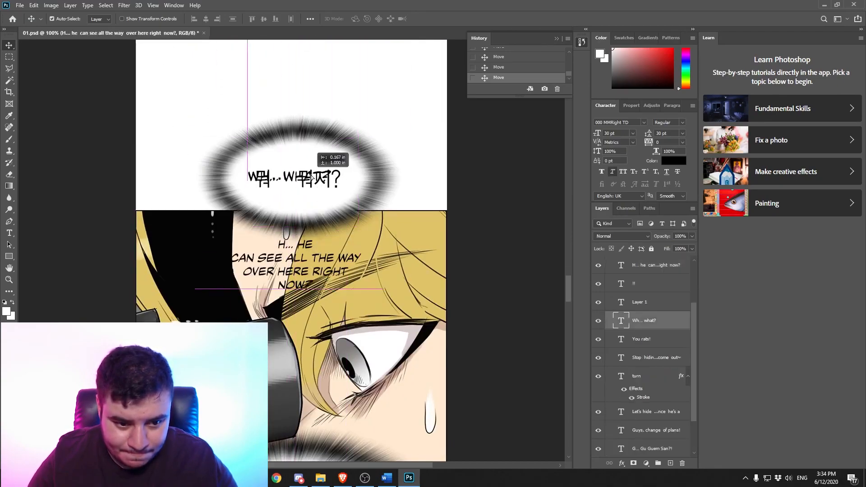
Place the "H... he can see" text in the second fuzzy oval and move "I said come out!" down into the spiky bubble
{"action": "scroll", "coordinate": [313, 175], "scroll_direction": "down", "scroll_amount": 4}
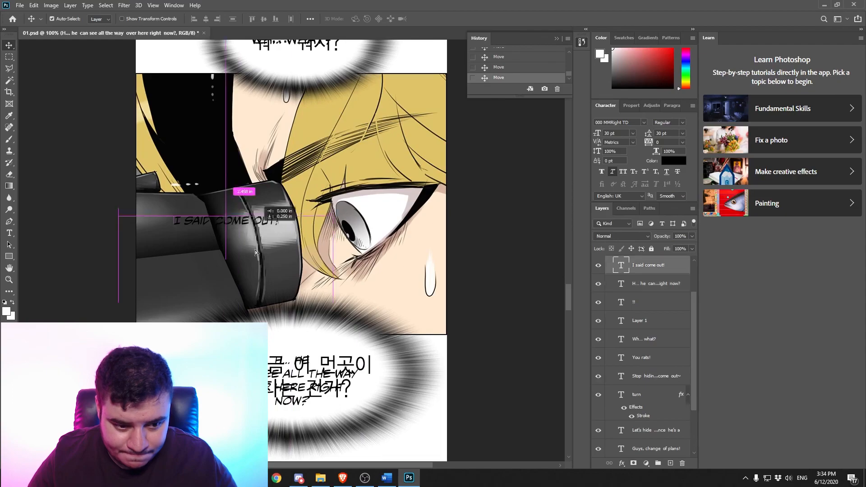
{"action": "left_click_drag", "start_coordinate": [258, 219], "coordinate": [227, 424]}
{"action": "scroll", "coordinate": [225, 383], "scroll_direction": "down", "scroll_amount": 8}
{"action": "left_click_drag", "start_coordinate": [226, 230], "coordinate": [275, 357]}
{"action": "scroll", "coordinate": [281, 323], "scroll_direction": "down", "scroll_amount": 8}
{"action": "left_click_drag", "start_coordinate": [283, 137], "coordinate": [332, 317]}
{"action": "scroll", "coordinate": [332, 270], "scroll_direction": "down", "scroll_amount": 5}
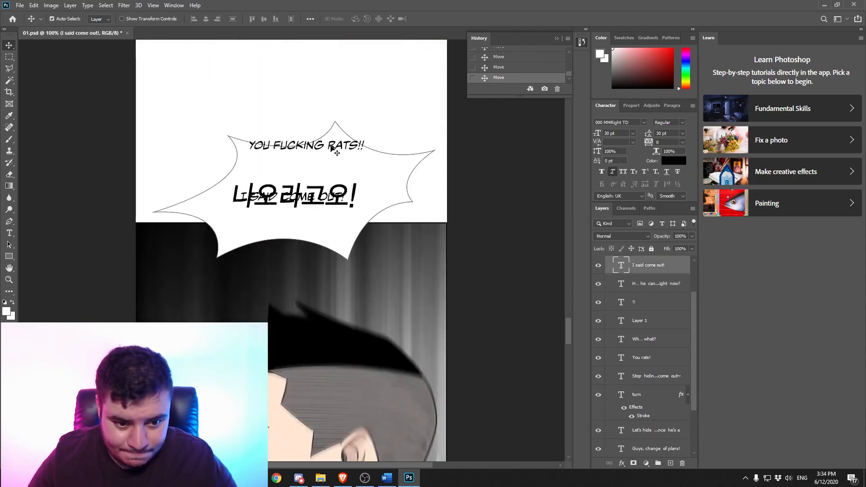
Move "You fucking rats!!" out of the "I said come out!" bubble and down to the next spiky bubble
{"action": "left_click_drag", "start_coordinate": [331, 149], "coordinate": [355, 329]}
{"action": "scroll", "coordinate": [355, 326], "scroll_direction": "down", "scroll_amount": 4}
{"action": "left_click_drag", "start_coordinate": [361, 207], "coordinate": [323, 328]}
{"action": "scroll", "coordinate": [323, 327], "scroll_direction": "down", "scroll_amount": 5}
{"action": "left_click_drag", "start_coordinate": [319, 175], "coordinate": [334, 325]}
{"action": "scroll", "coordinate": [334, 324], "scroll_direction": "down", "scroll_amount": 5}
{"action": "left_click_drag", "start_coordinate": [325, 139], "coordinate": [315, 349]}
{"action": "scroll", "coordinate": [302, 376], "scroll_direction": "down", "scroll_amount": 15}
{"action": "scroll", "coordinate": [304, 375], "scroll_direction": "up", "scroll_amount": 6}
{"action": "left_click_drag", "start_coordinate": [568, 397], "coordinate": [589, 248]}
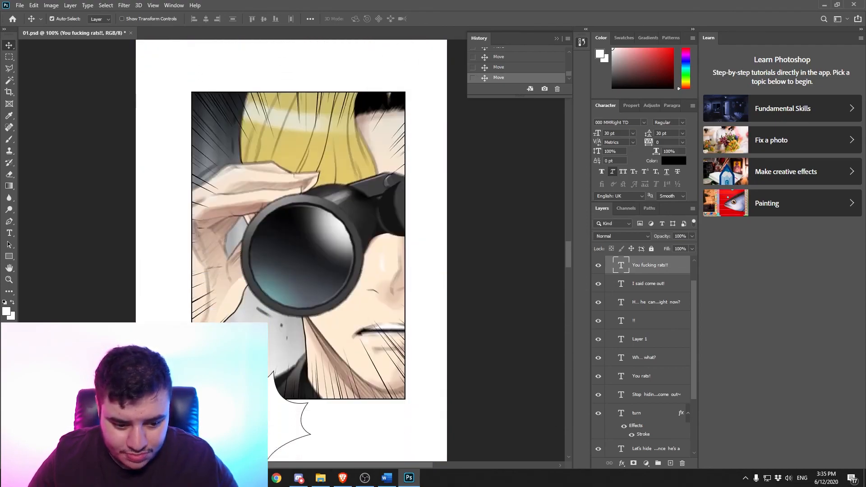
{"action": "left_click_drag", "start_coordinate": [569, 256], "coordinate": [566, 167]}
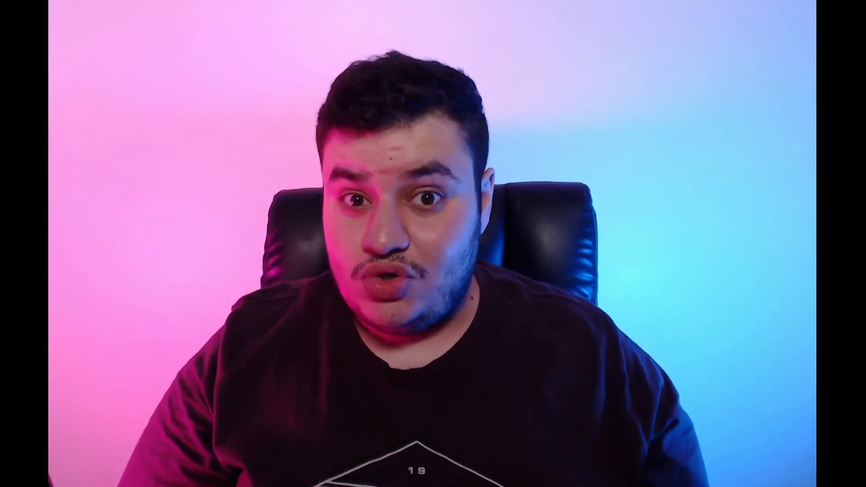